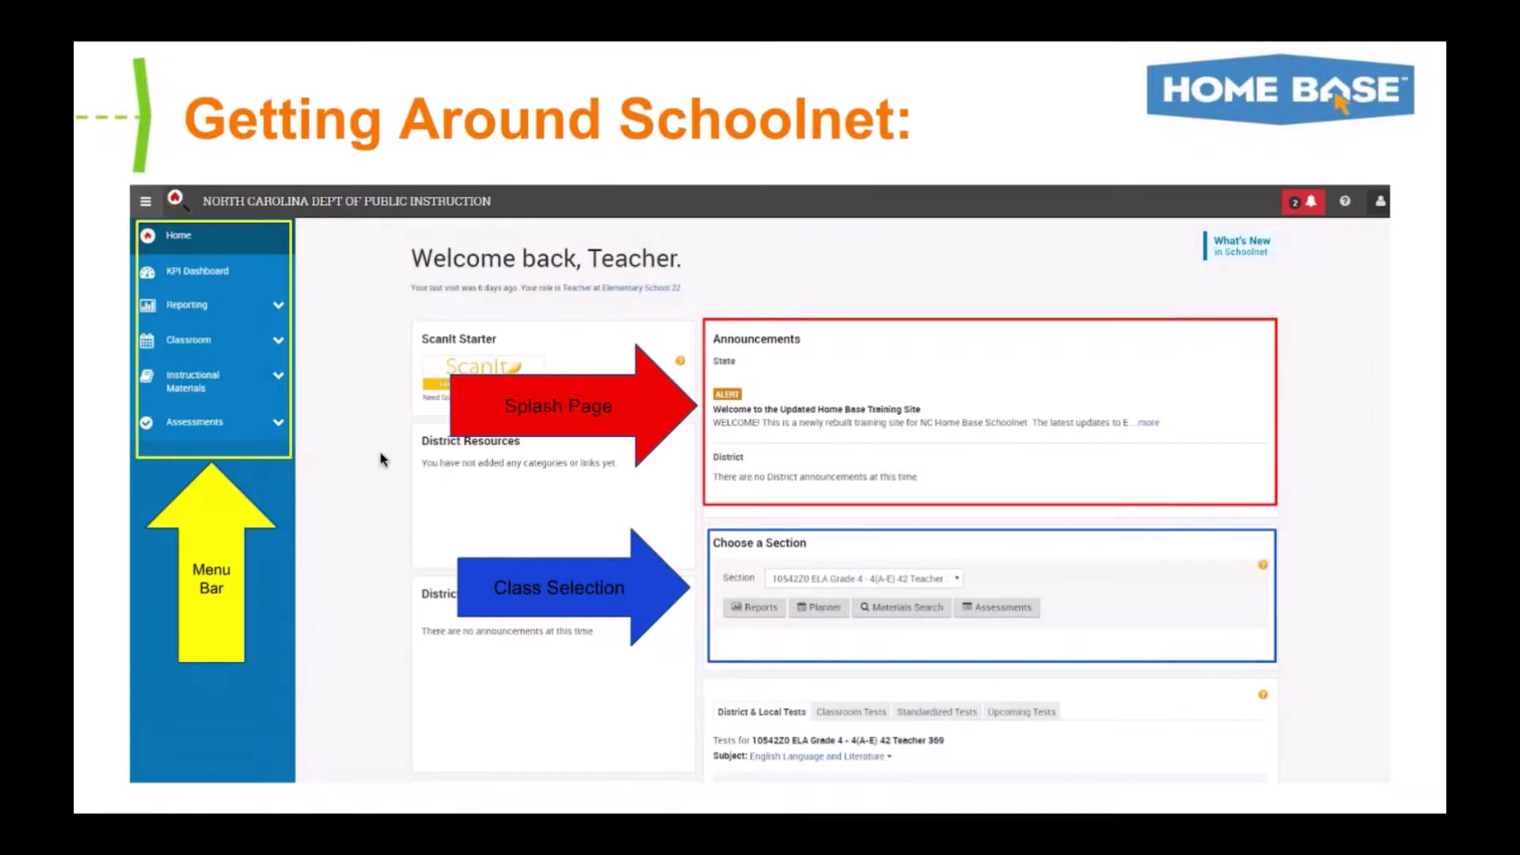
Exit the Getting Started with Schoolnet slideshow and switch to the Schoolnet home page
key("Right")
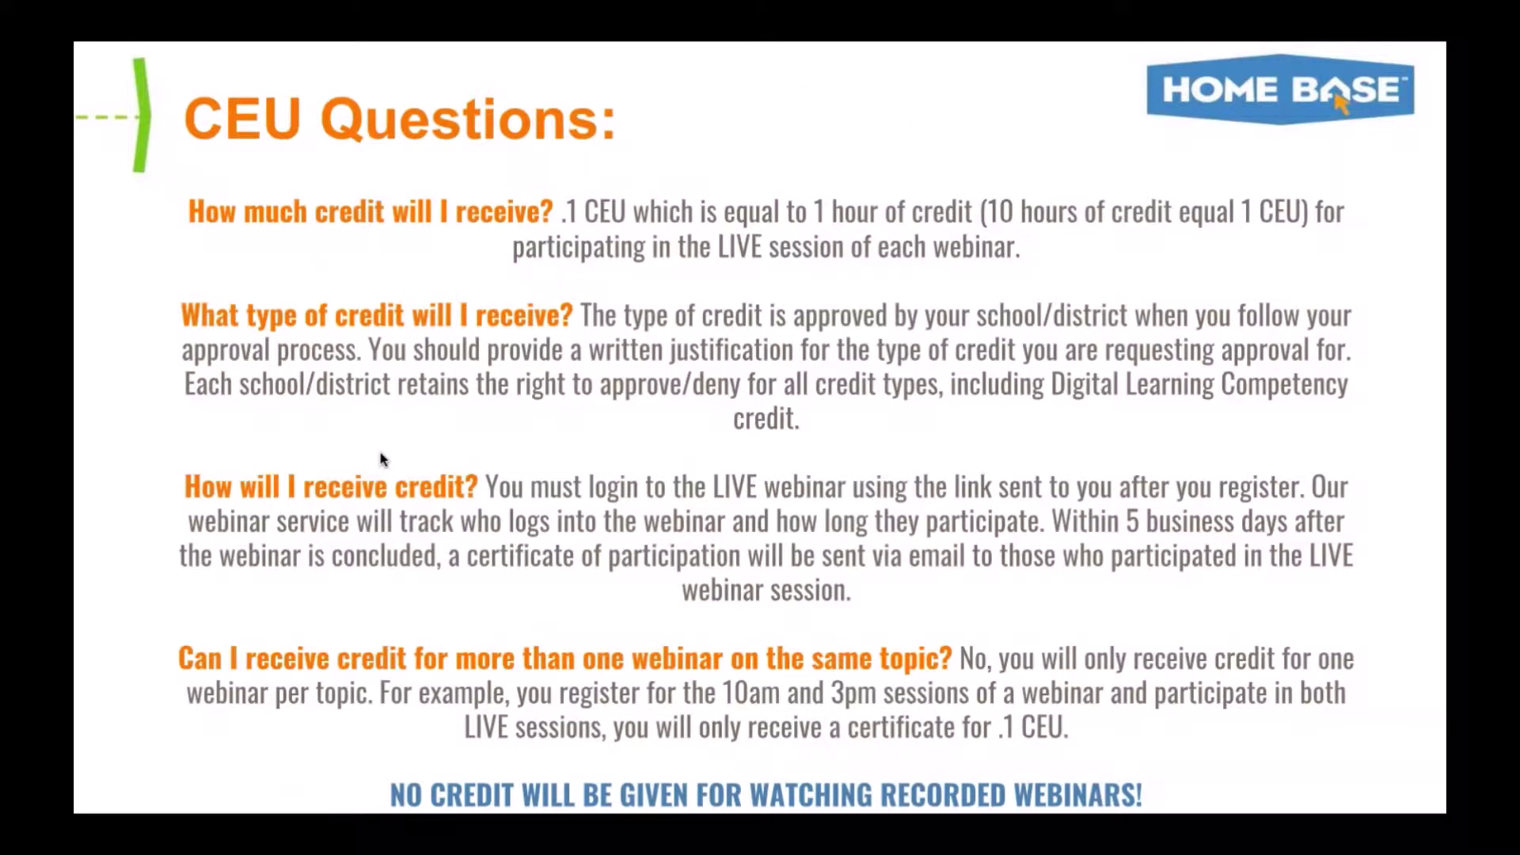
key("Left")
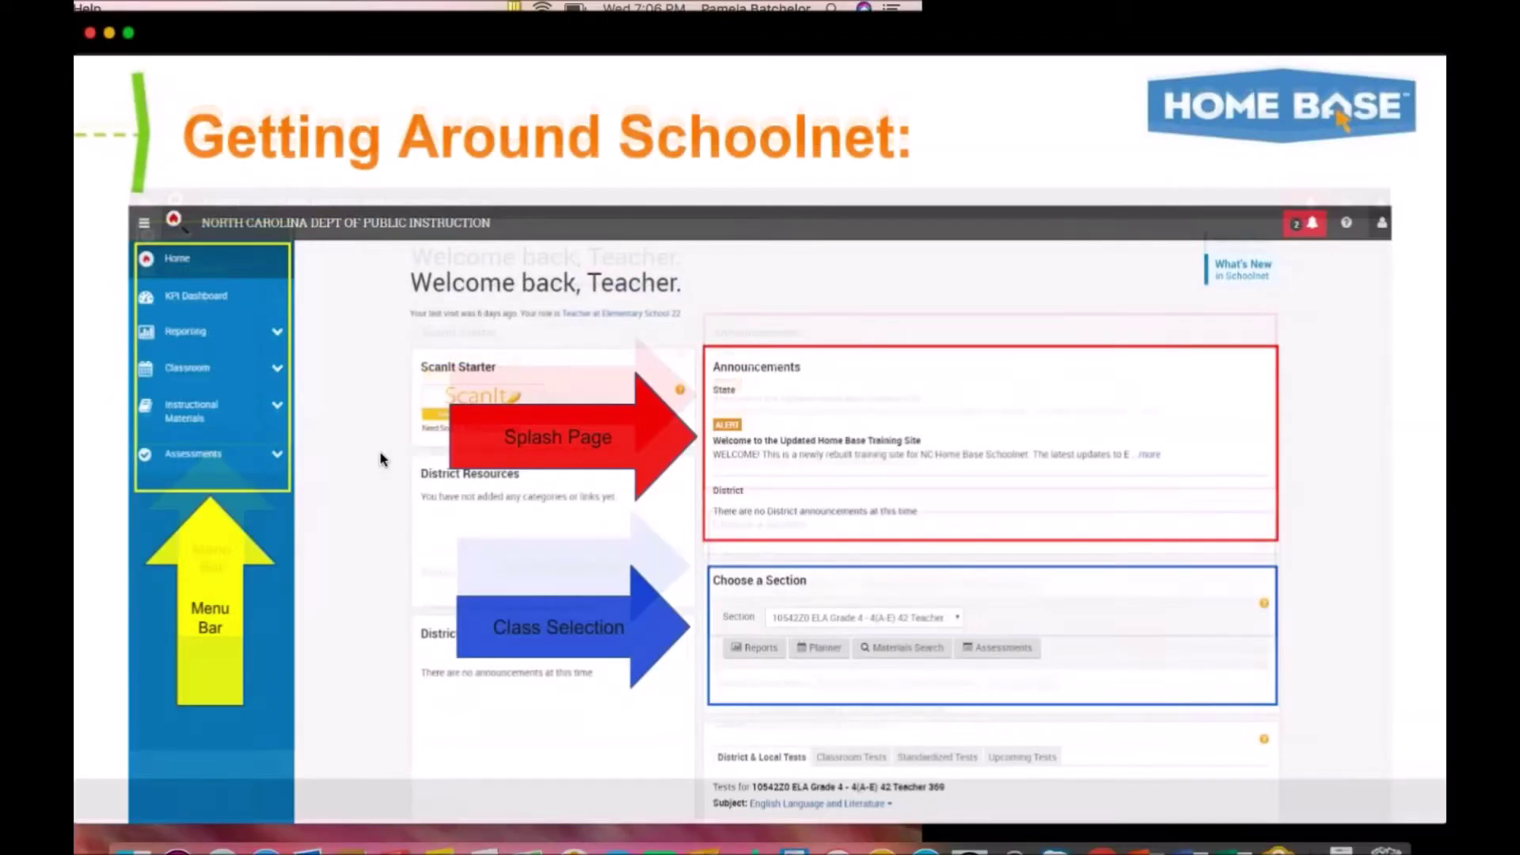
key("Escape")
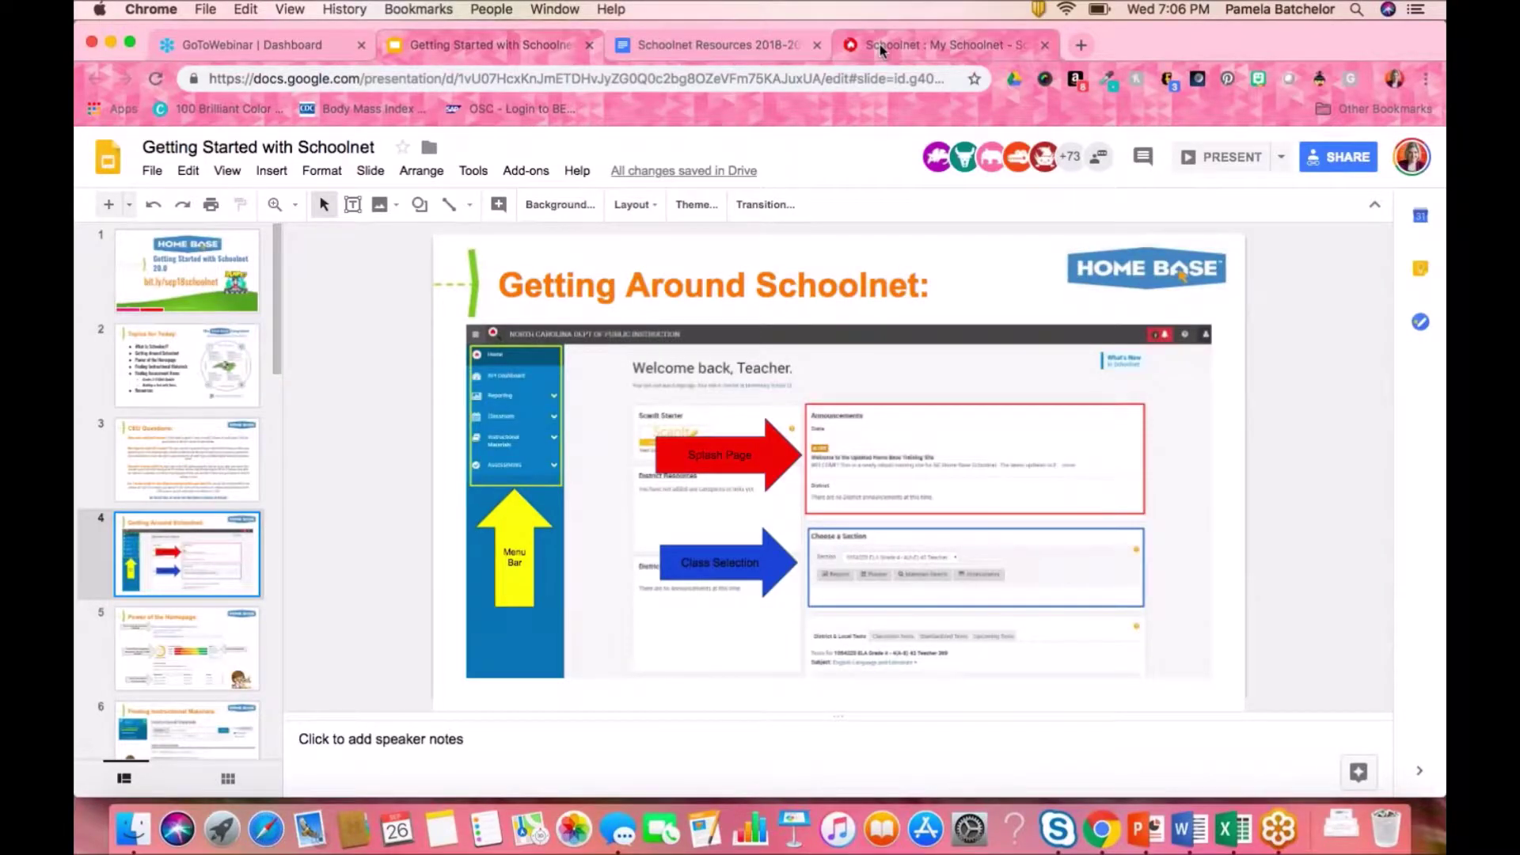
left_click(882, 51)
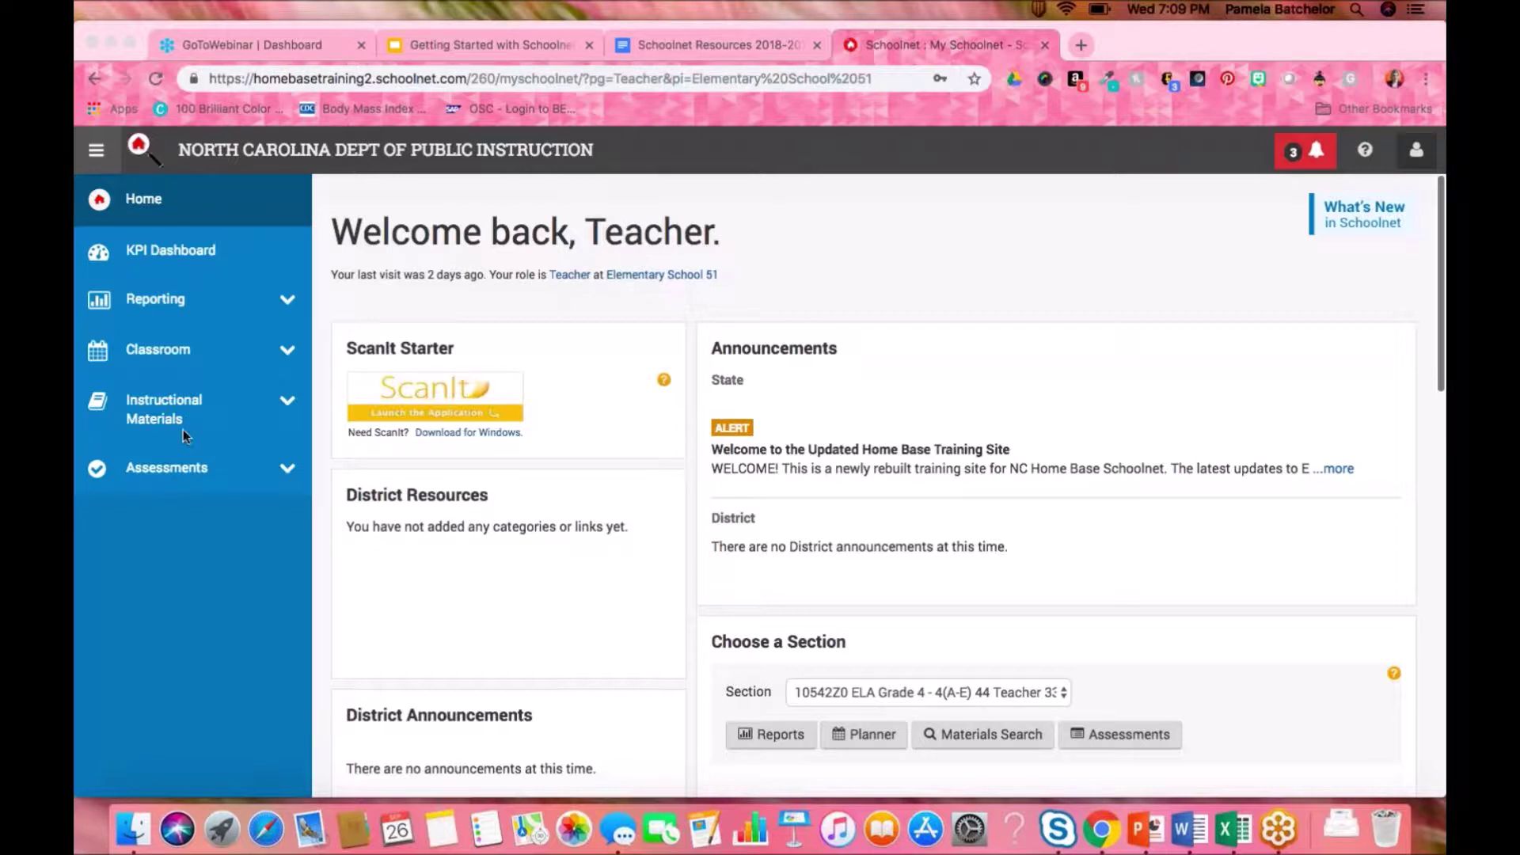
Collapse the side navigation menu to icons and expand it again
left_click(93, 163)
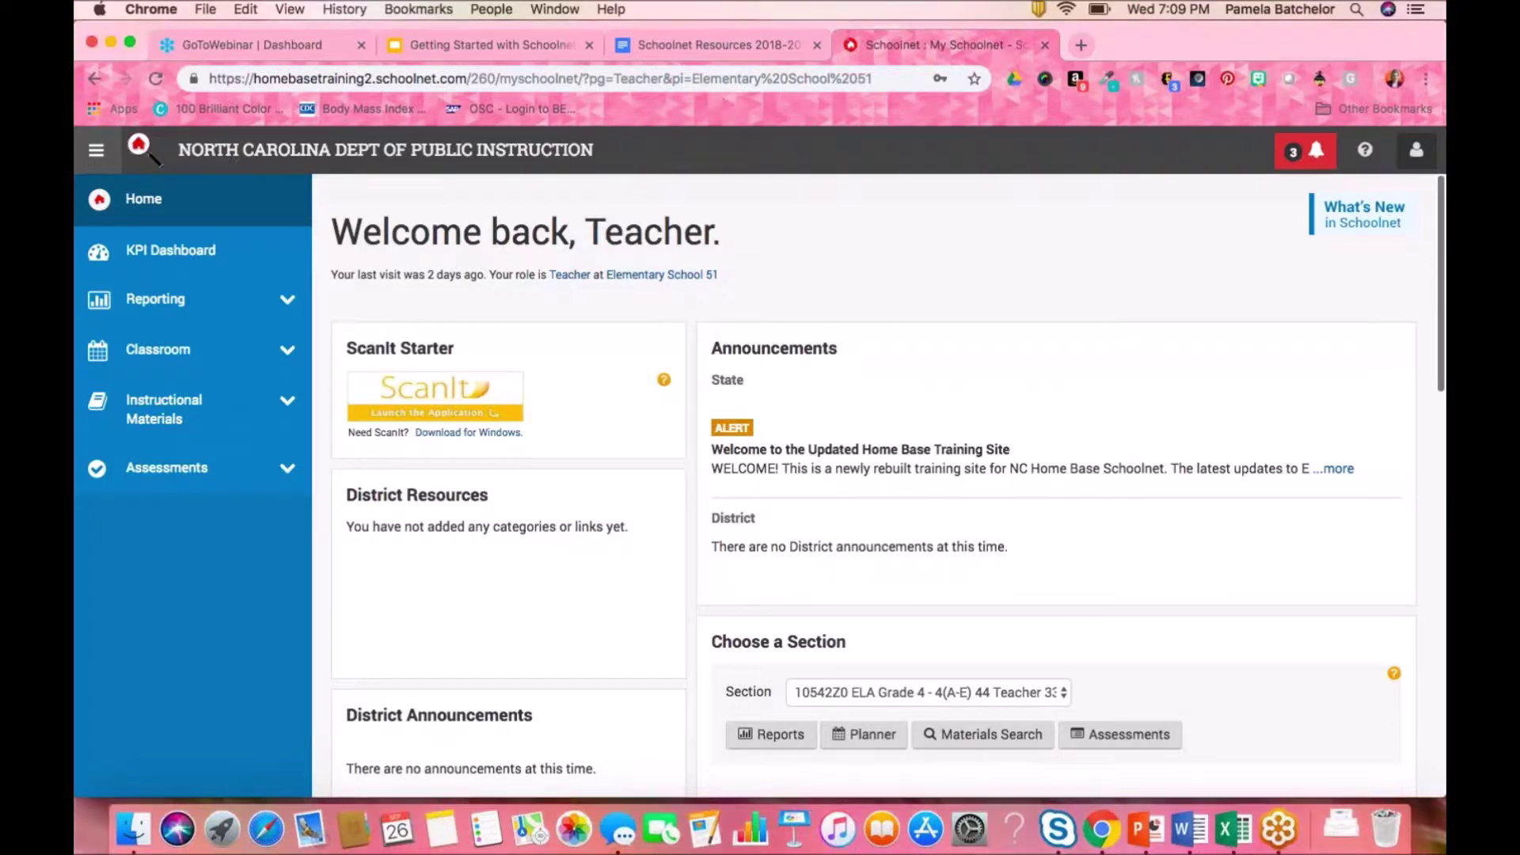
left_click(95, 162)
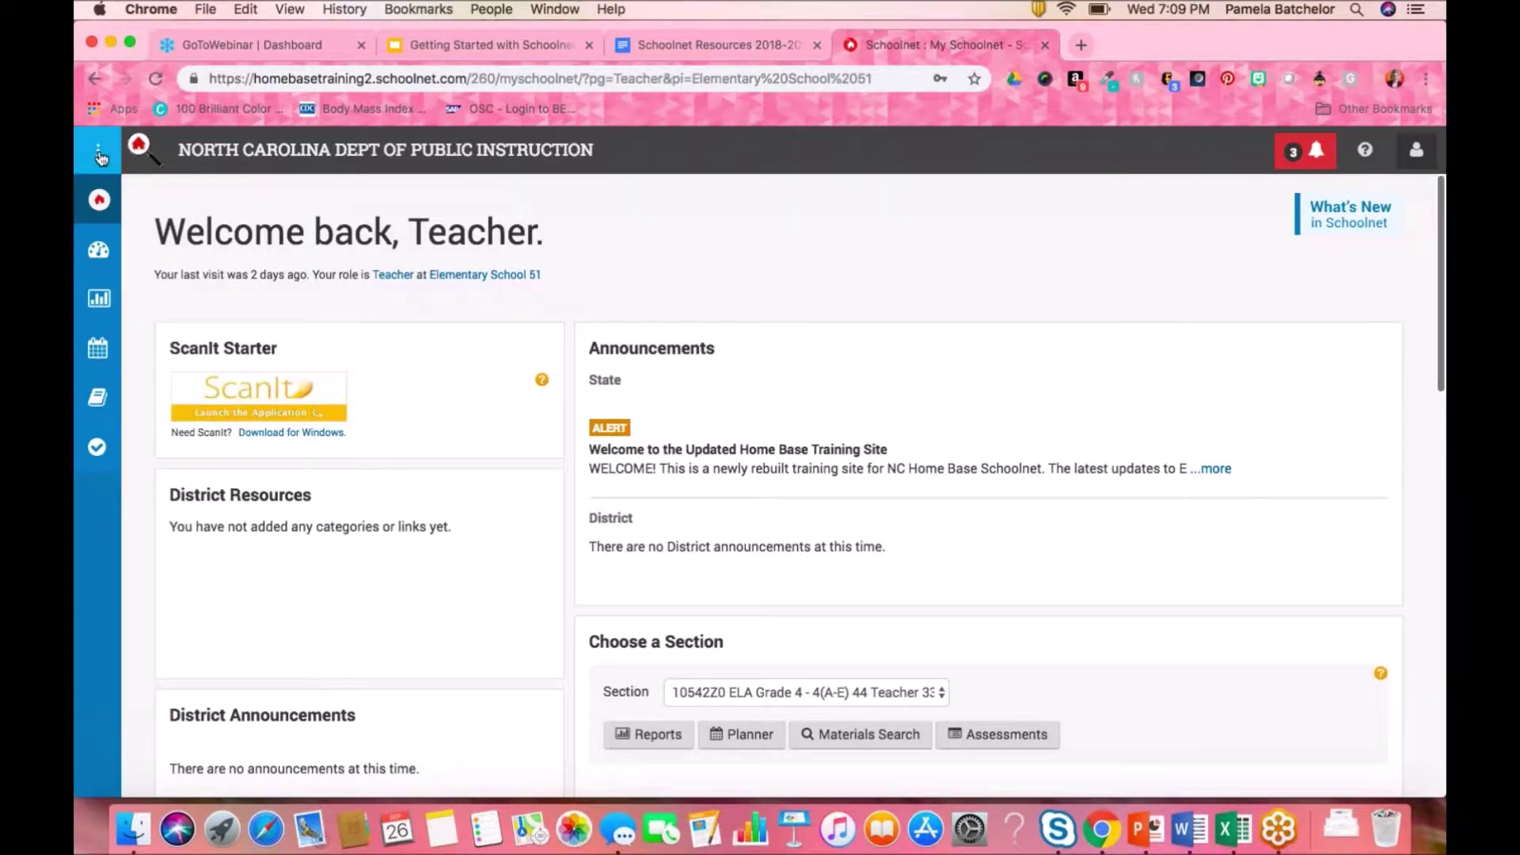
left_click(98, 156)
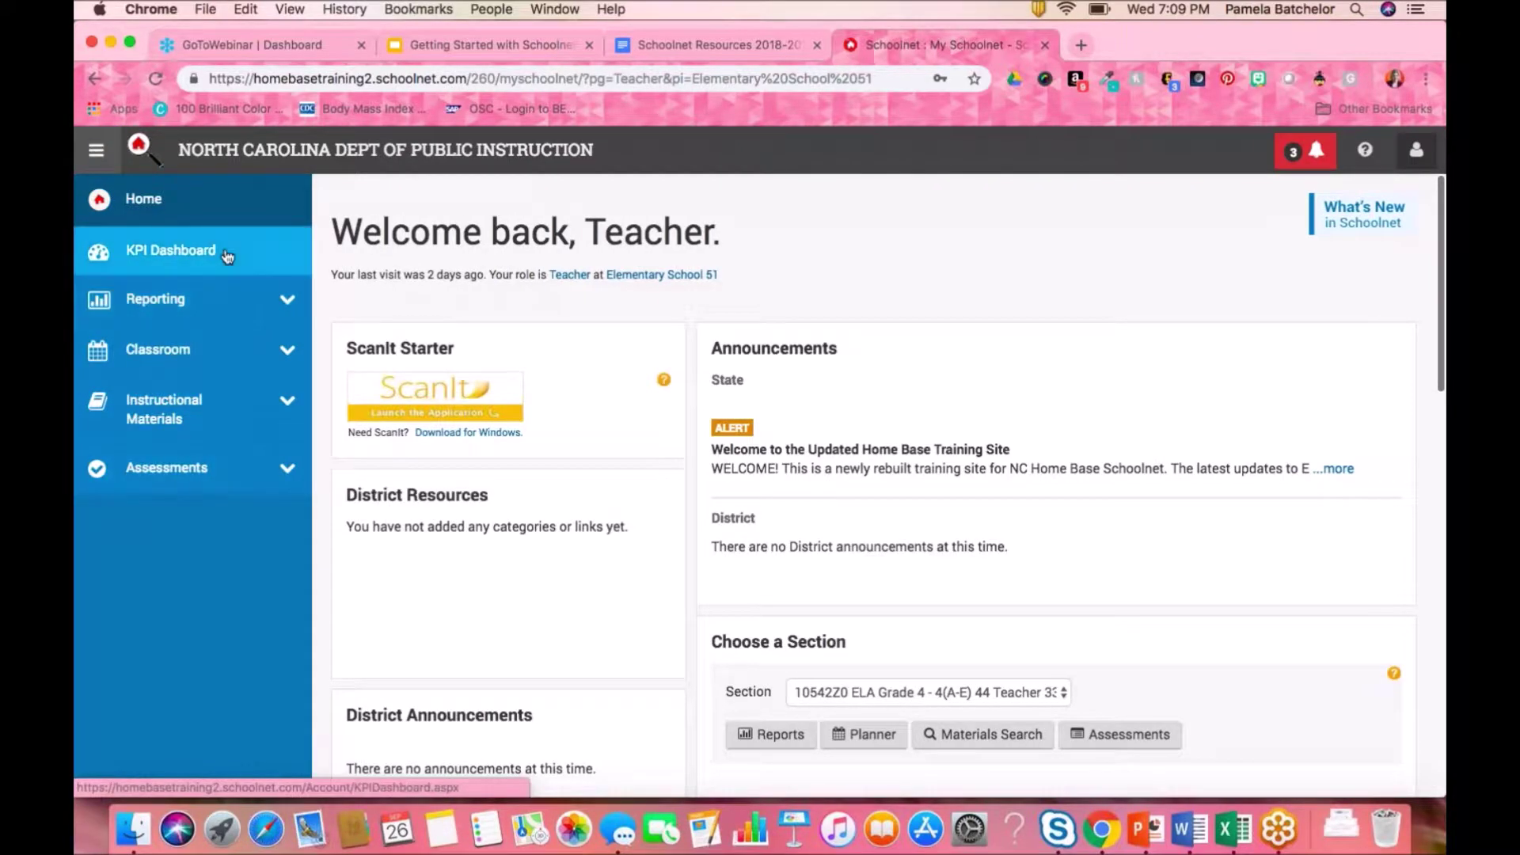
Look at the options under Reporting and Classroom in the navigation menu, leaving both collapsed
left_click(288, 304)
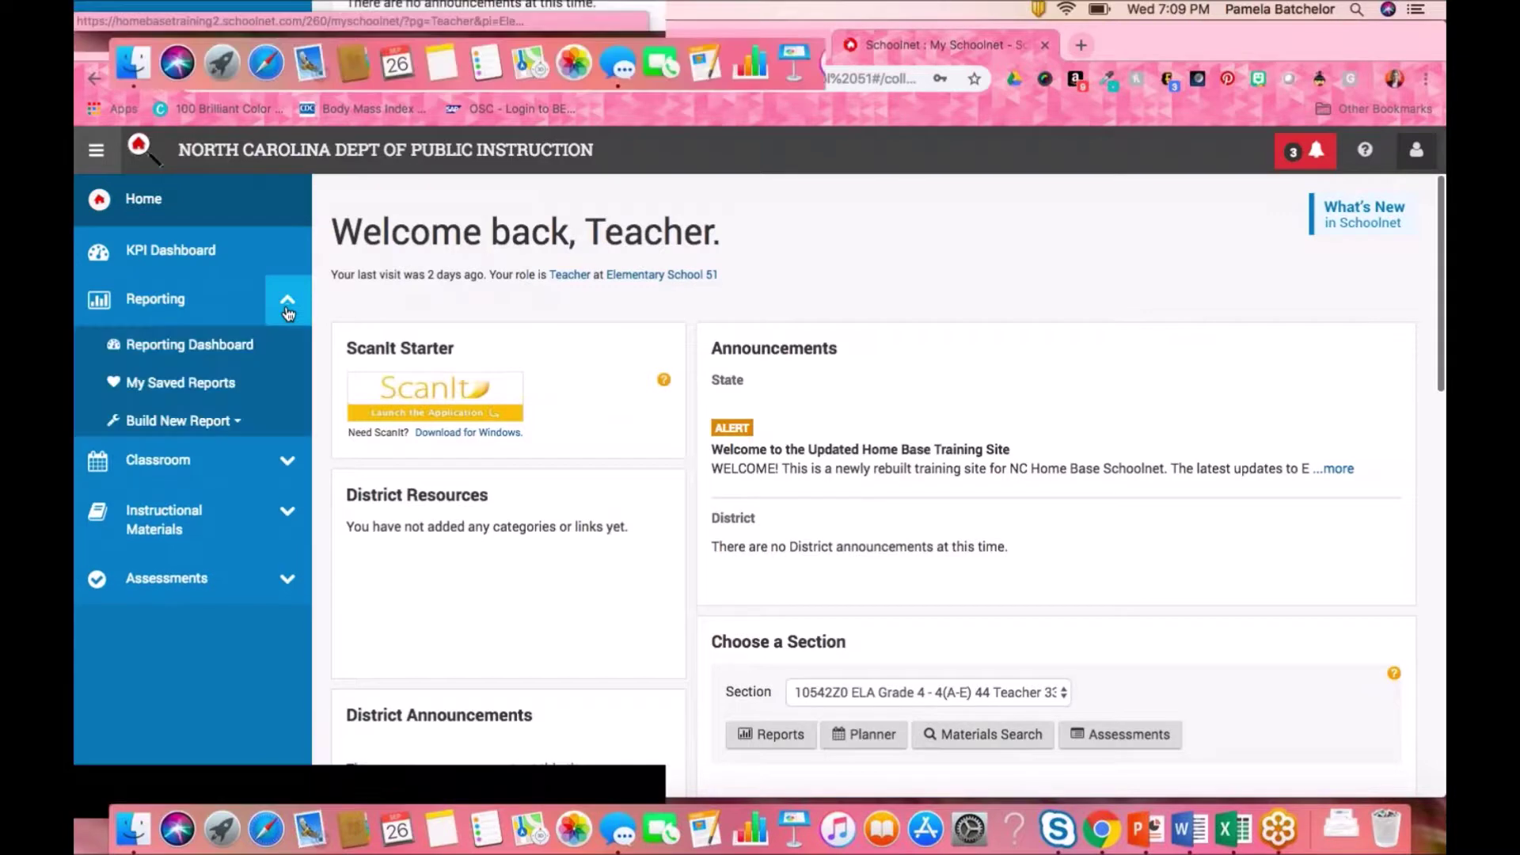
left_click(287, 301)
left_click(287, 354)
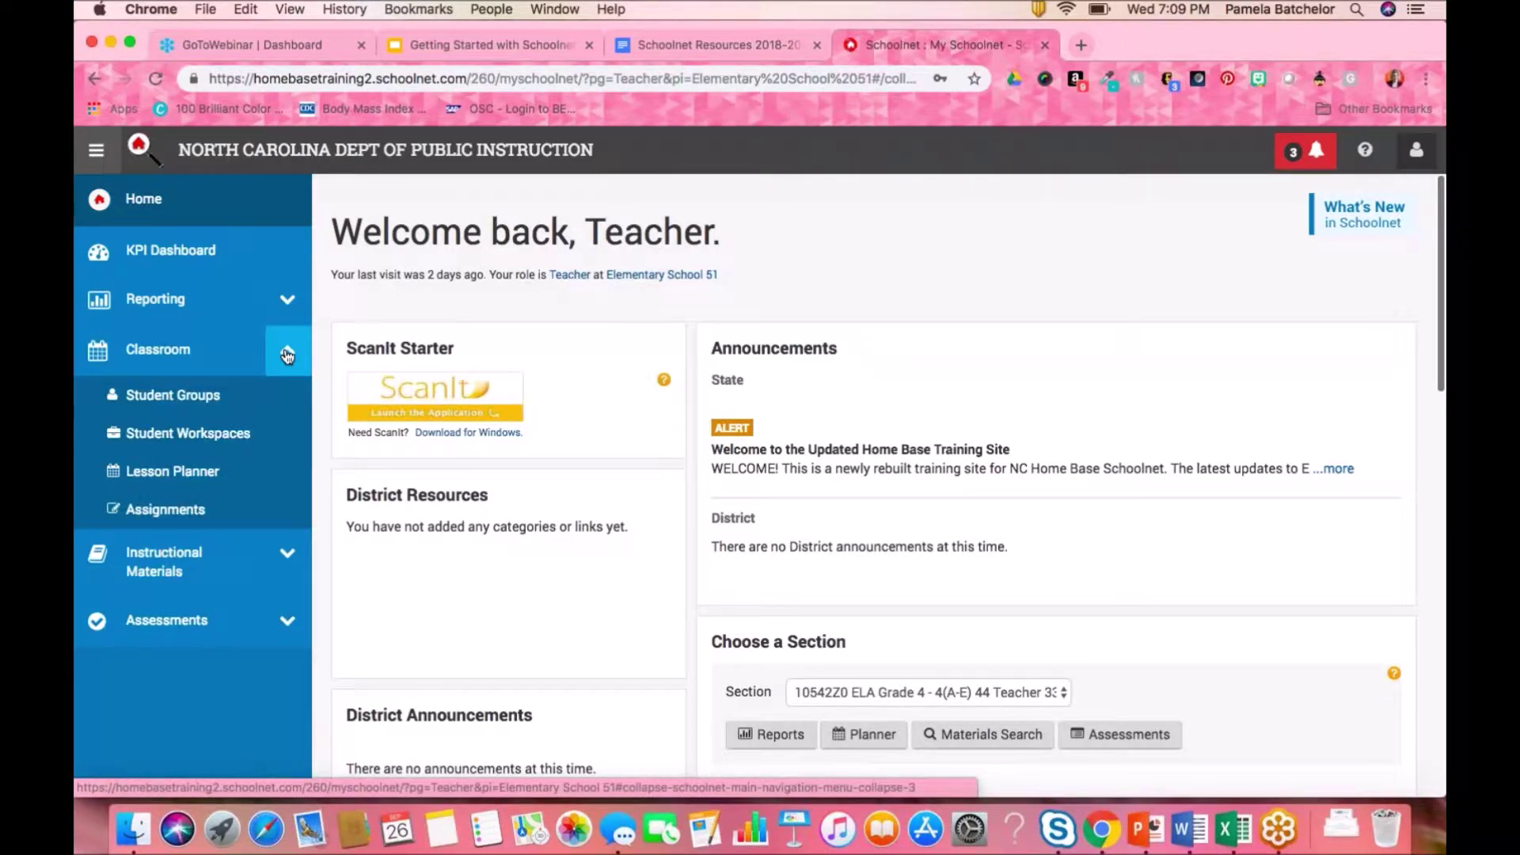
left_click(287, 354)
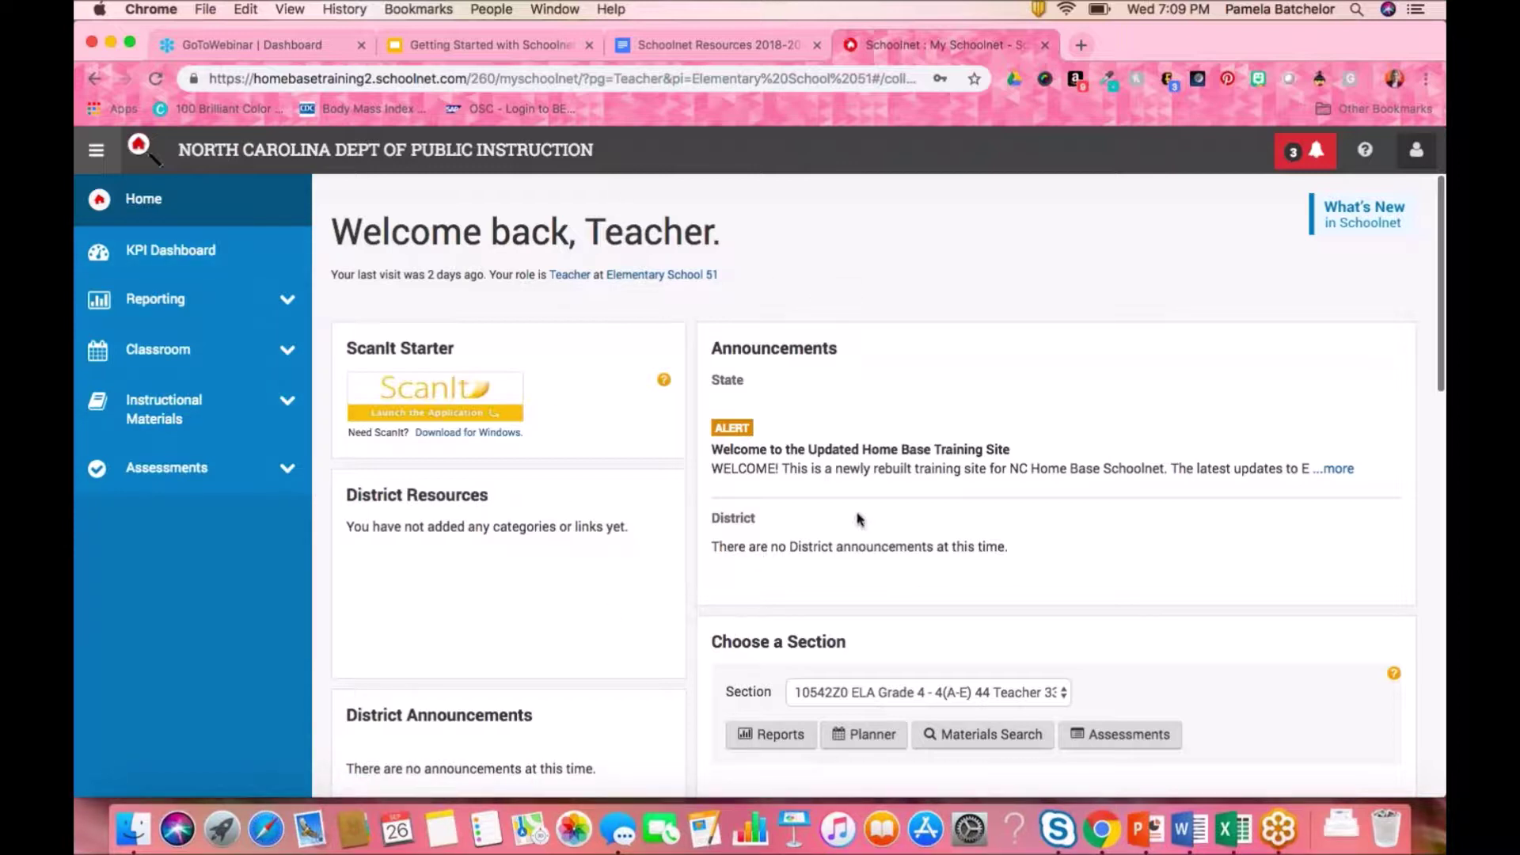
Choose the section 20042Z0 Math Grade 4 - 6(A-E) 44 Teacher 338 on the home page
scroll(859, 519, "down", 5)
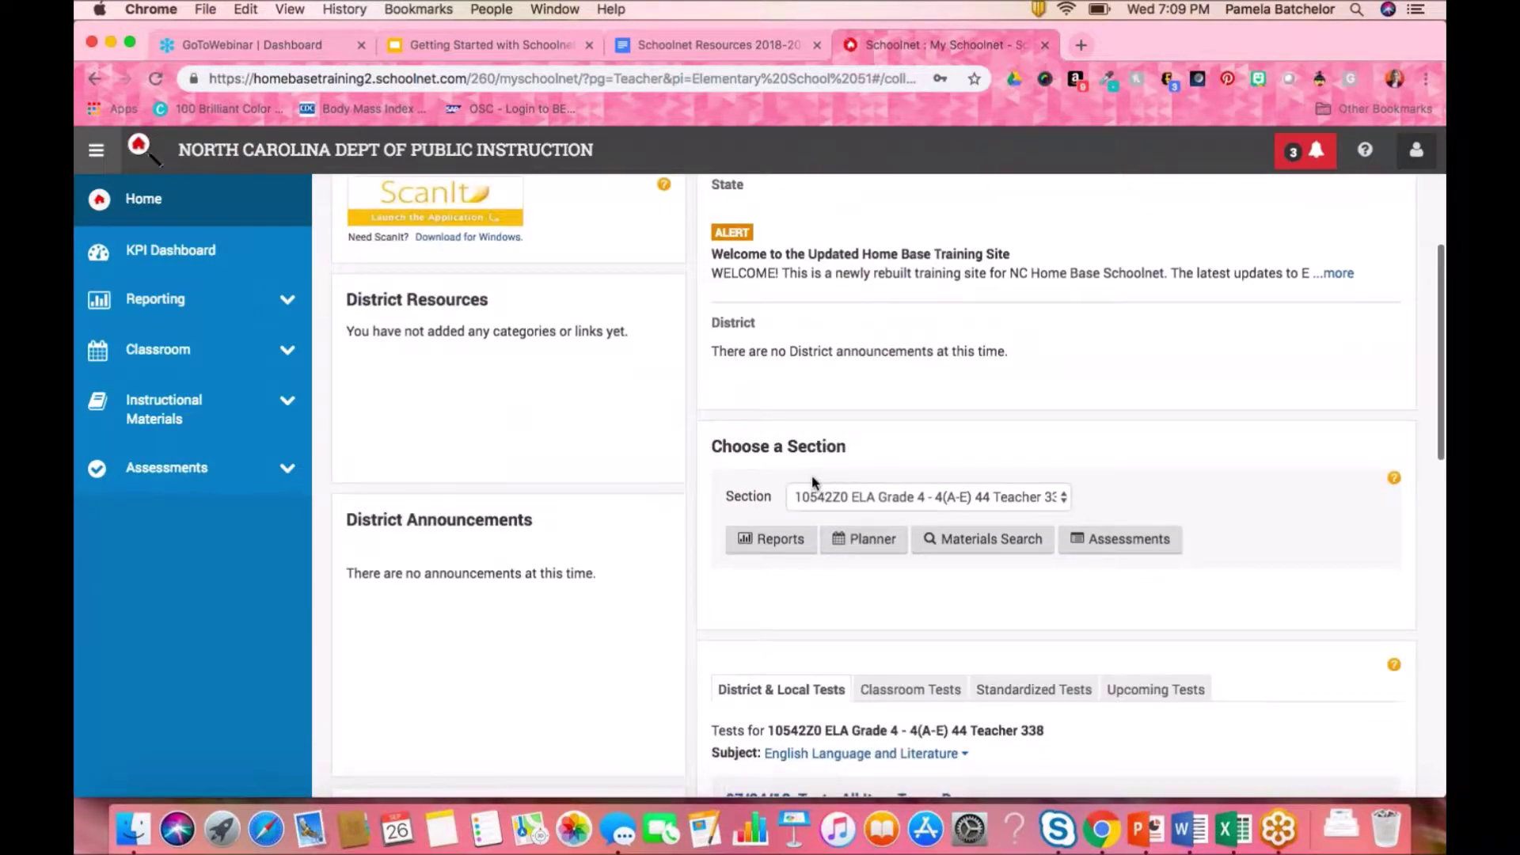
left_click(873, 497)
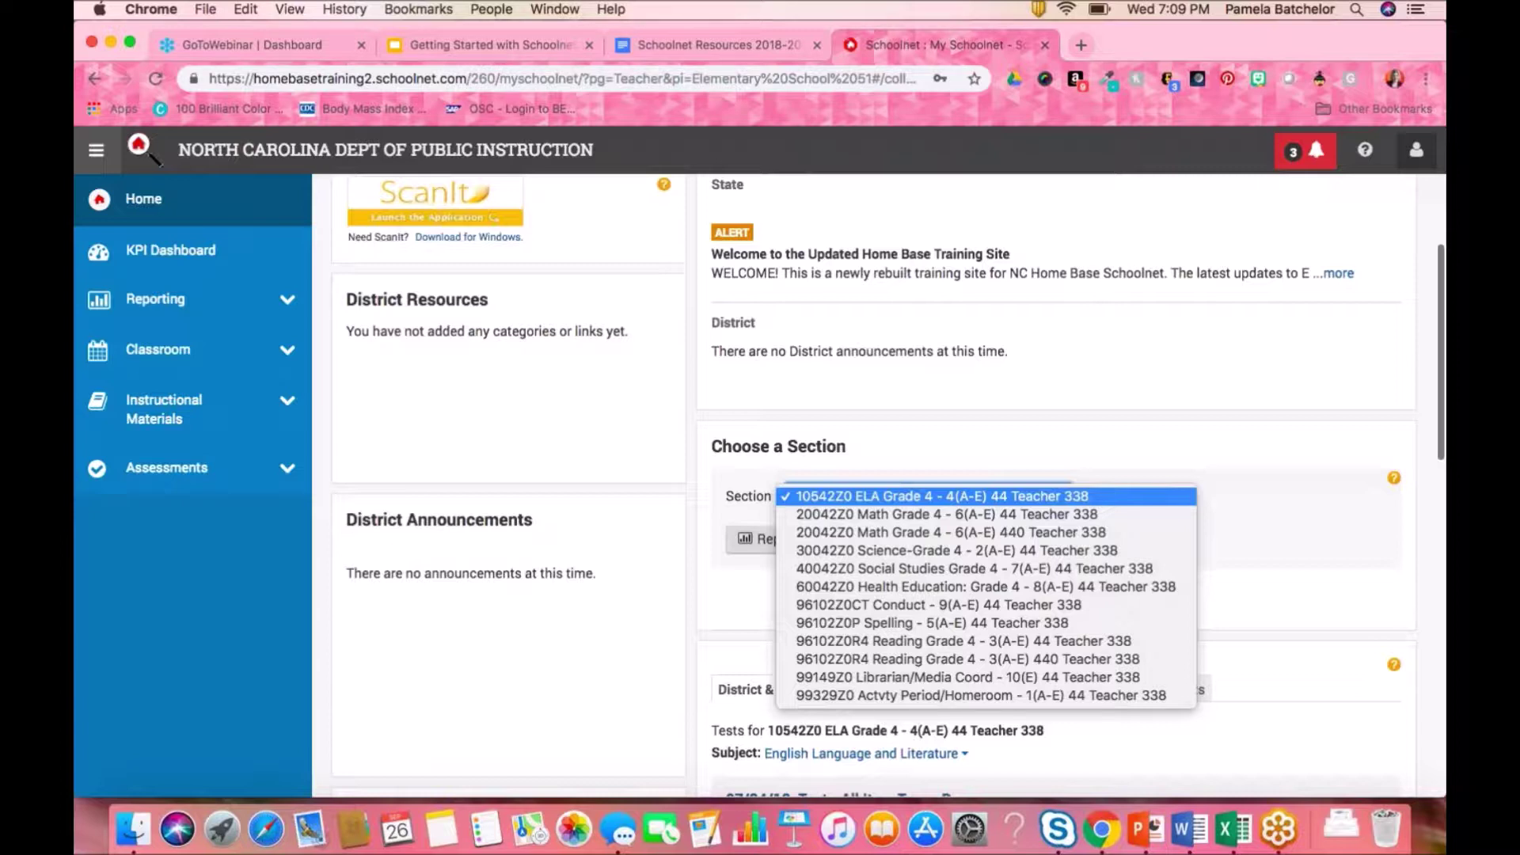
left_click(988, 435)
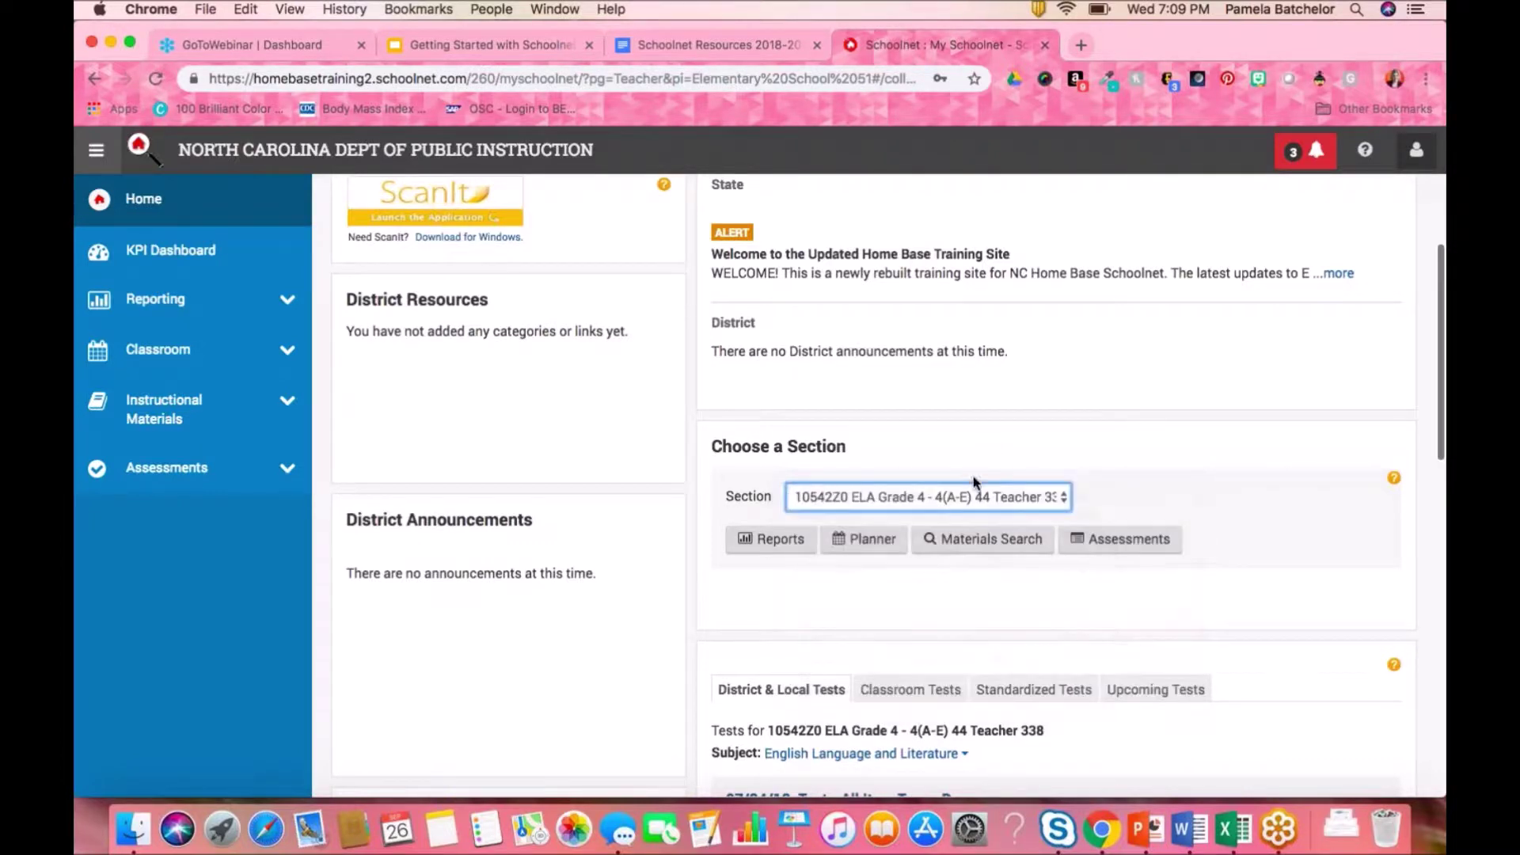
left_click(974, 498)
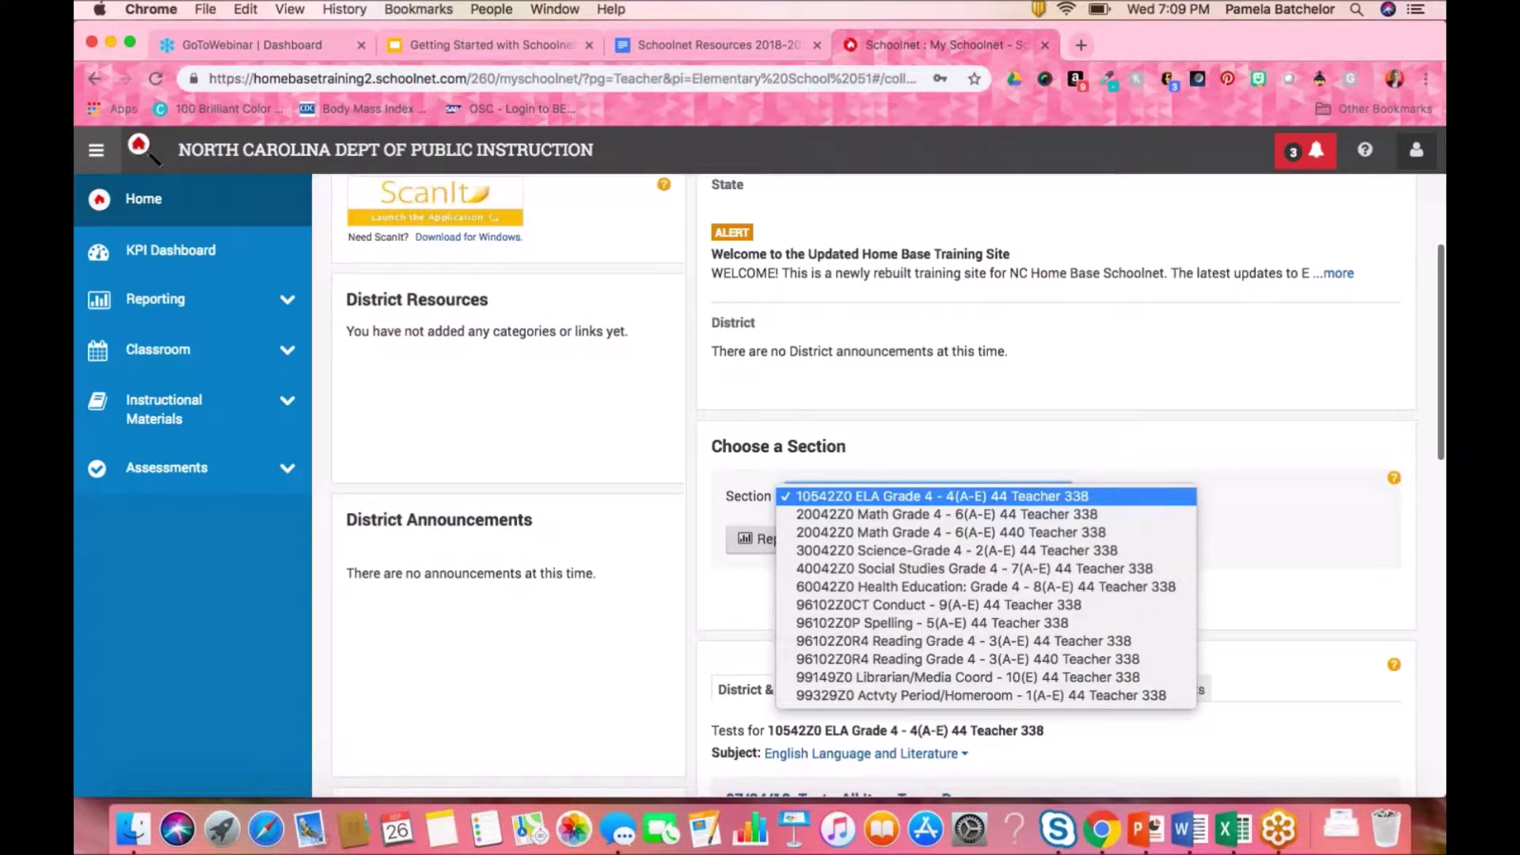
left_click(966, 514)
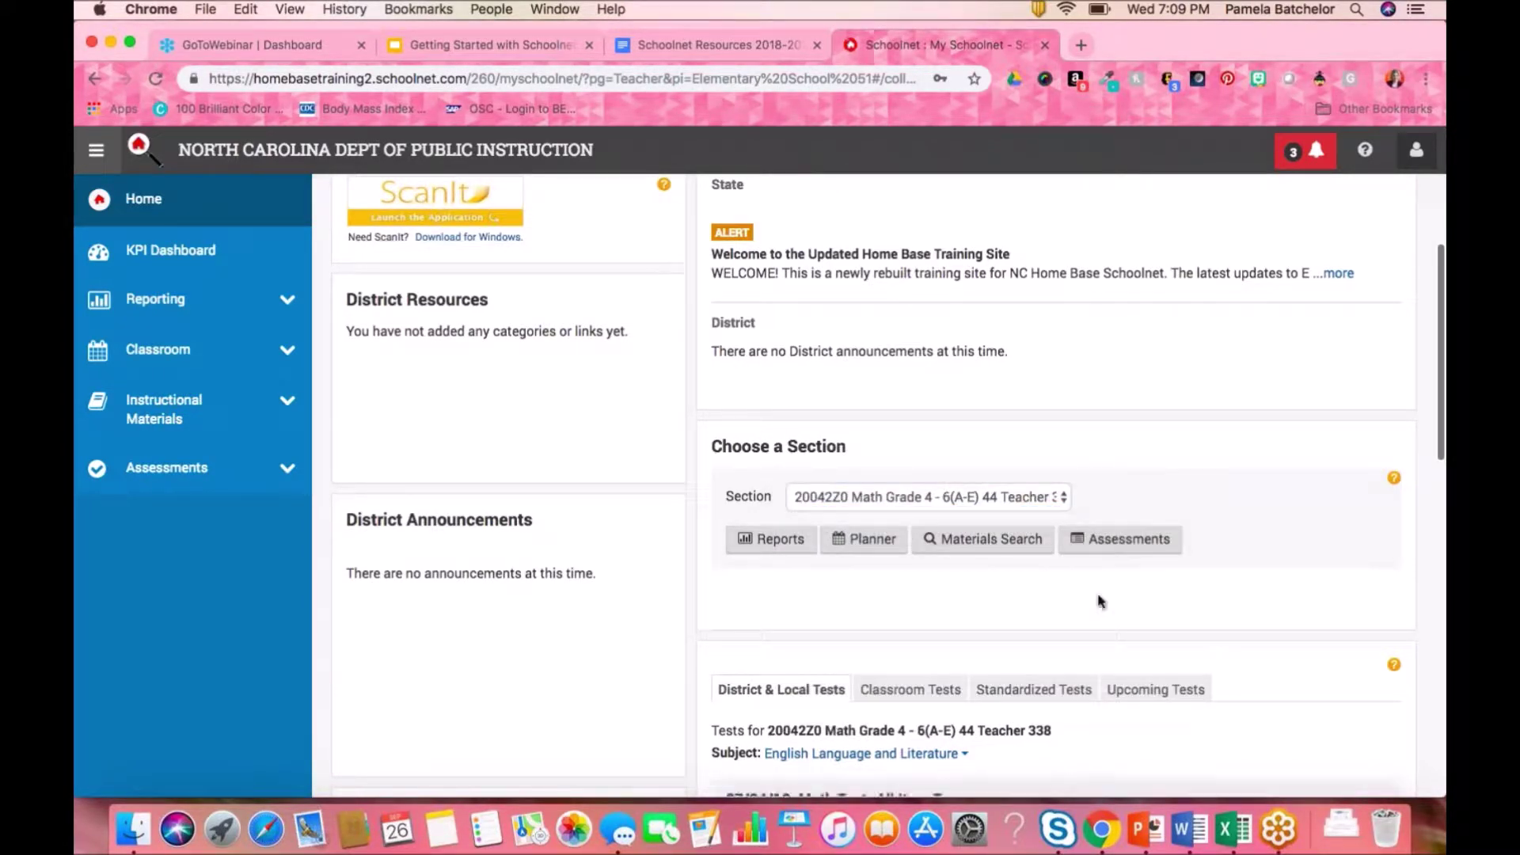
Review the Math section's District & Local Tests results and show its Classroom Tests
scroll(1099, 606, "down", 5)
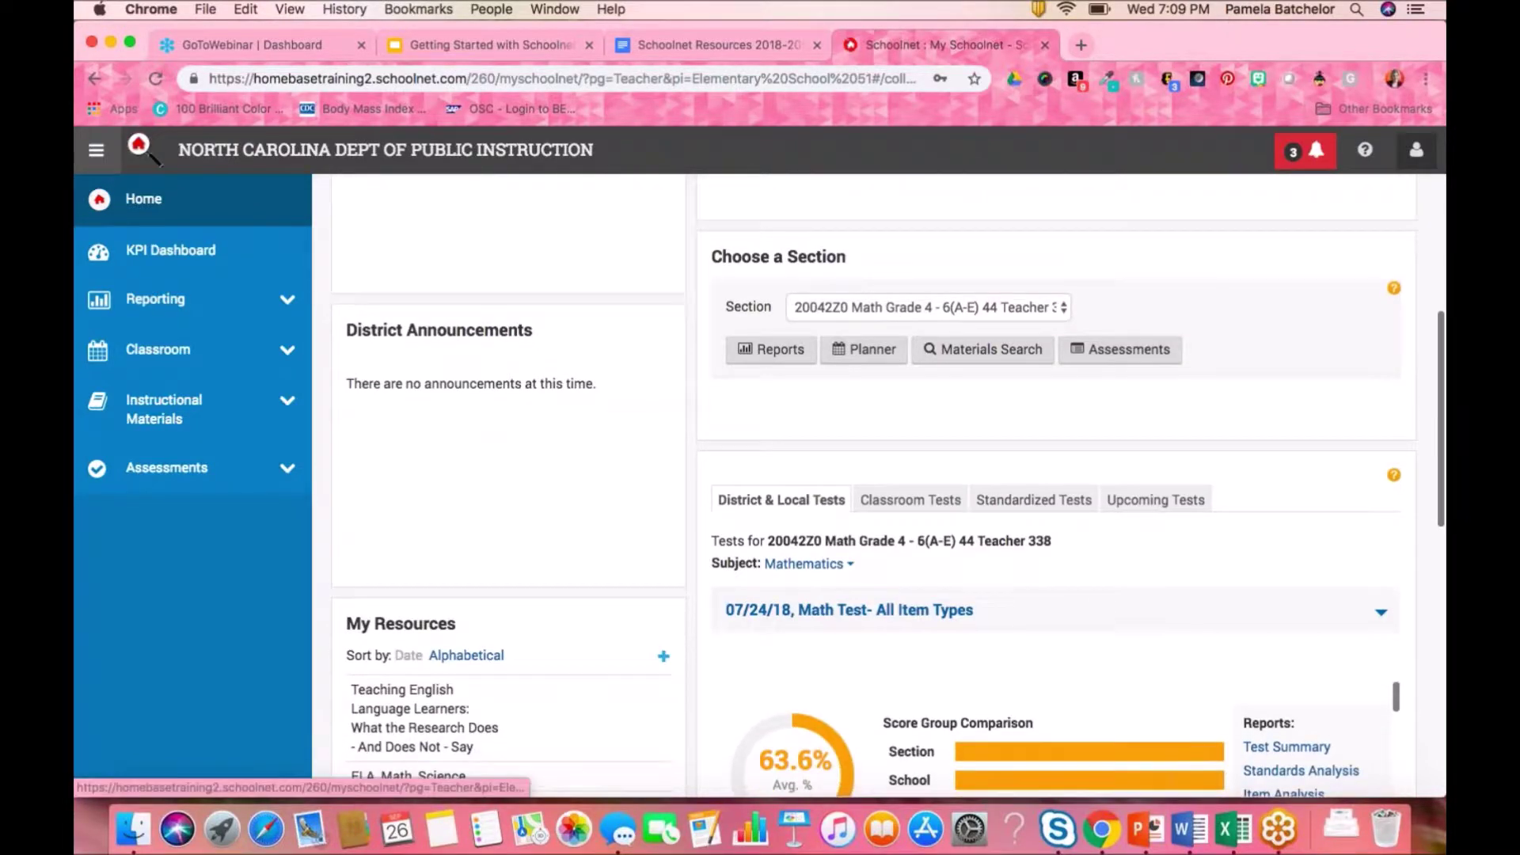
scroll(960, 406, "up", 2)
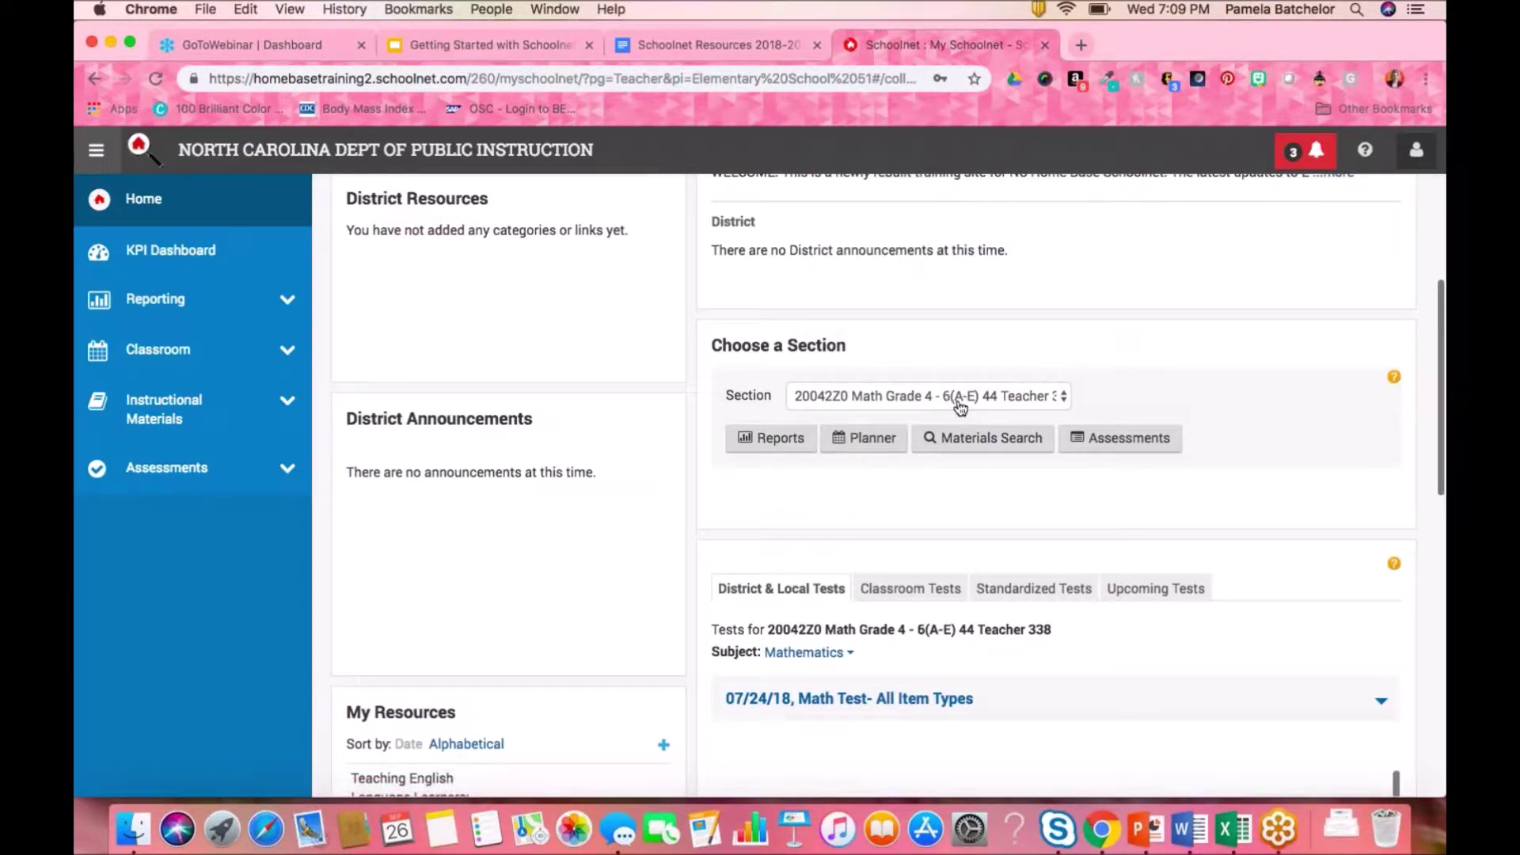
scroll(1124, 567, "down", 5)
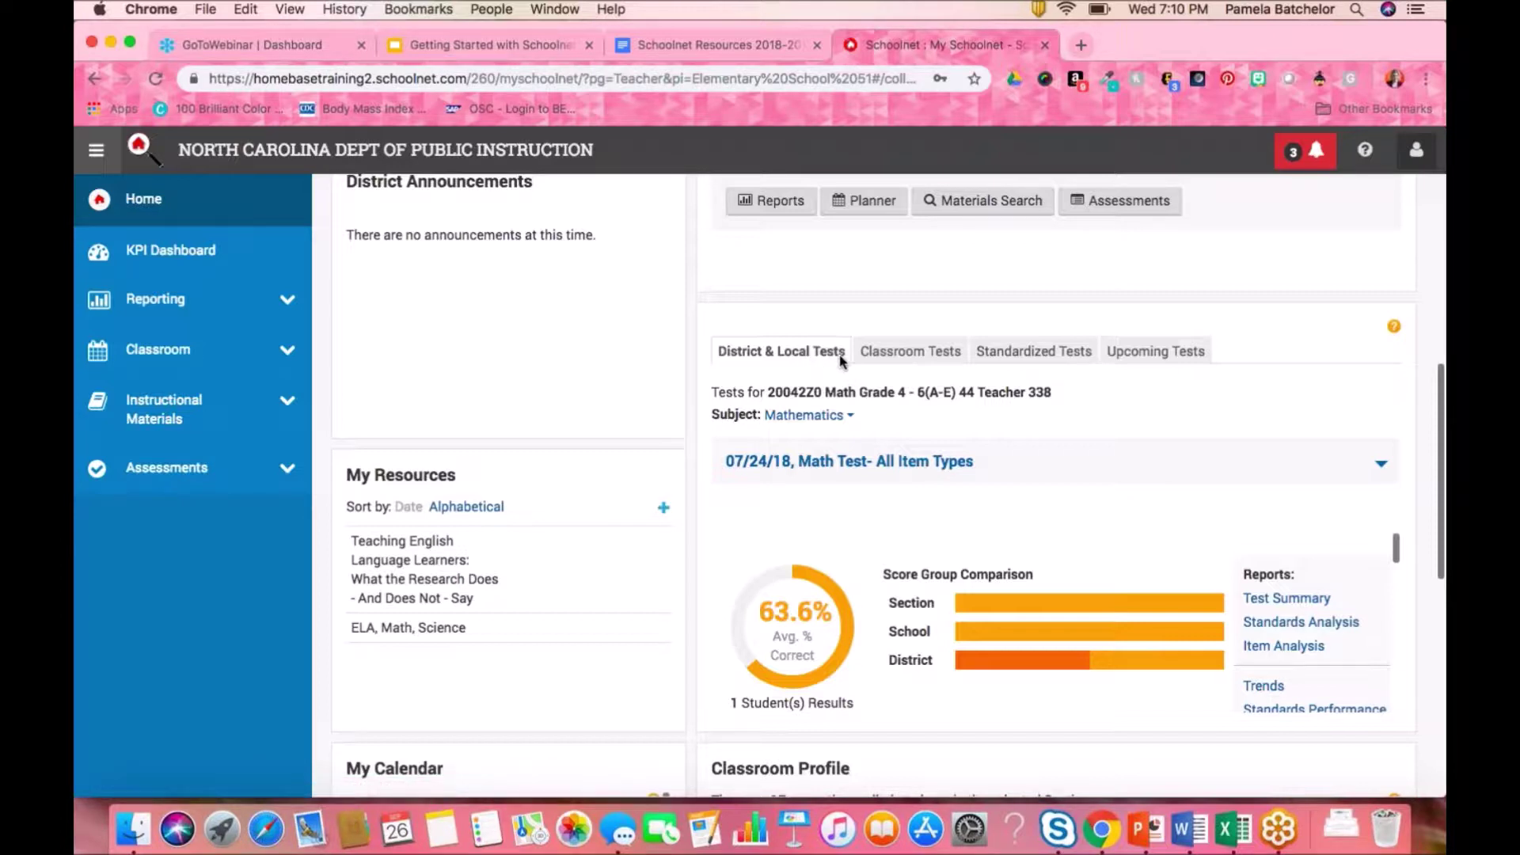
left_click(904, 355)
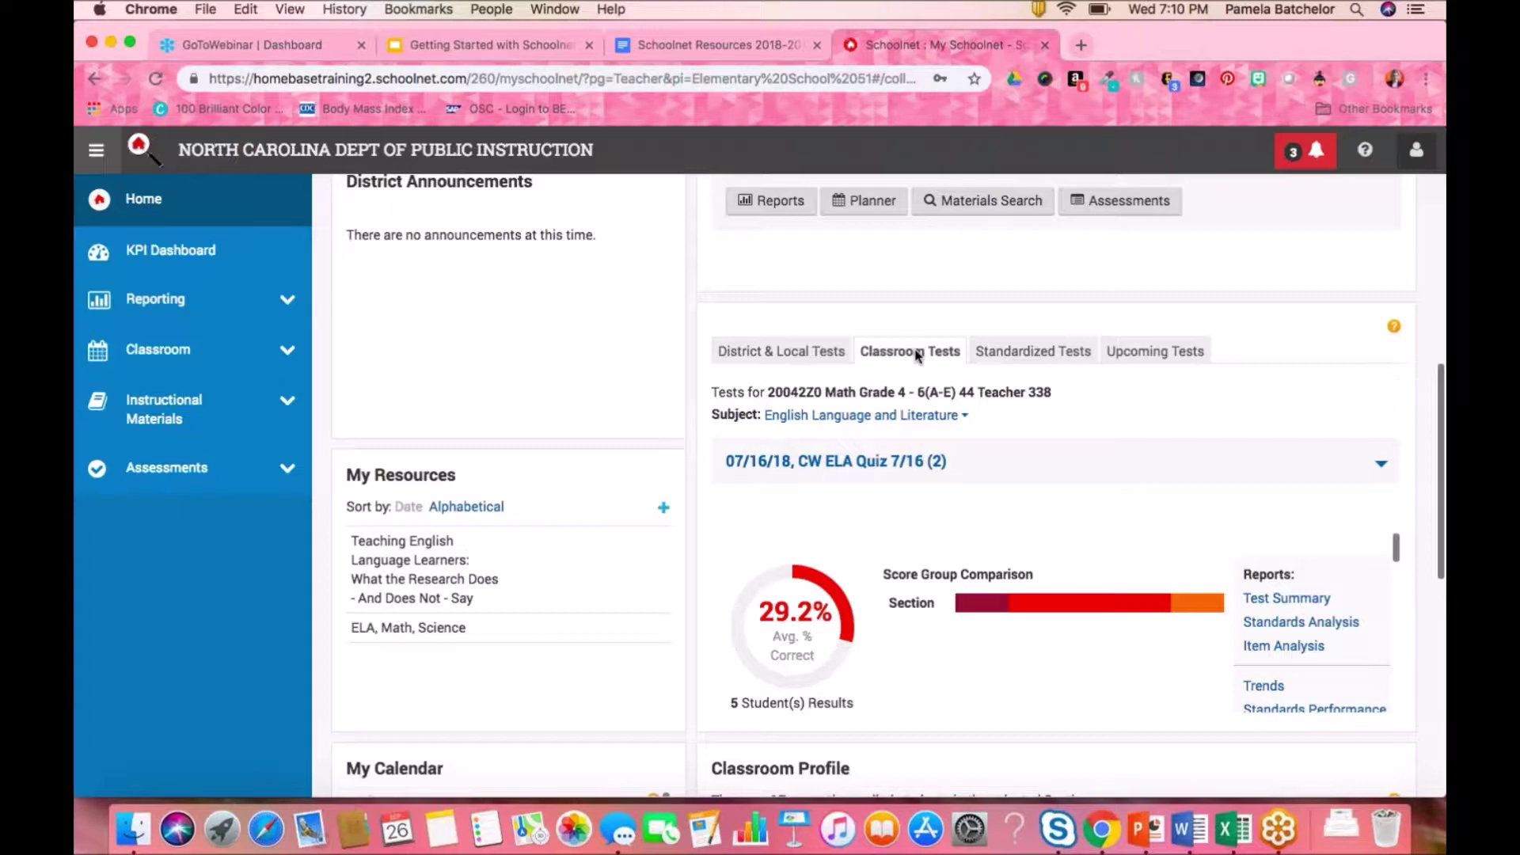
Show the section's Standardized Tests results for the End of Grade test
left_click(1005, 351)
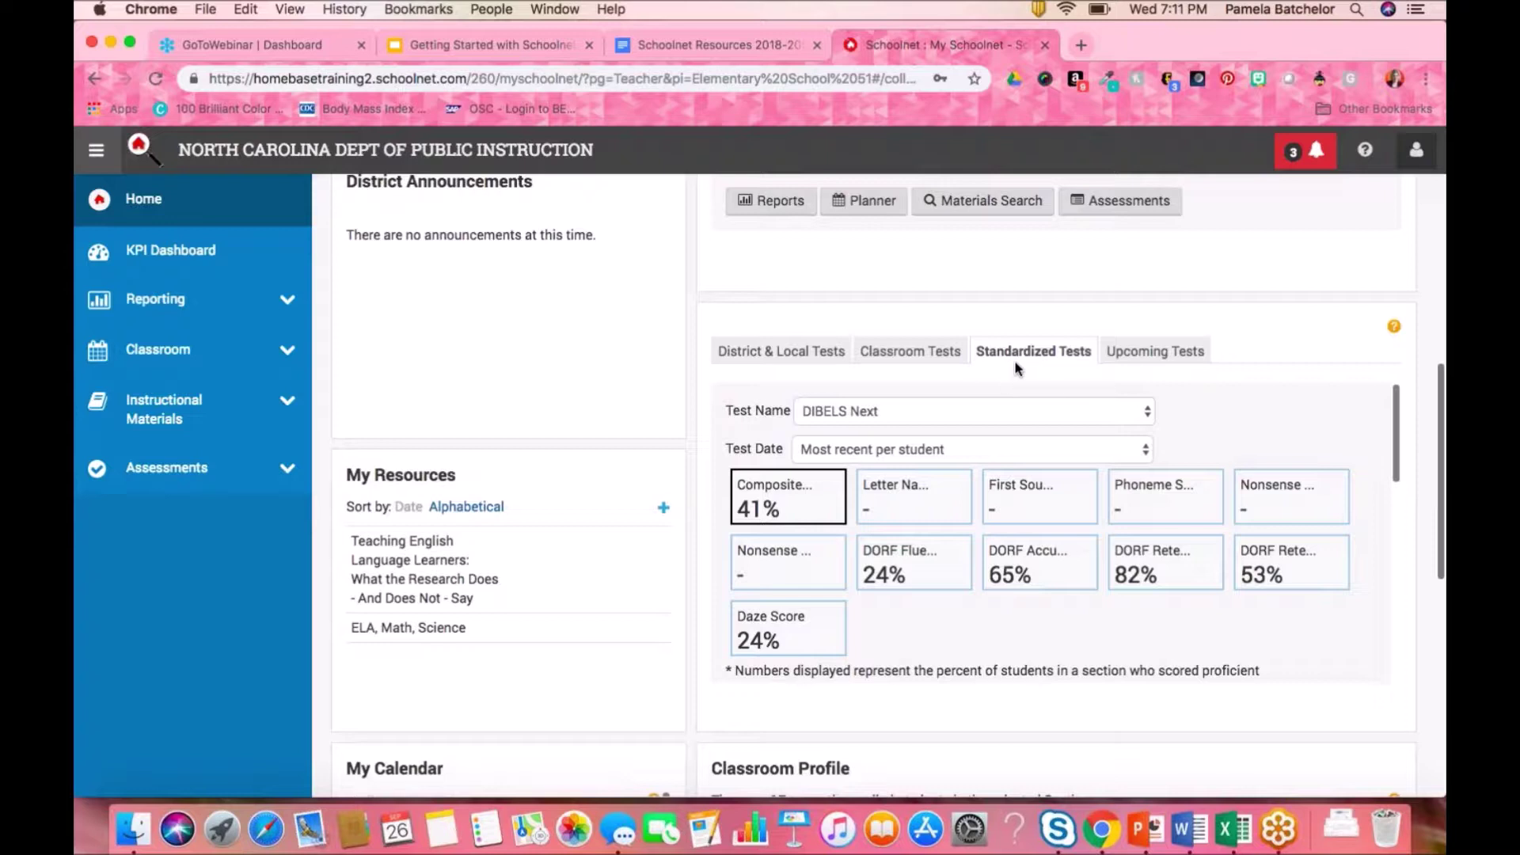
left_click(974, 411)
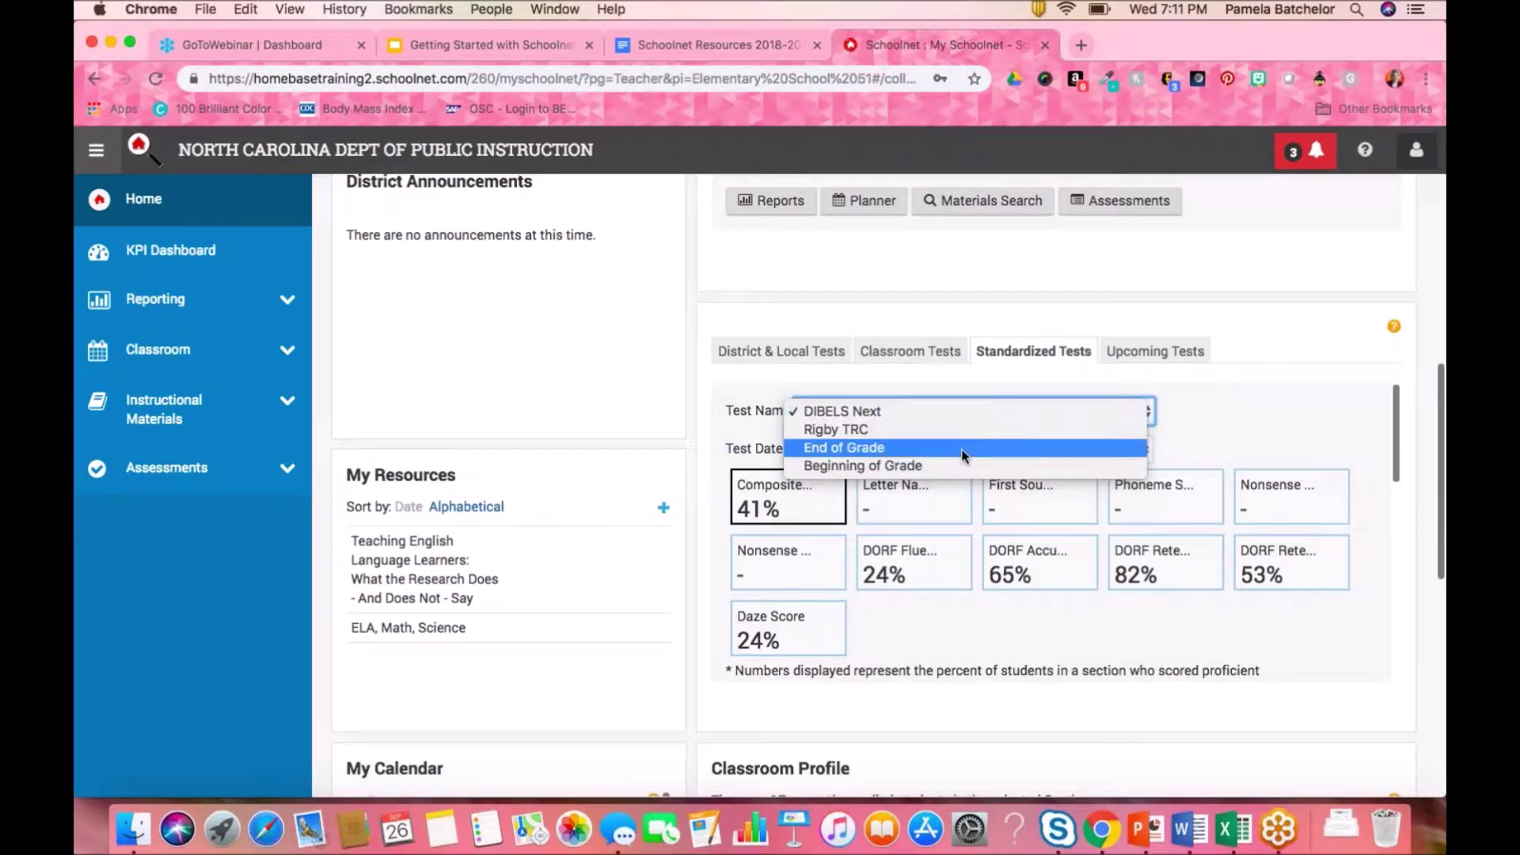
key("Escape")
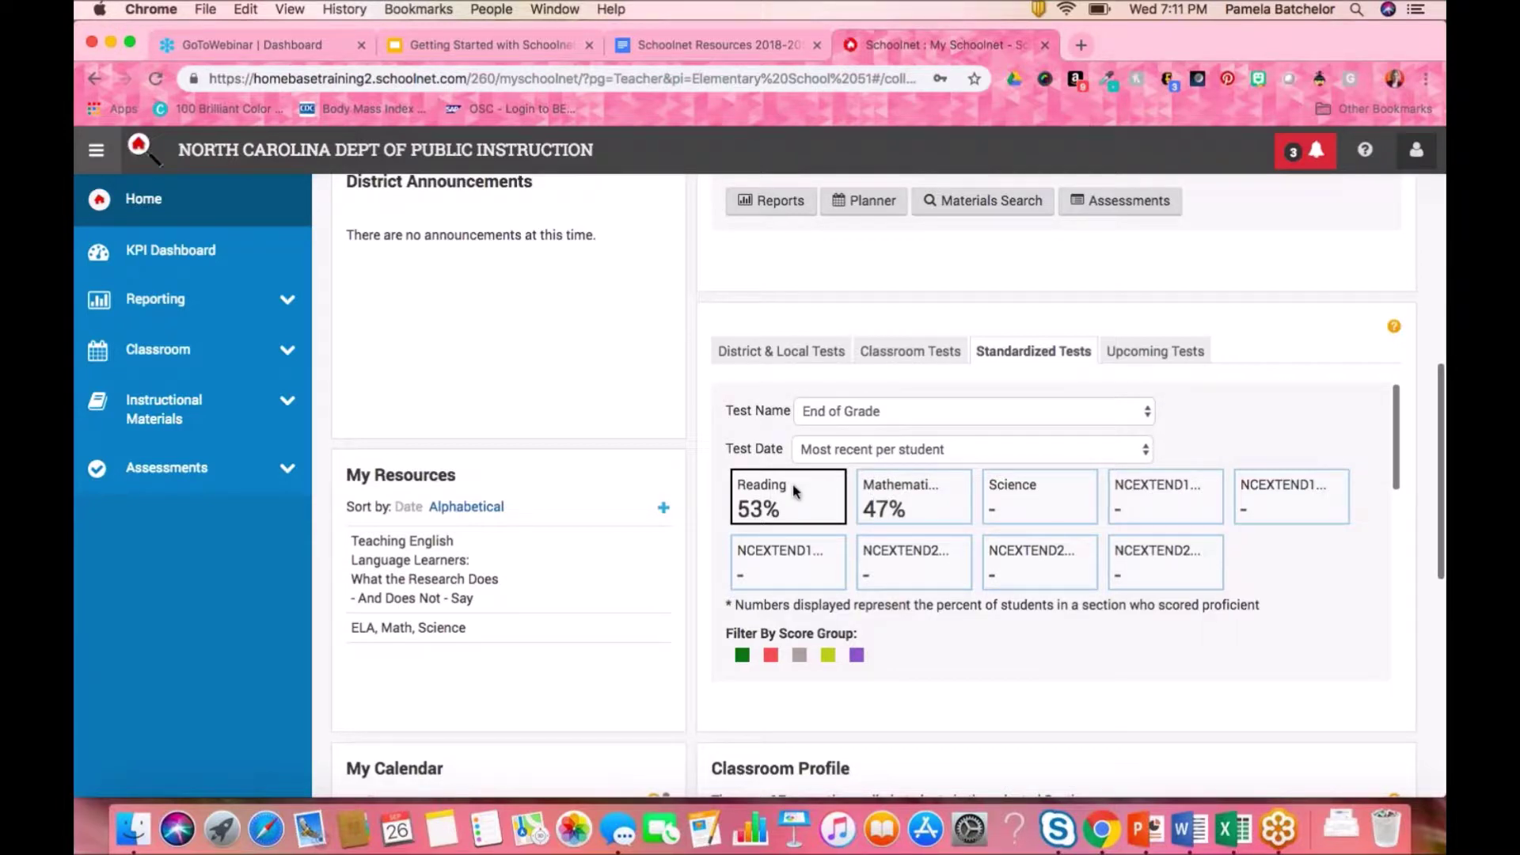
Filter the End of Grade Reading results by the gray score group and review the students in it
left_click(800, 657)
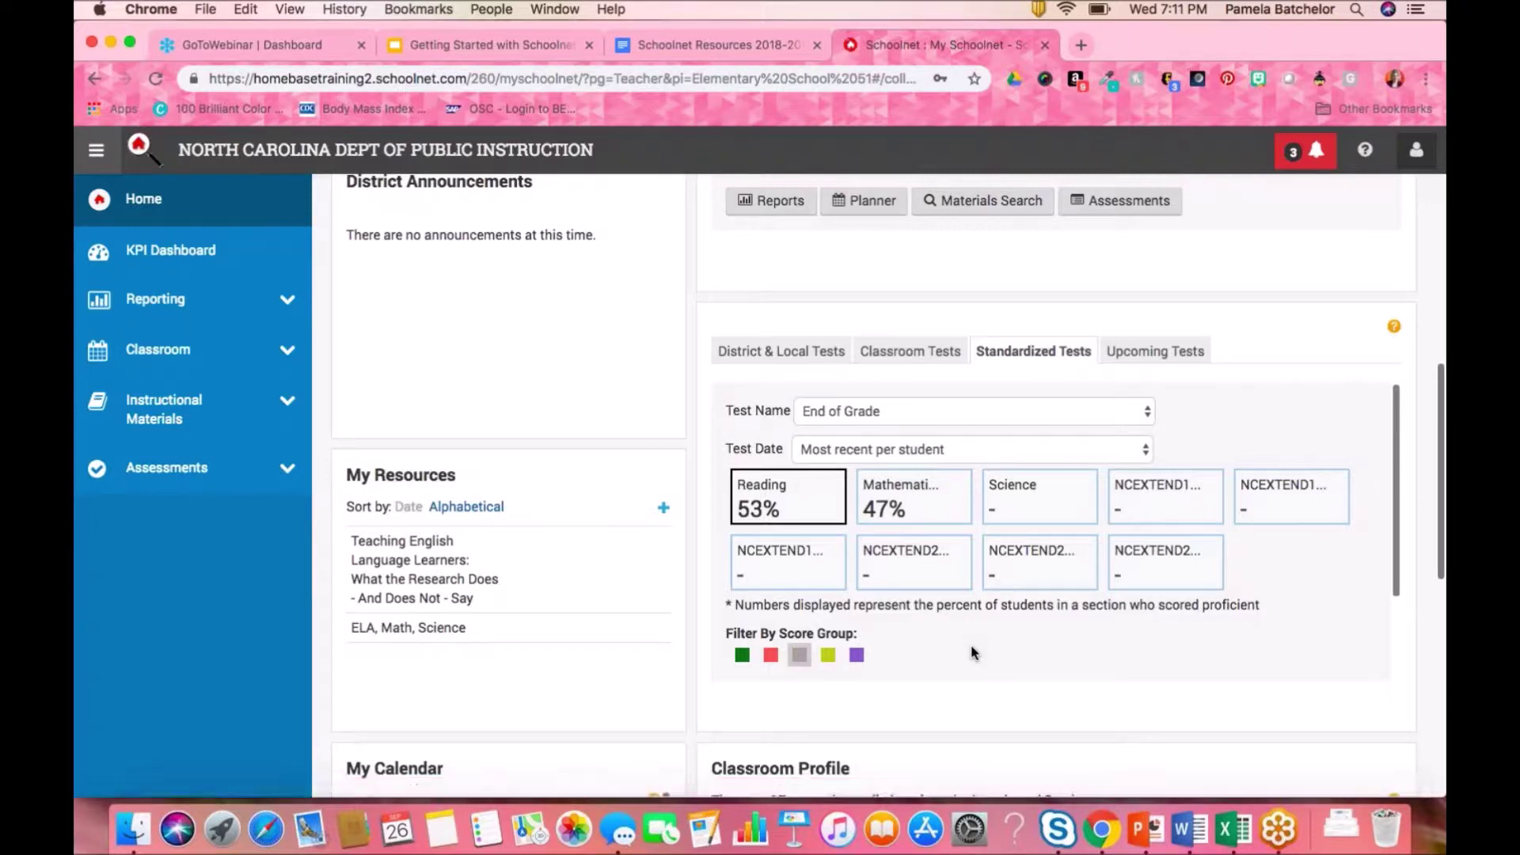
scroll(974, 653, "down", 3)
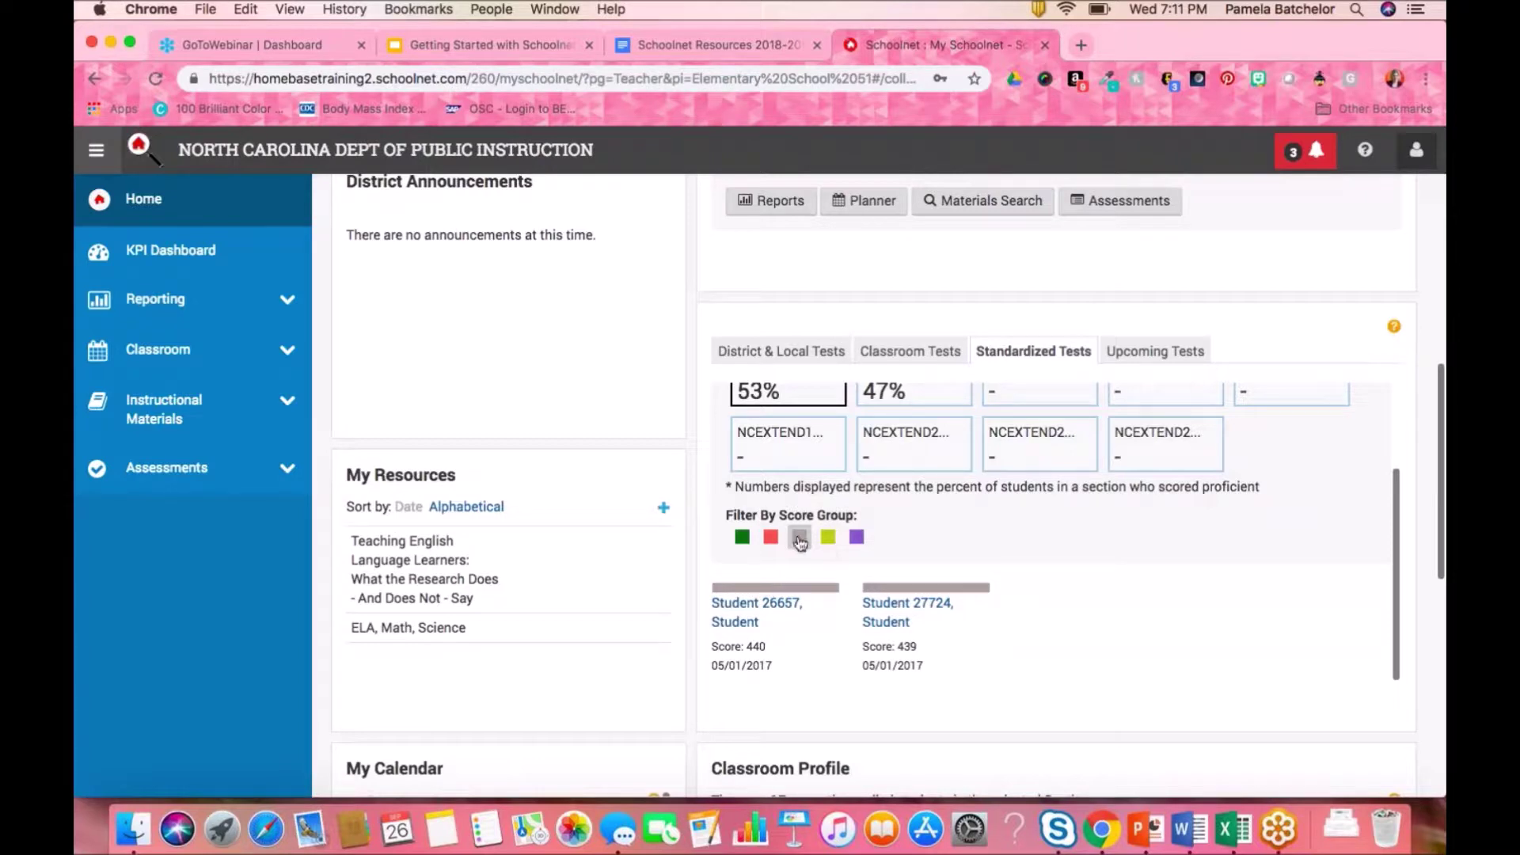
scroll(797, 523, "up", 3)
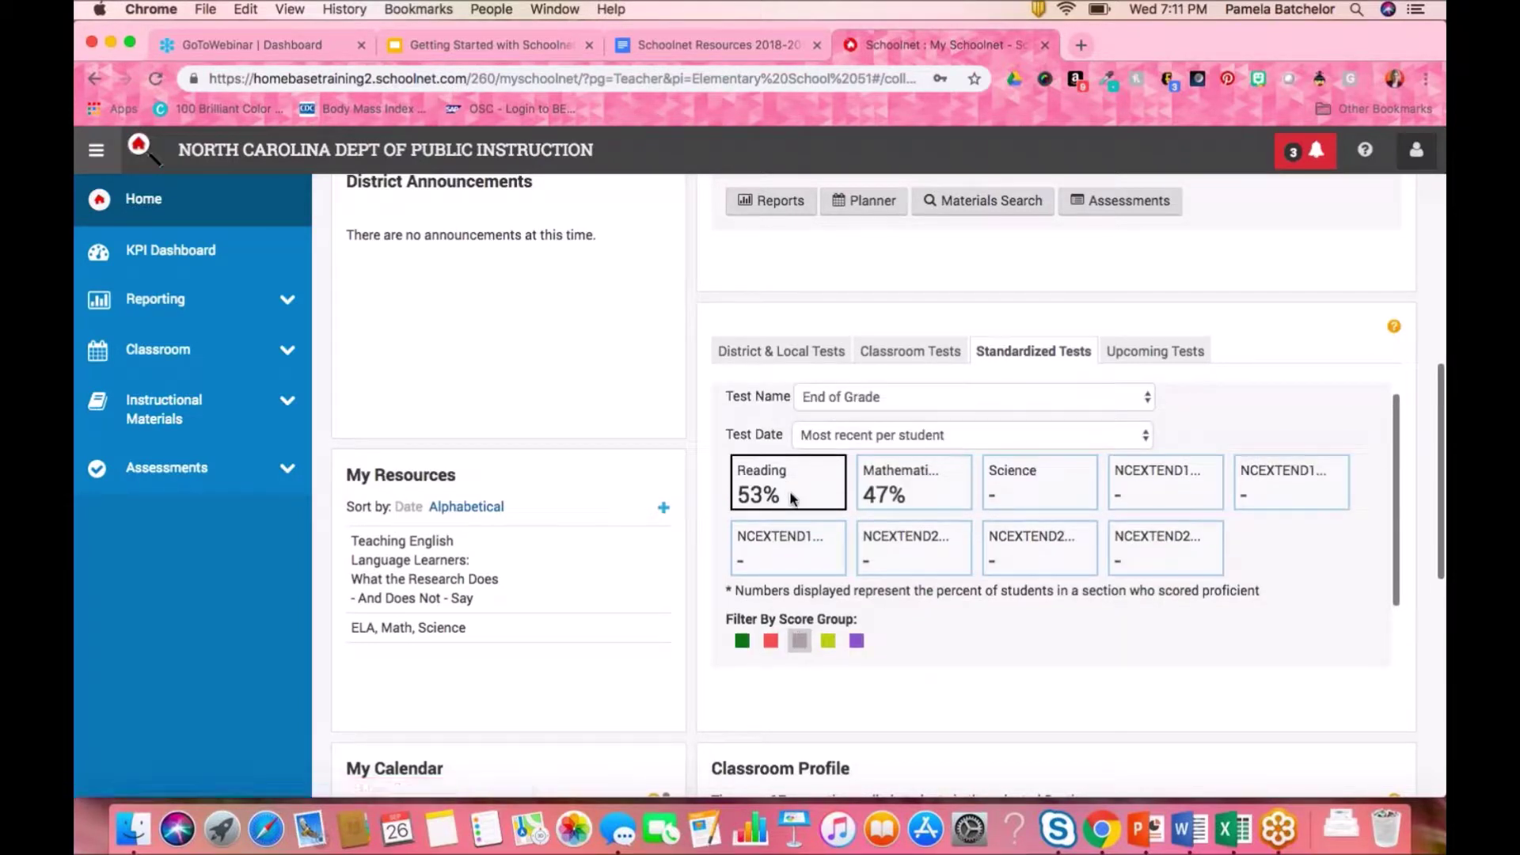
scroll(791, 497, "down", 3)
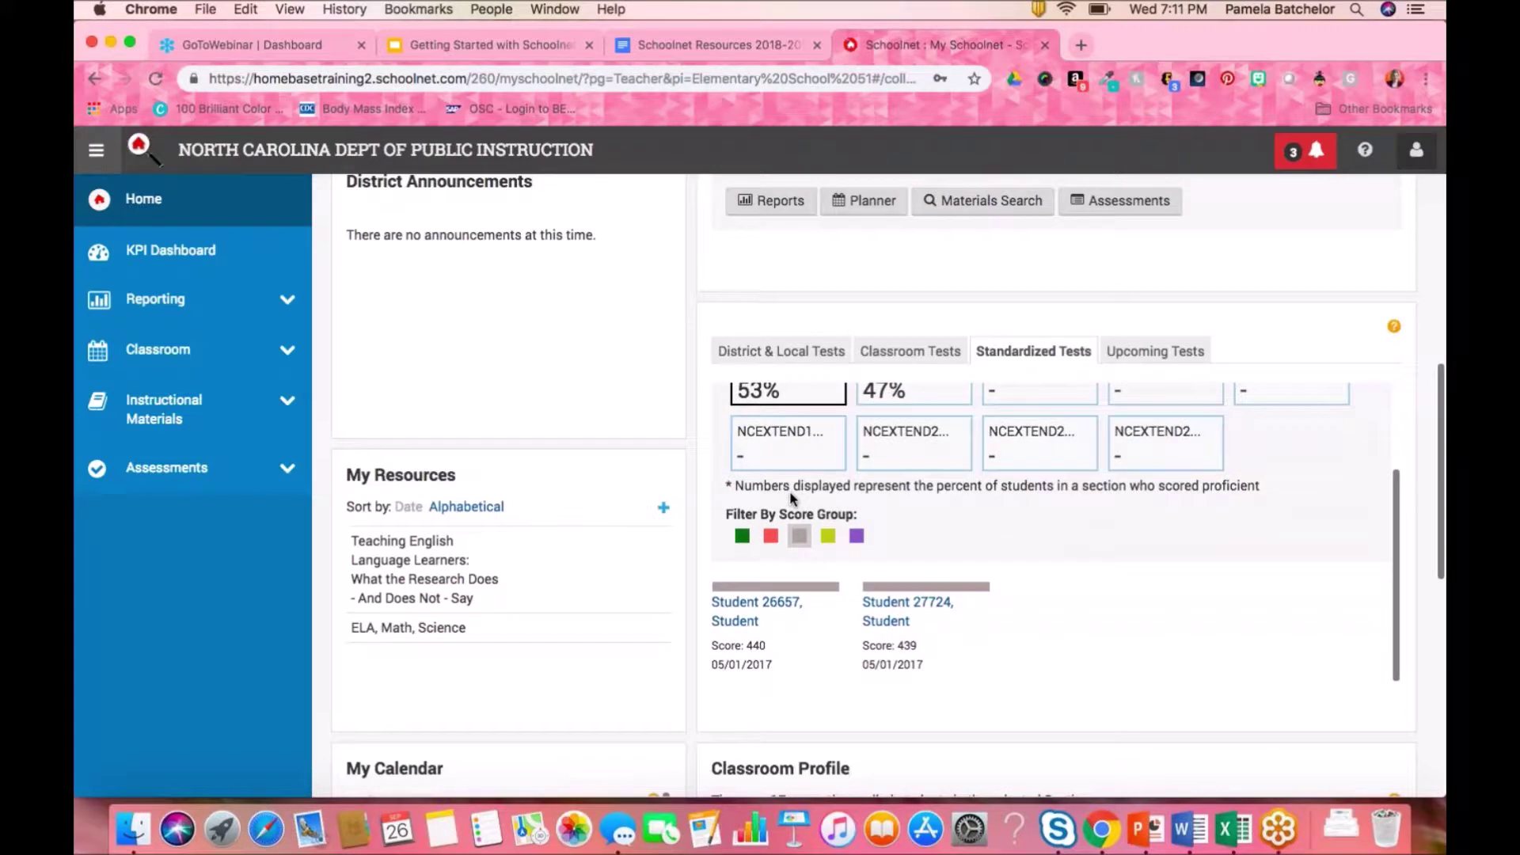
scroll(859, 552, "up", 2)
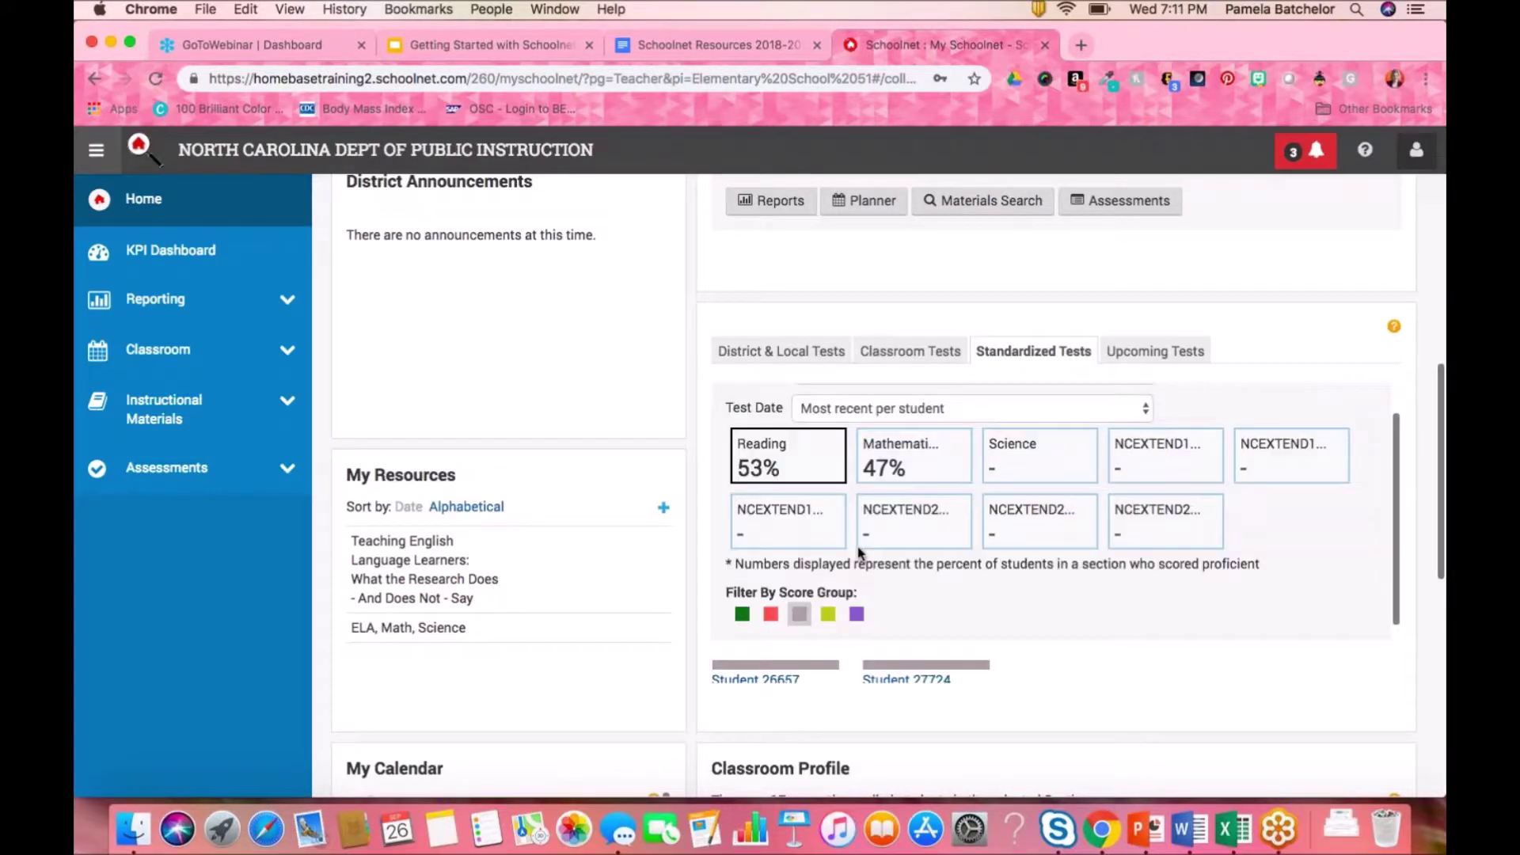
scroll(859, 553, "up", 1)
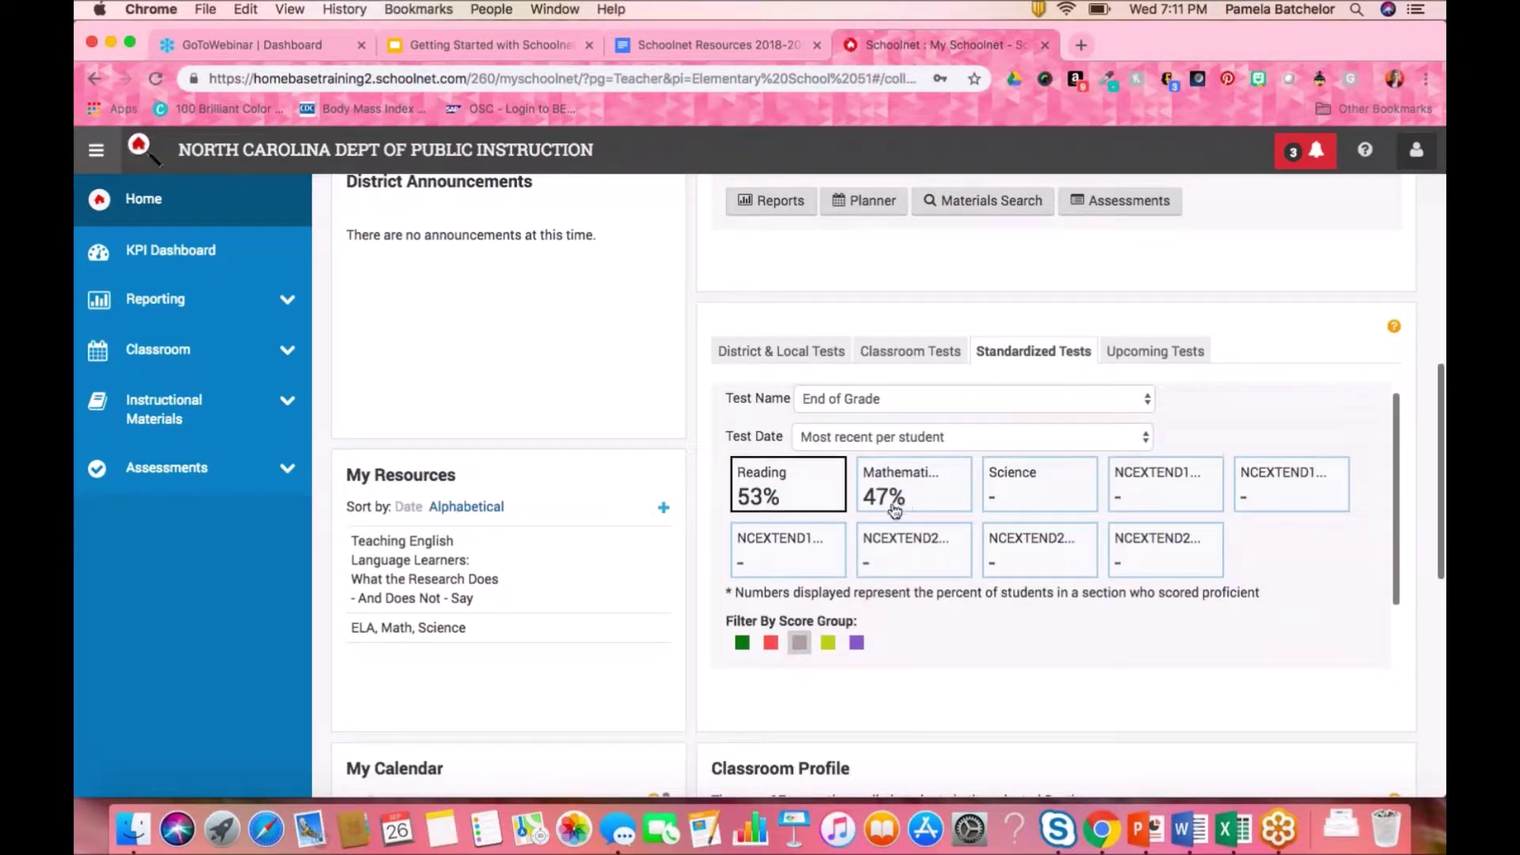
Show the End of Grade Mathematics results filtered by the red score group and review the students in it
left_click(894, 510)
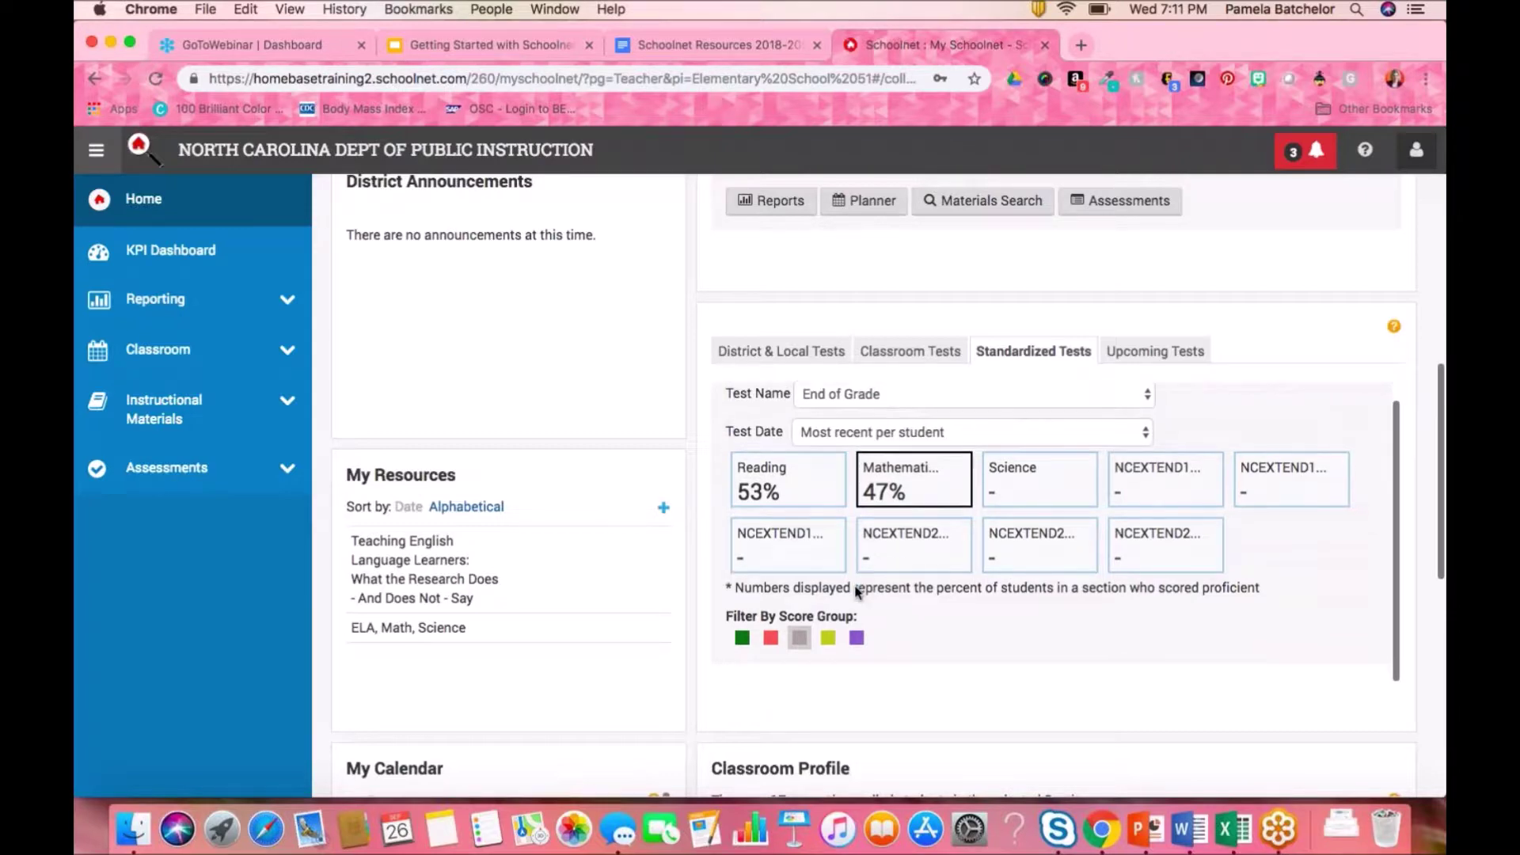
scroll(847, 539, "down", 8)
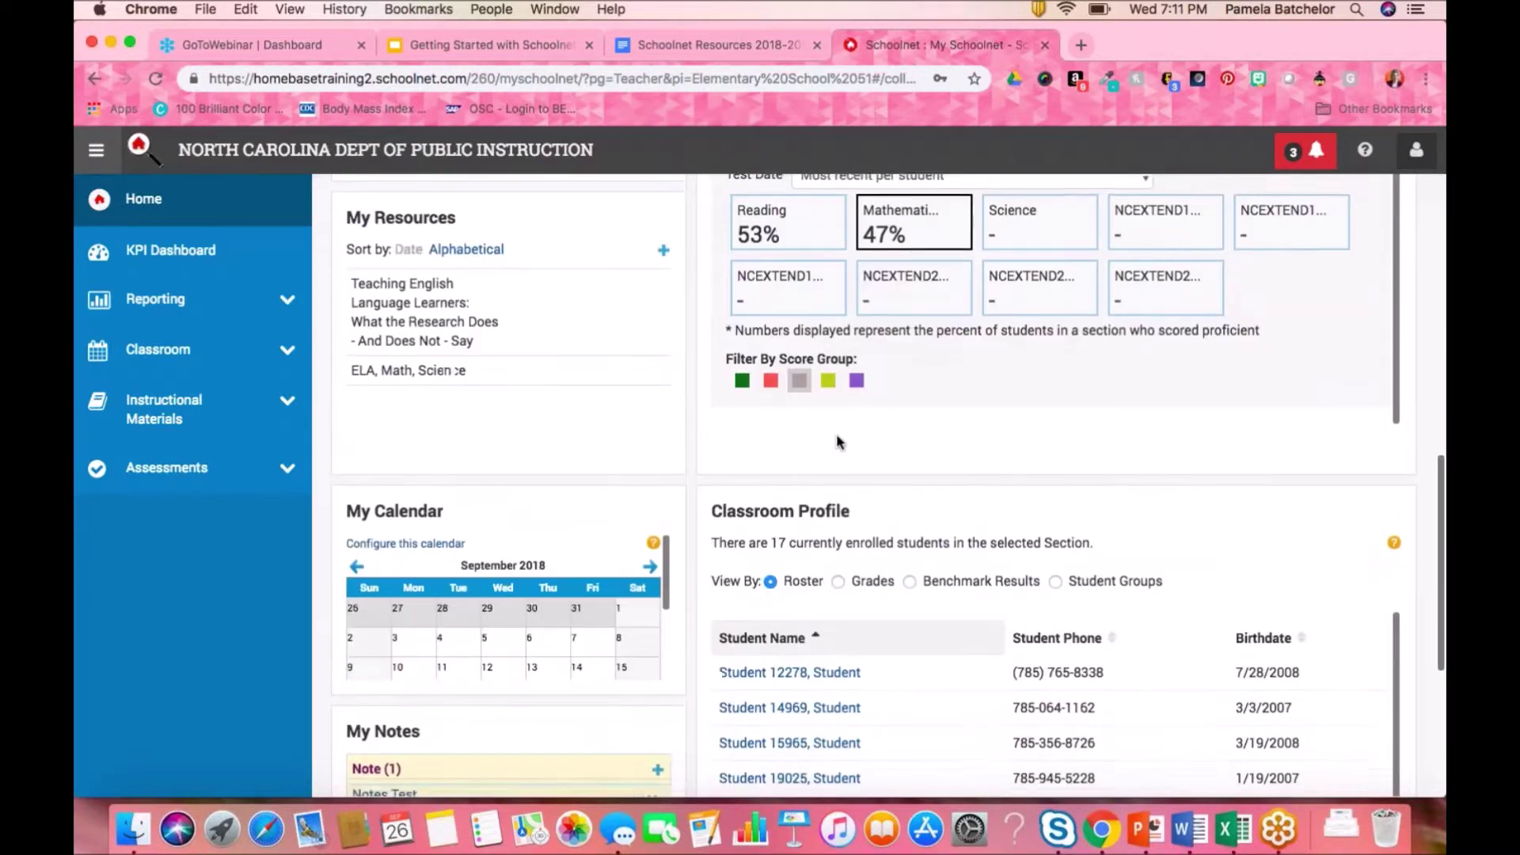
scroll(840, 442, "up", 6)
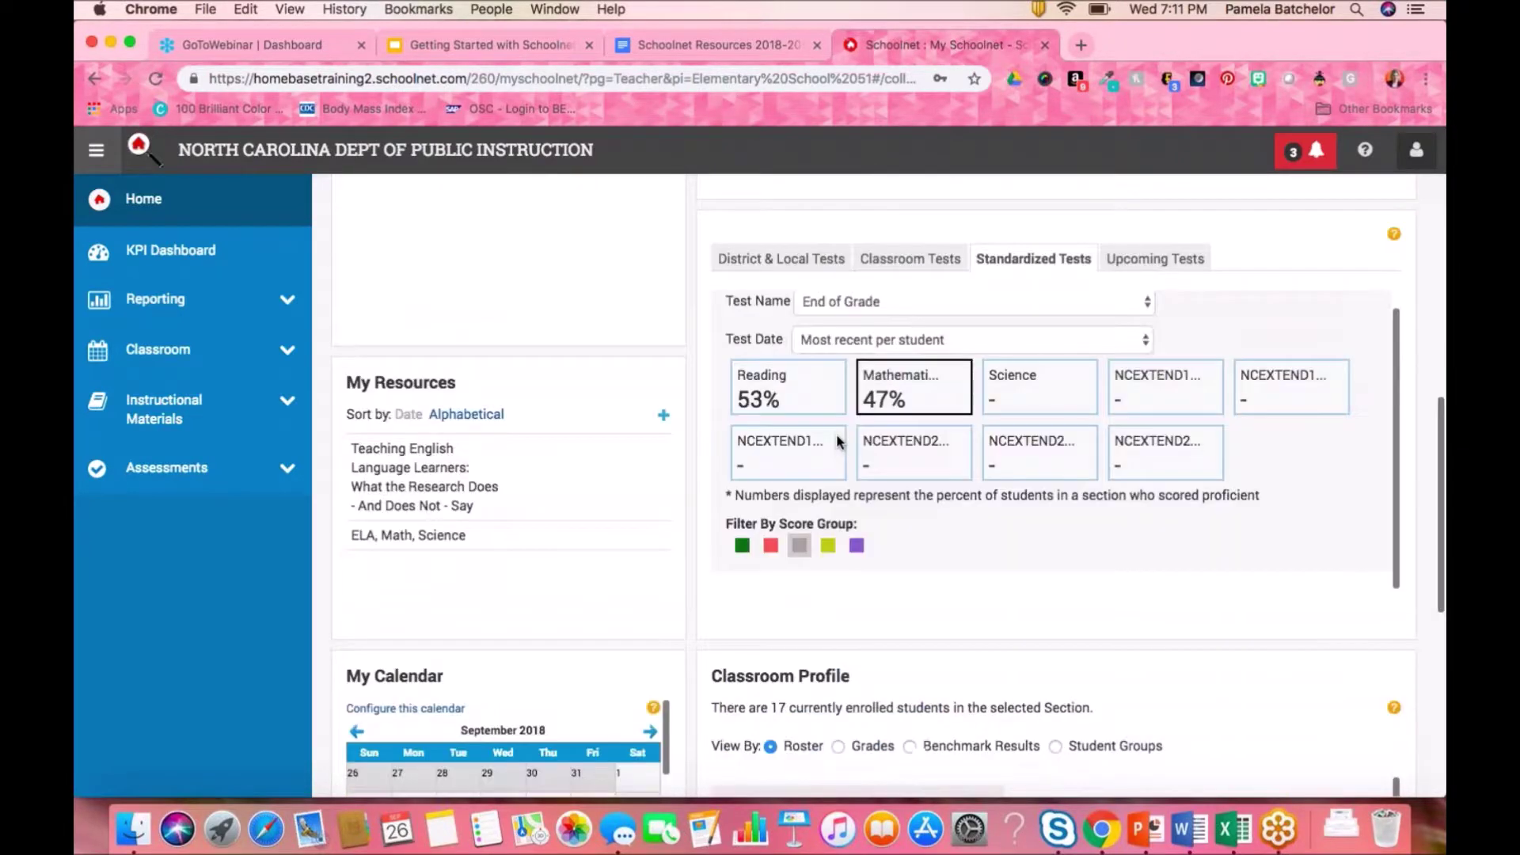
left_click(801, 548)
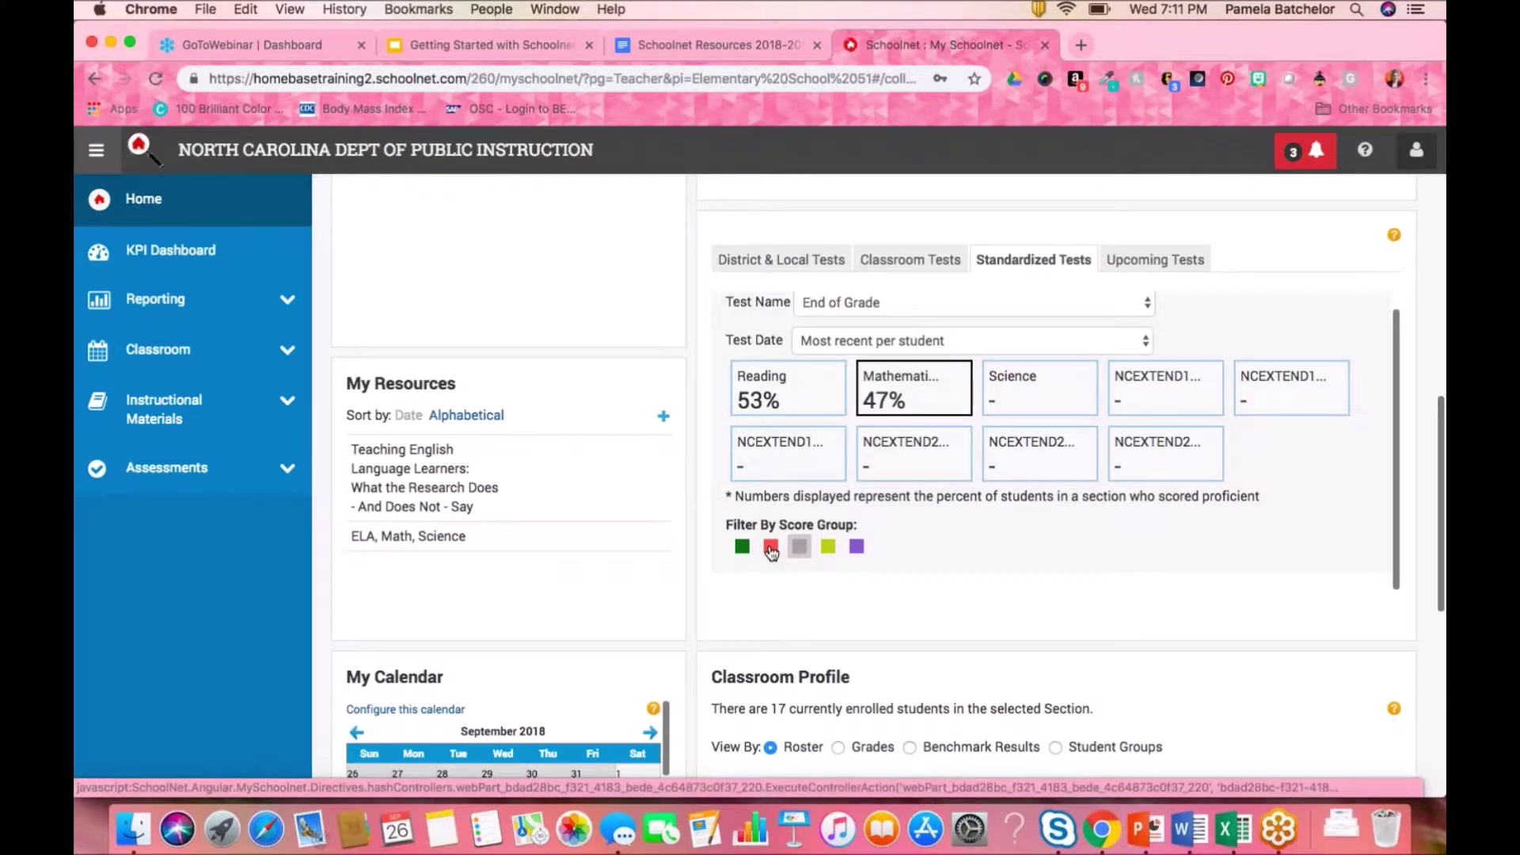
left_click(768, 567)
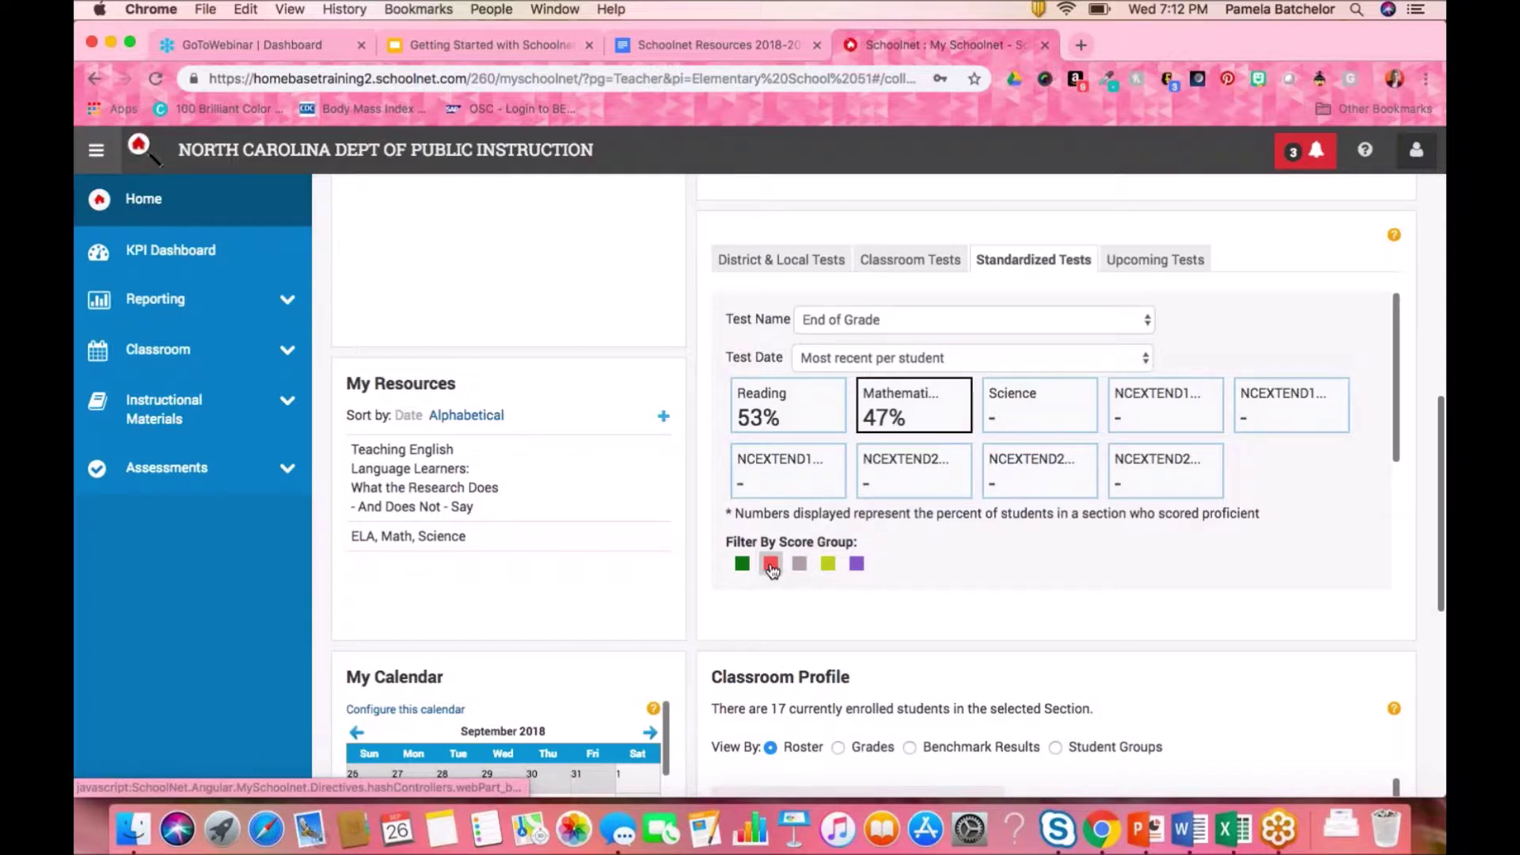
scroll(773, 572, "down", 3)
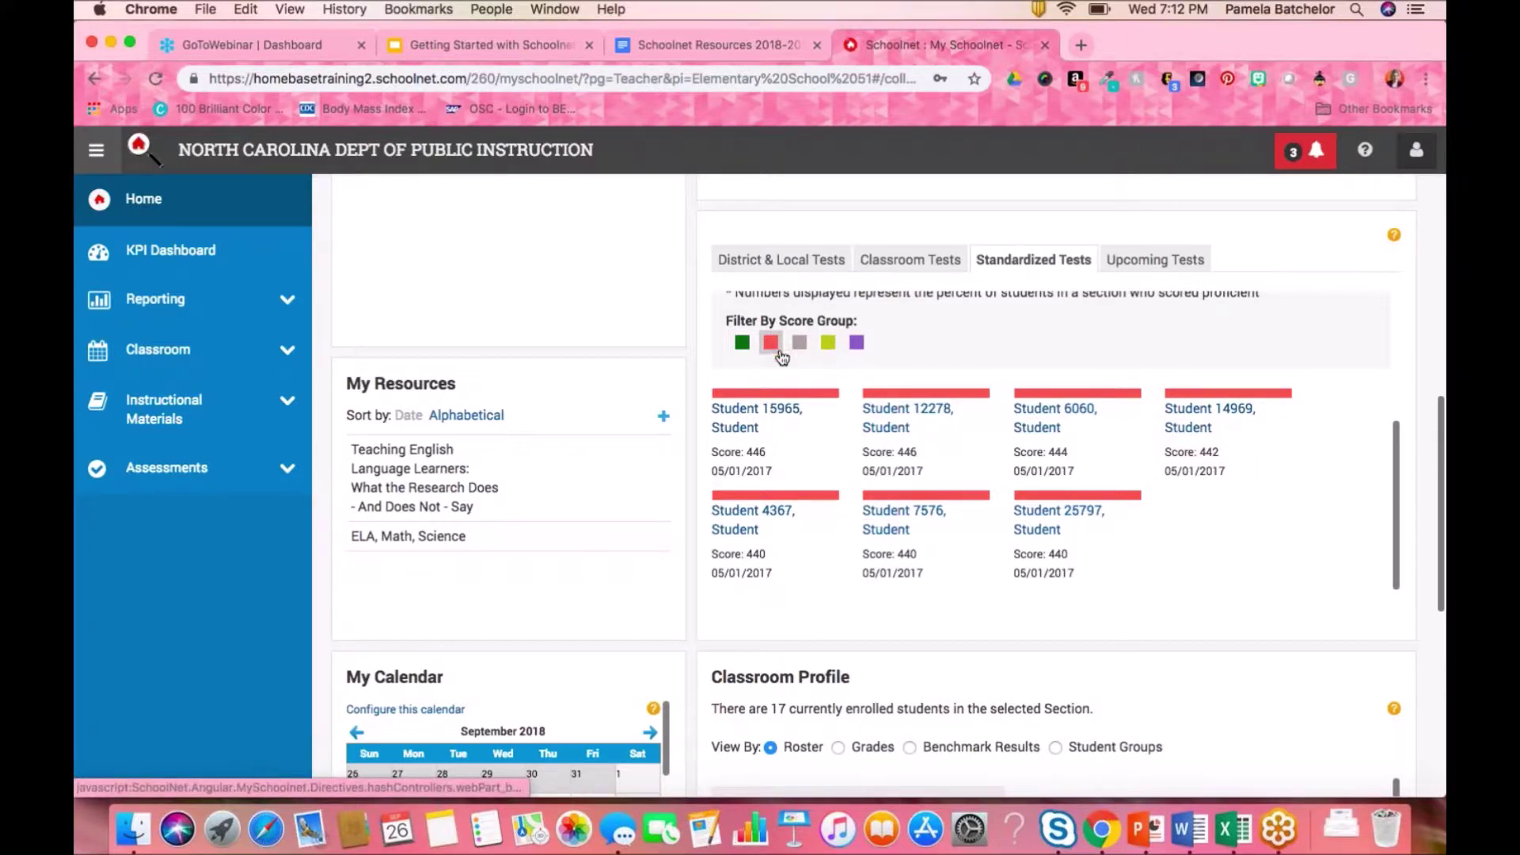
scroll(797, 364, "up", 2)
scroll(797, 364, "up", 1)
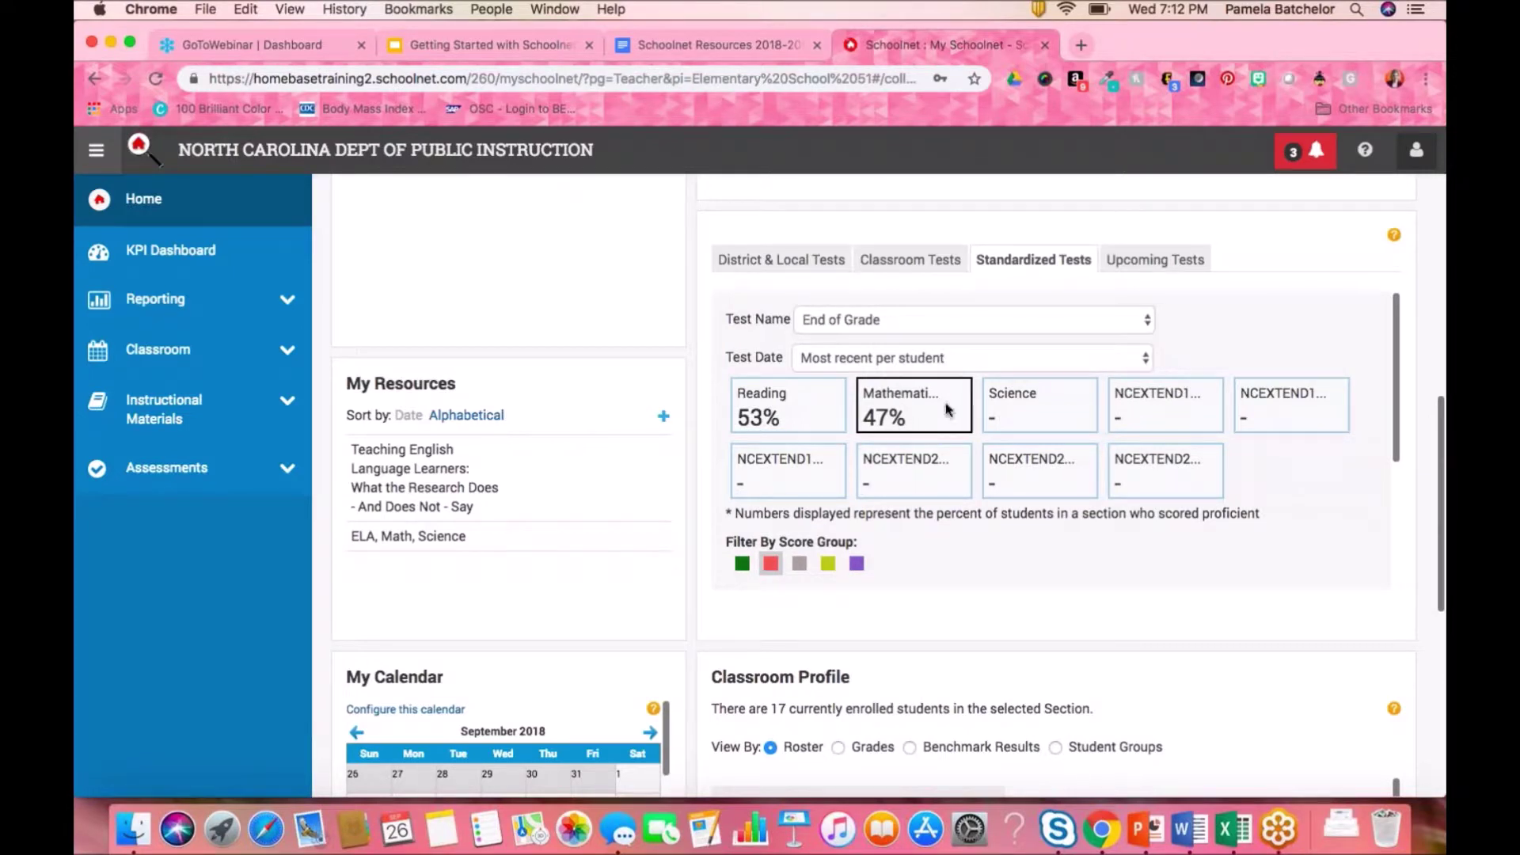
Open the profile of the first student listed in the red score group of the End of Grade Mathematics results
scroll(928, 523, "down", 2)
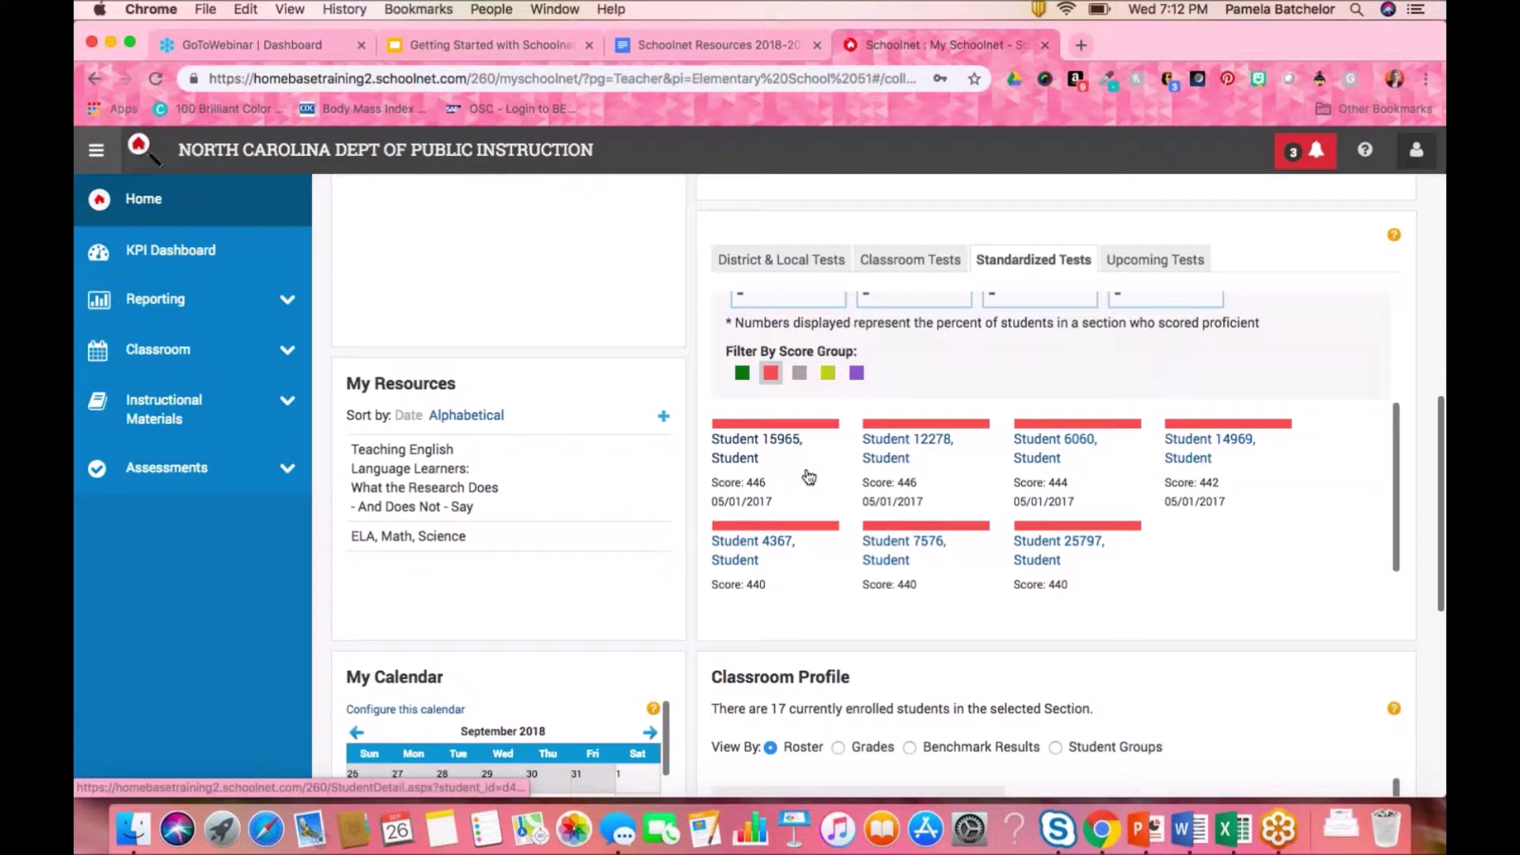
scroll(808, 476, "down", 1)
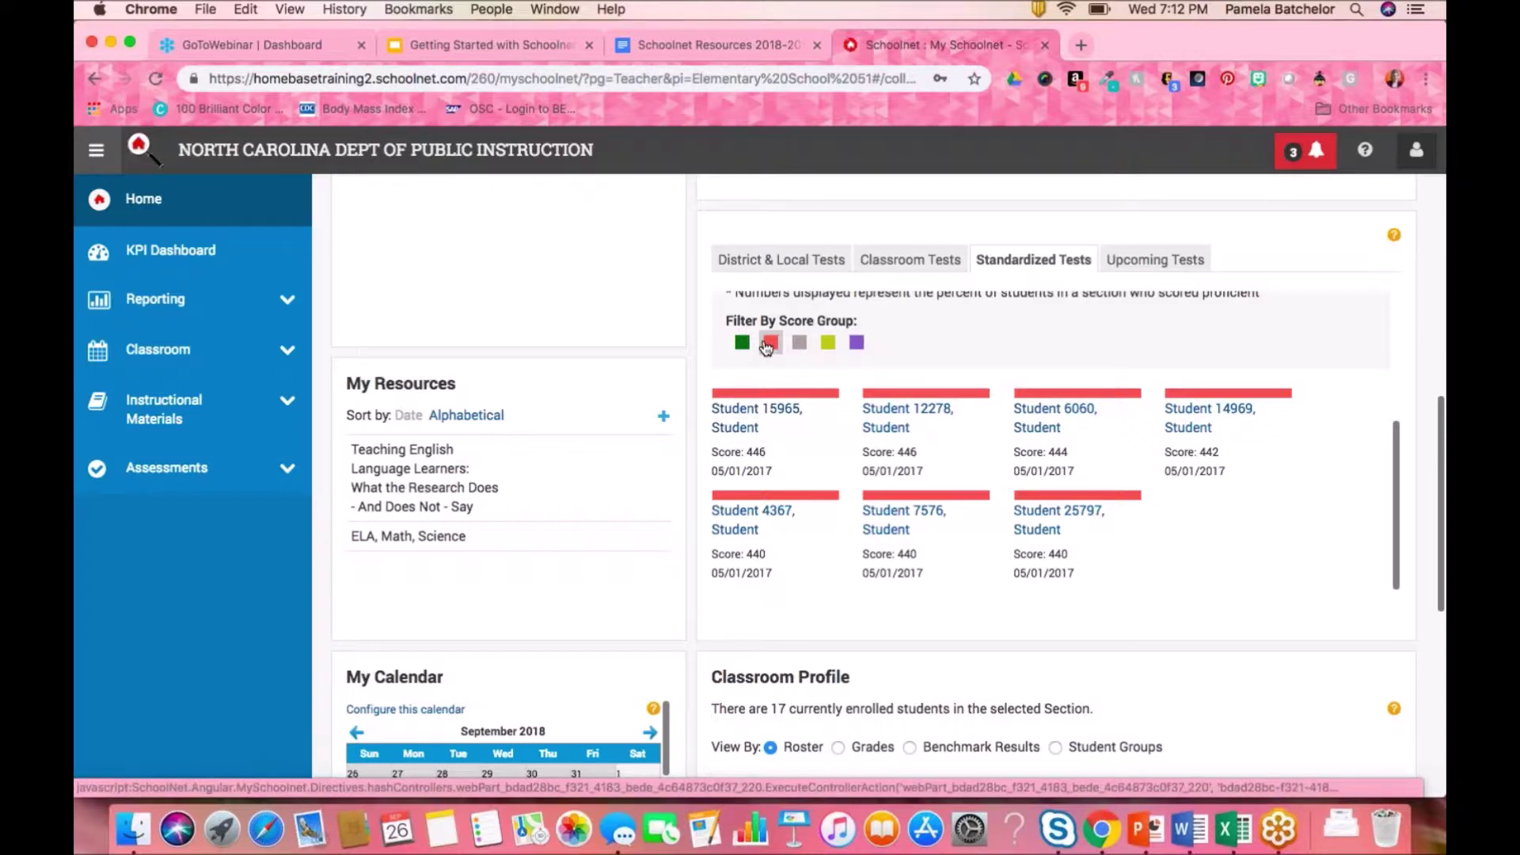
left_click(737, 431)
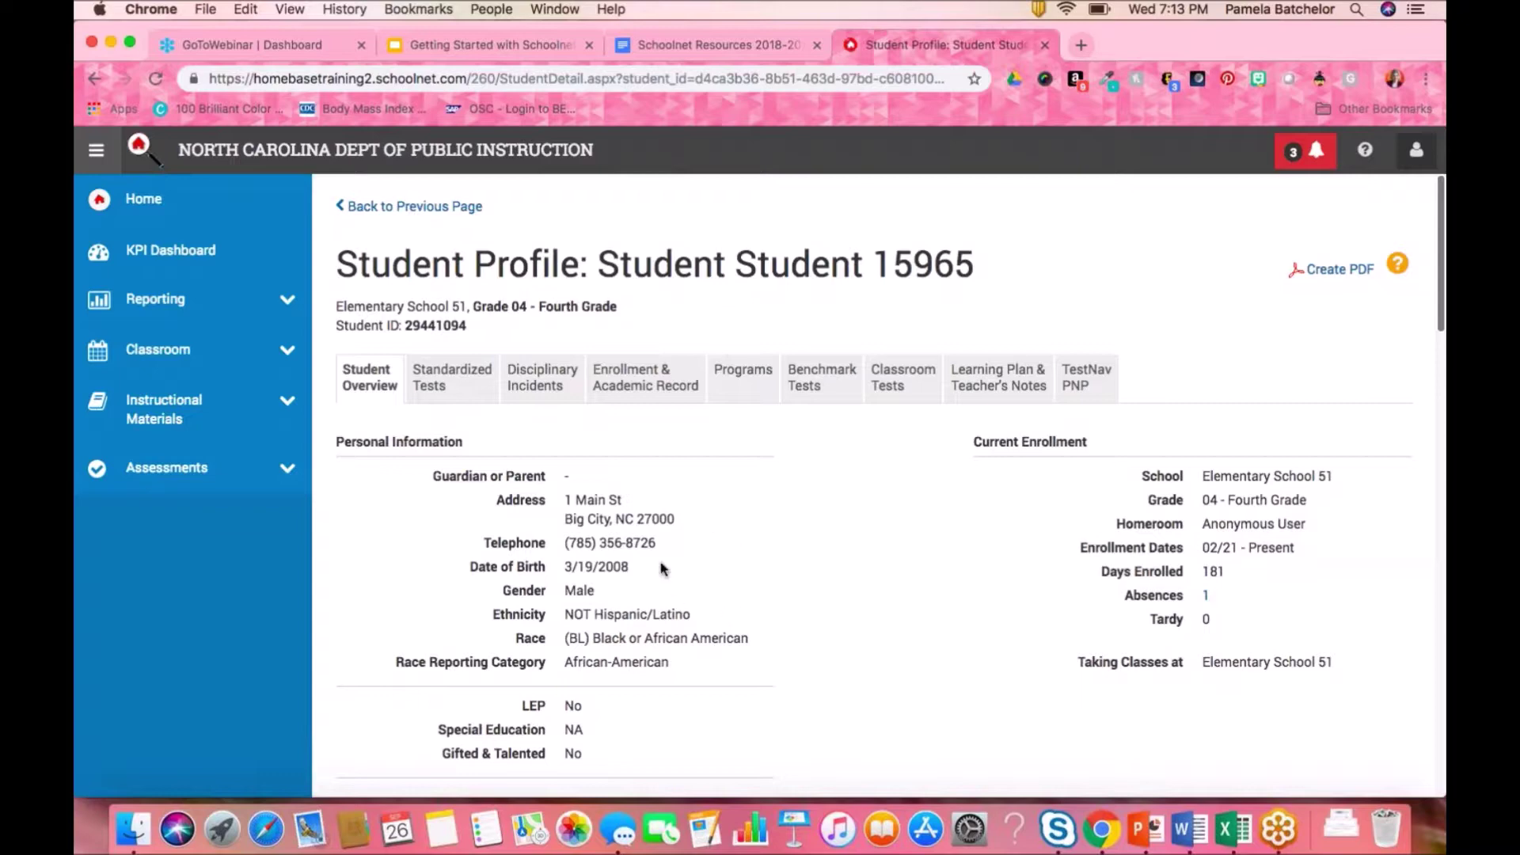
Review the student's overview, covering personal information, current enrollment, the current academic record and the district assessment performance in ELA and Mathematics
scroll(727, 559, "down", 4)
scroll(727, 559, "up", 2)
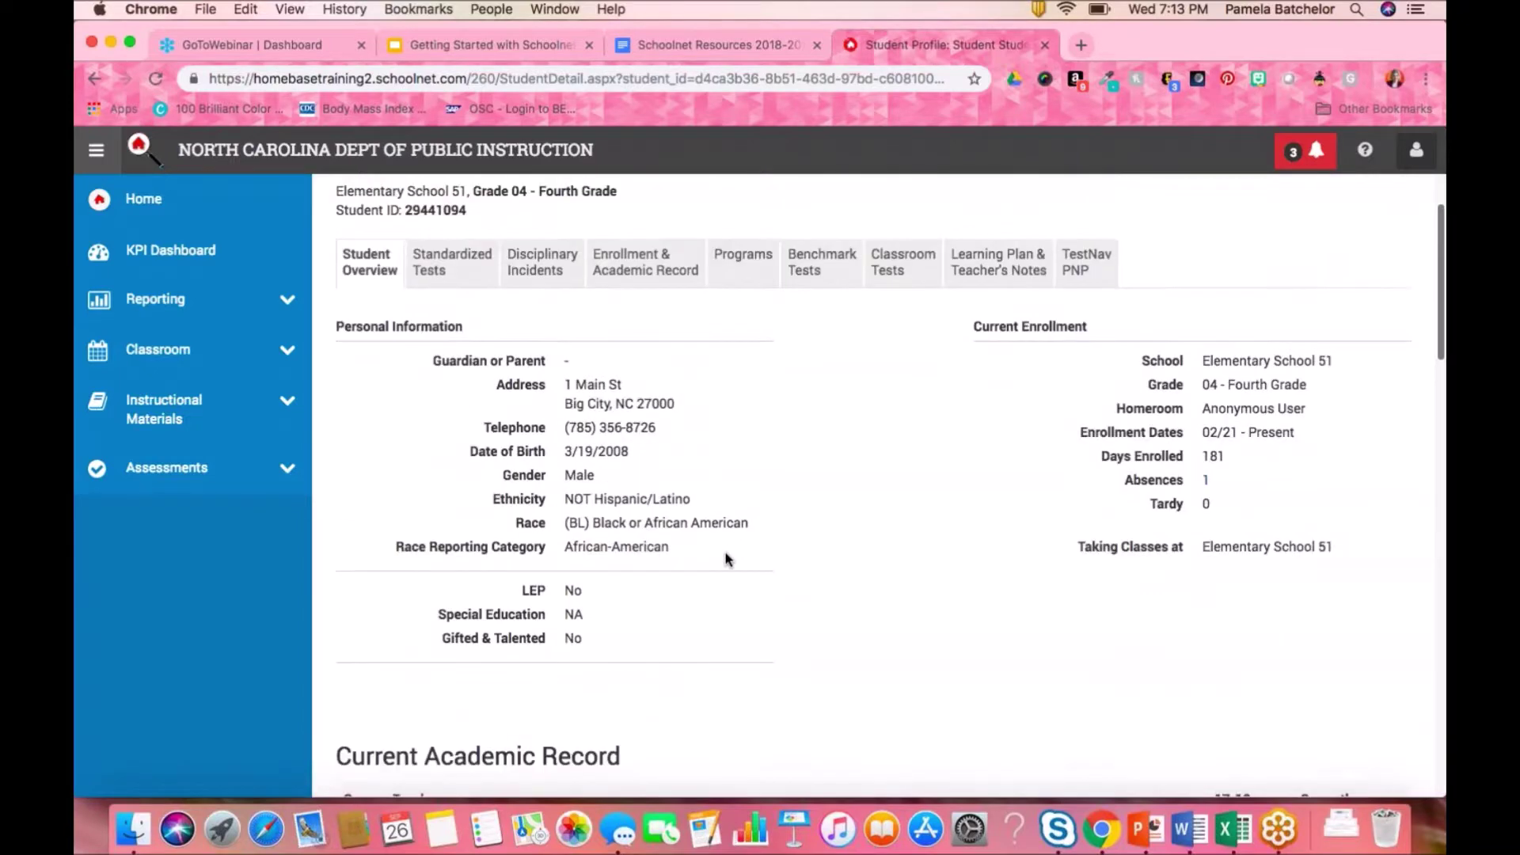
scroll(727, 559, "up", 1)
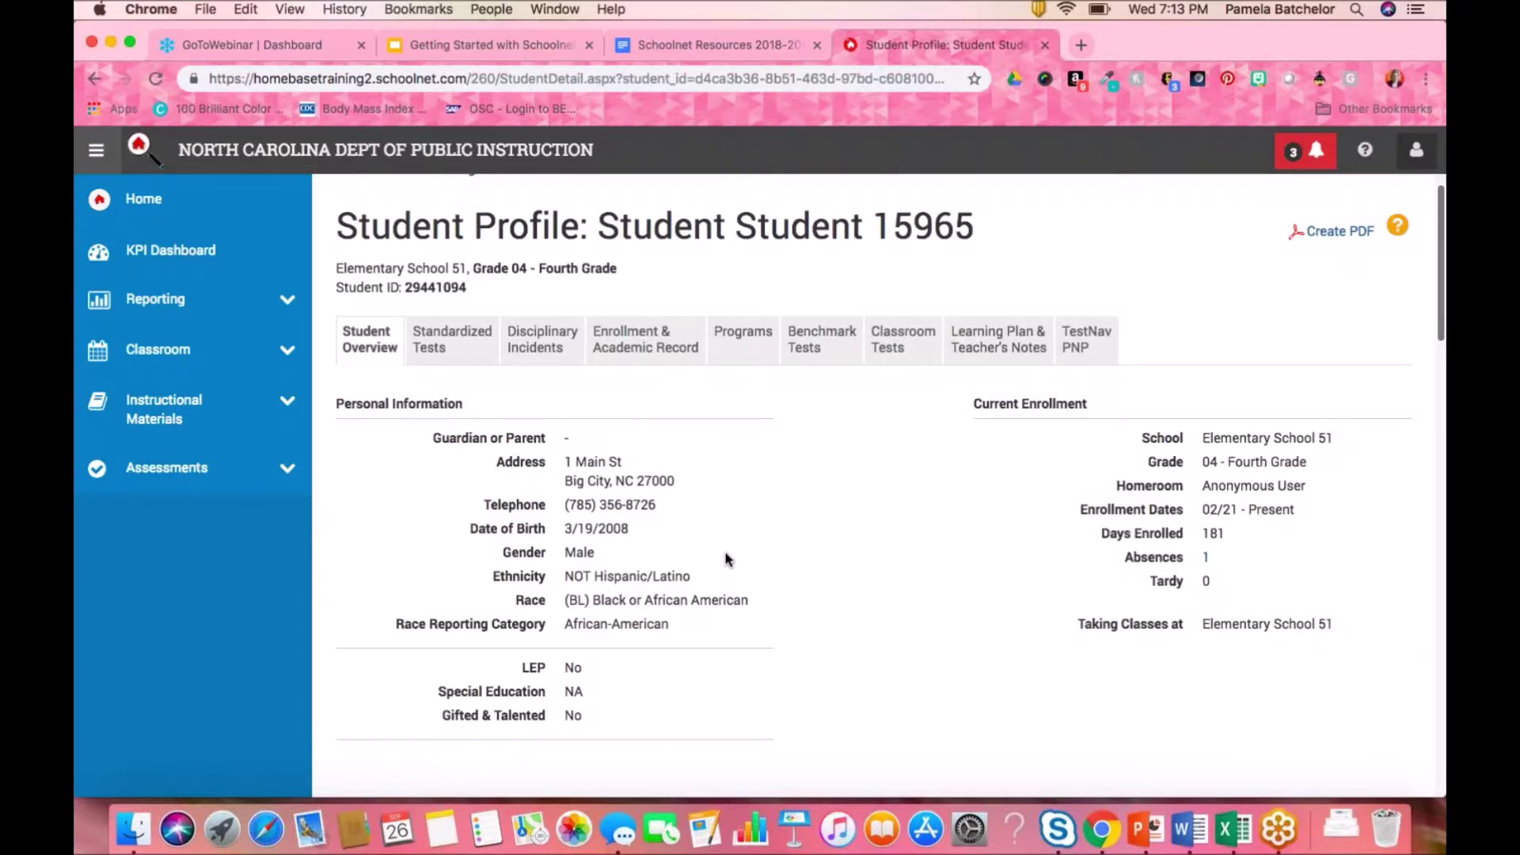
scroll(728, 559, "down", 4)
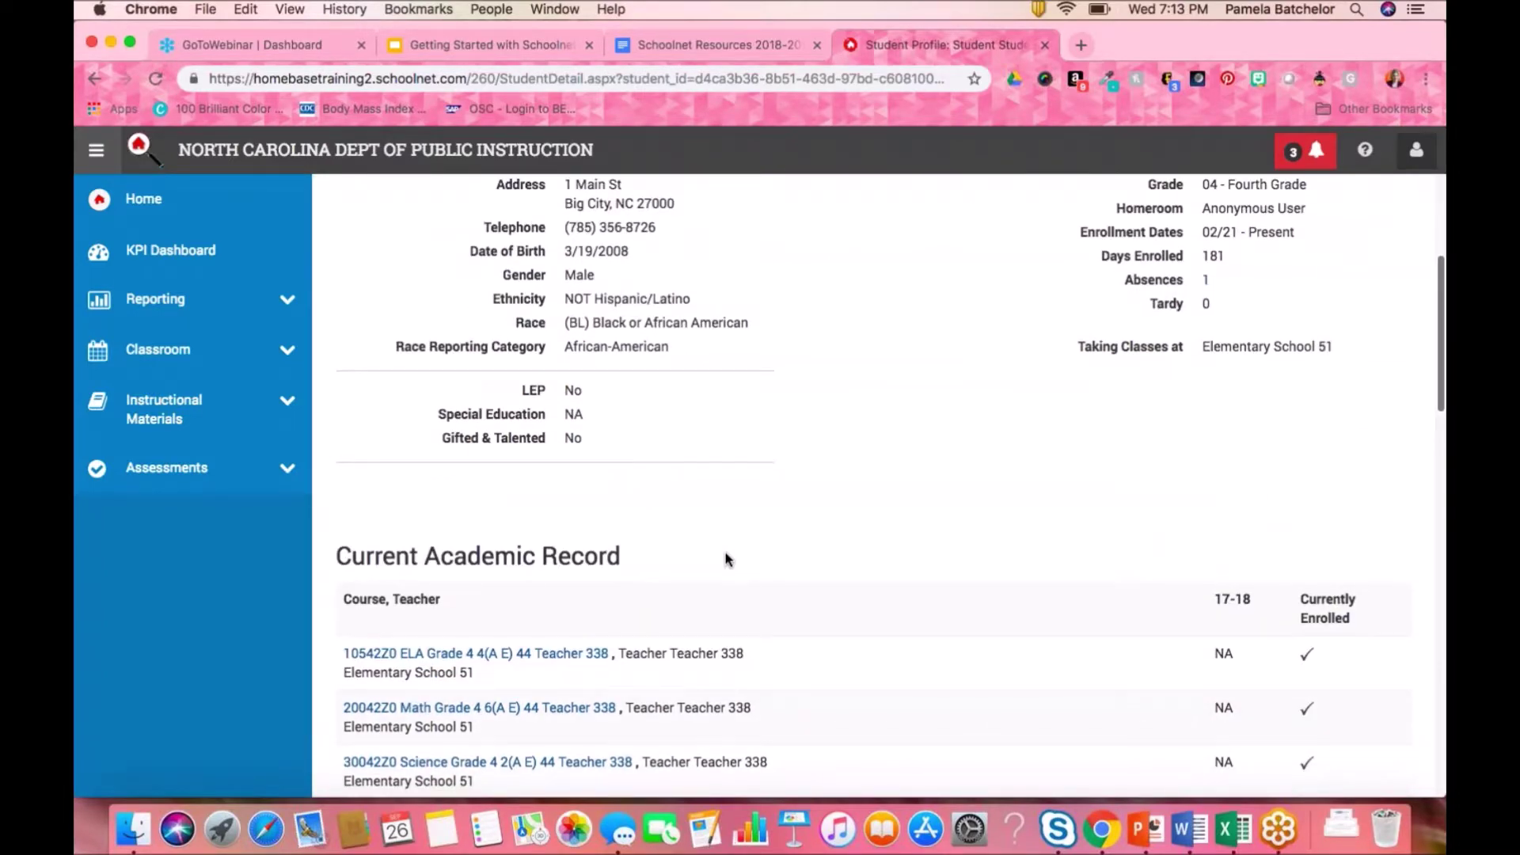
scroll(728, 559, "down", 3)
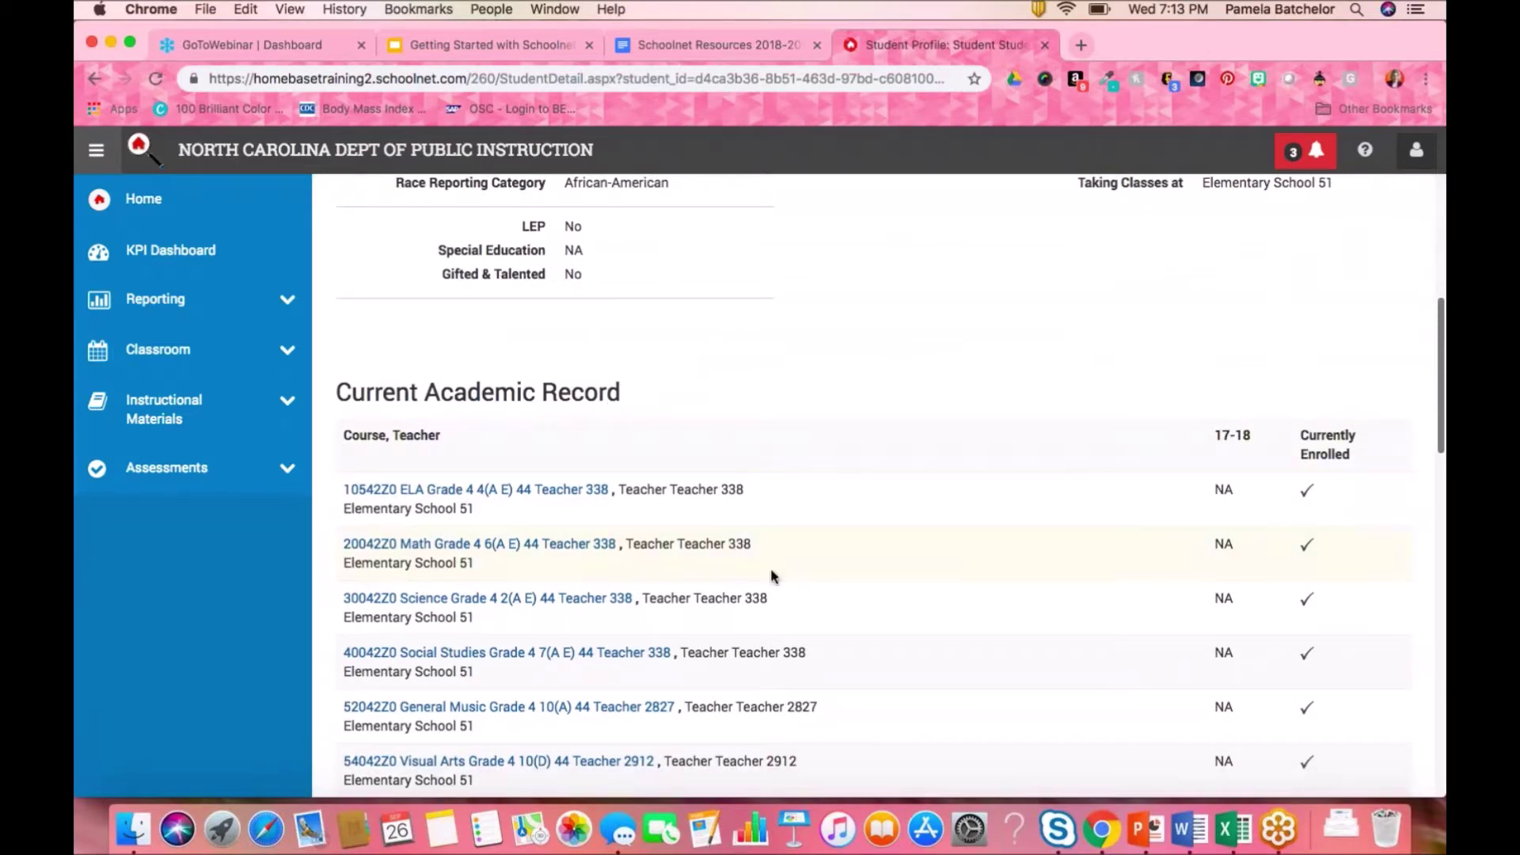
scroll(772, 571, "down", 6)
scroll(772, 575, "down", 4)
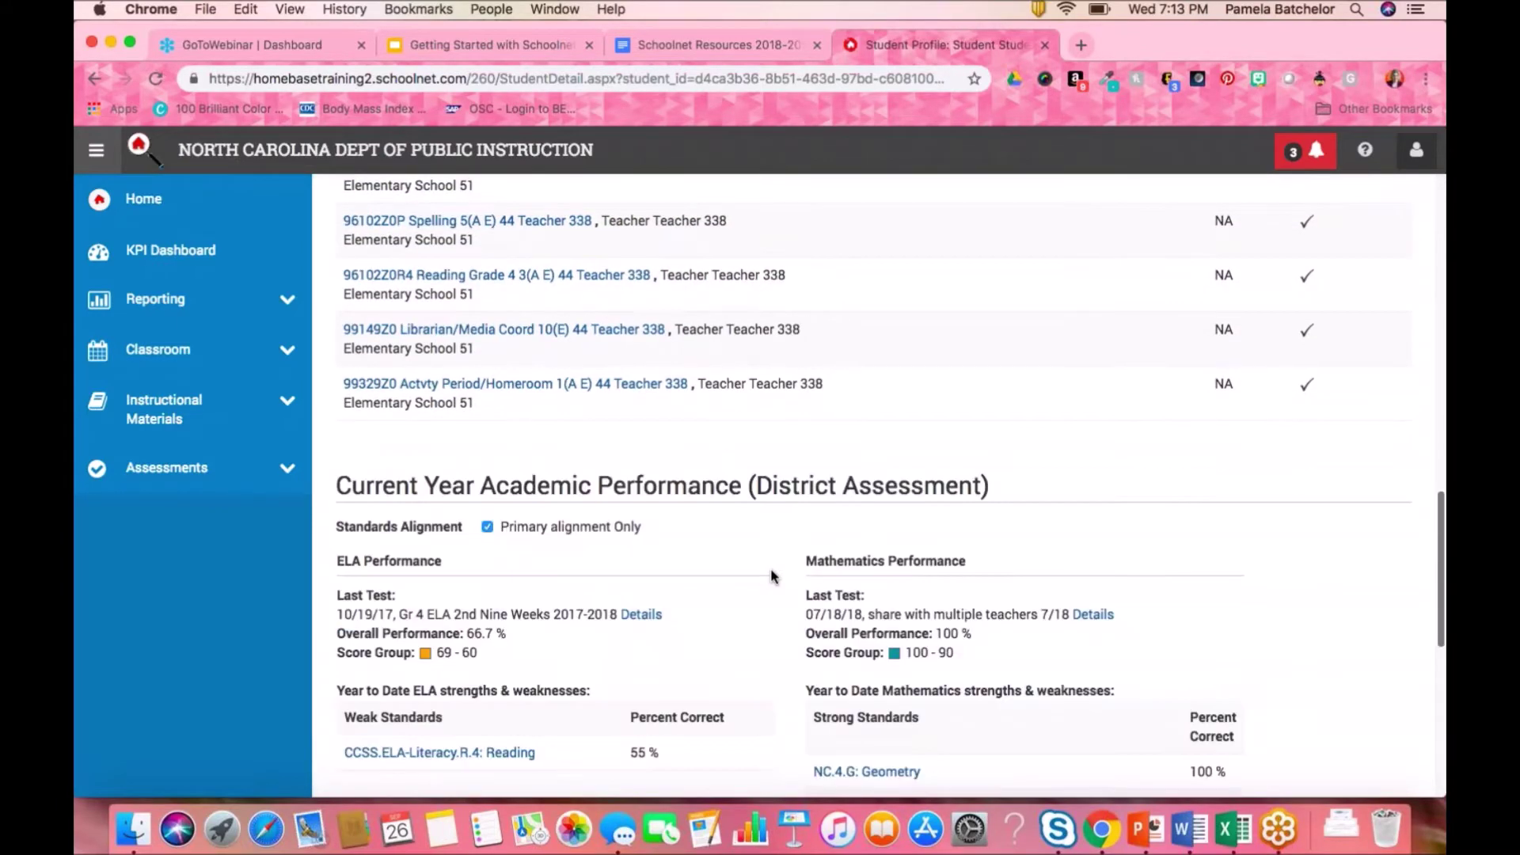
scroll(774, 575, "down", 8)
scroll(773, 576, "up", 4)
scroll(772, 575, "up", 3)
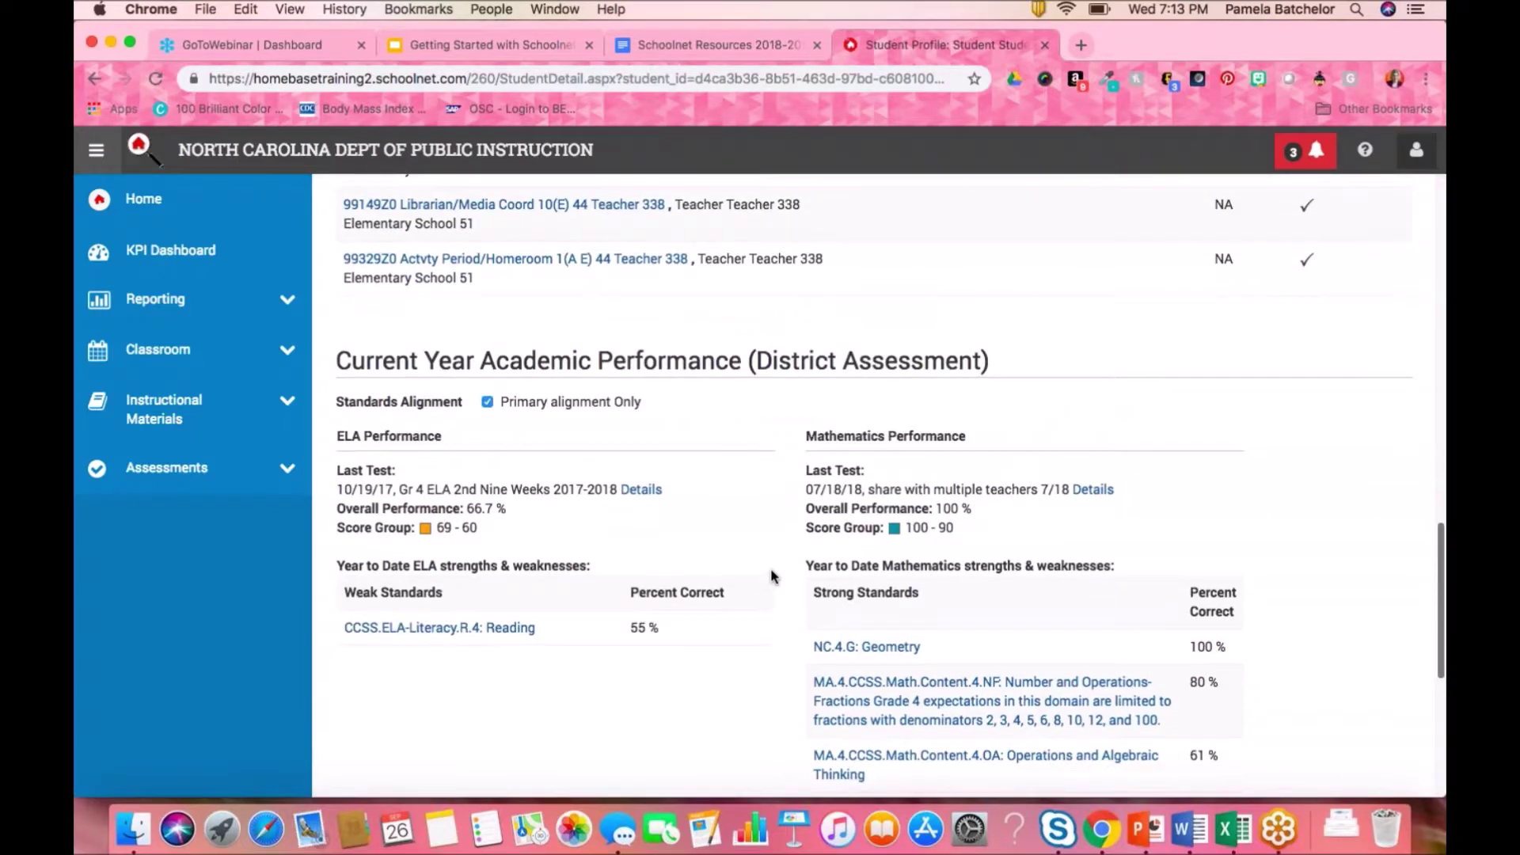
scroll(773, 576, "up", 15)
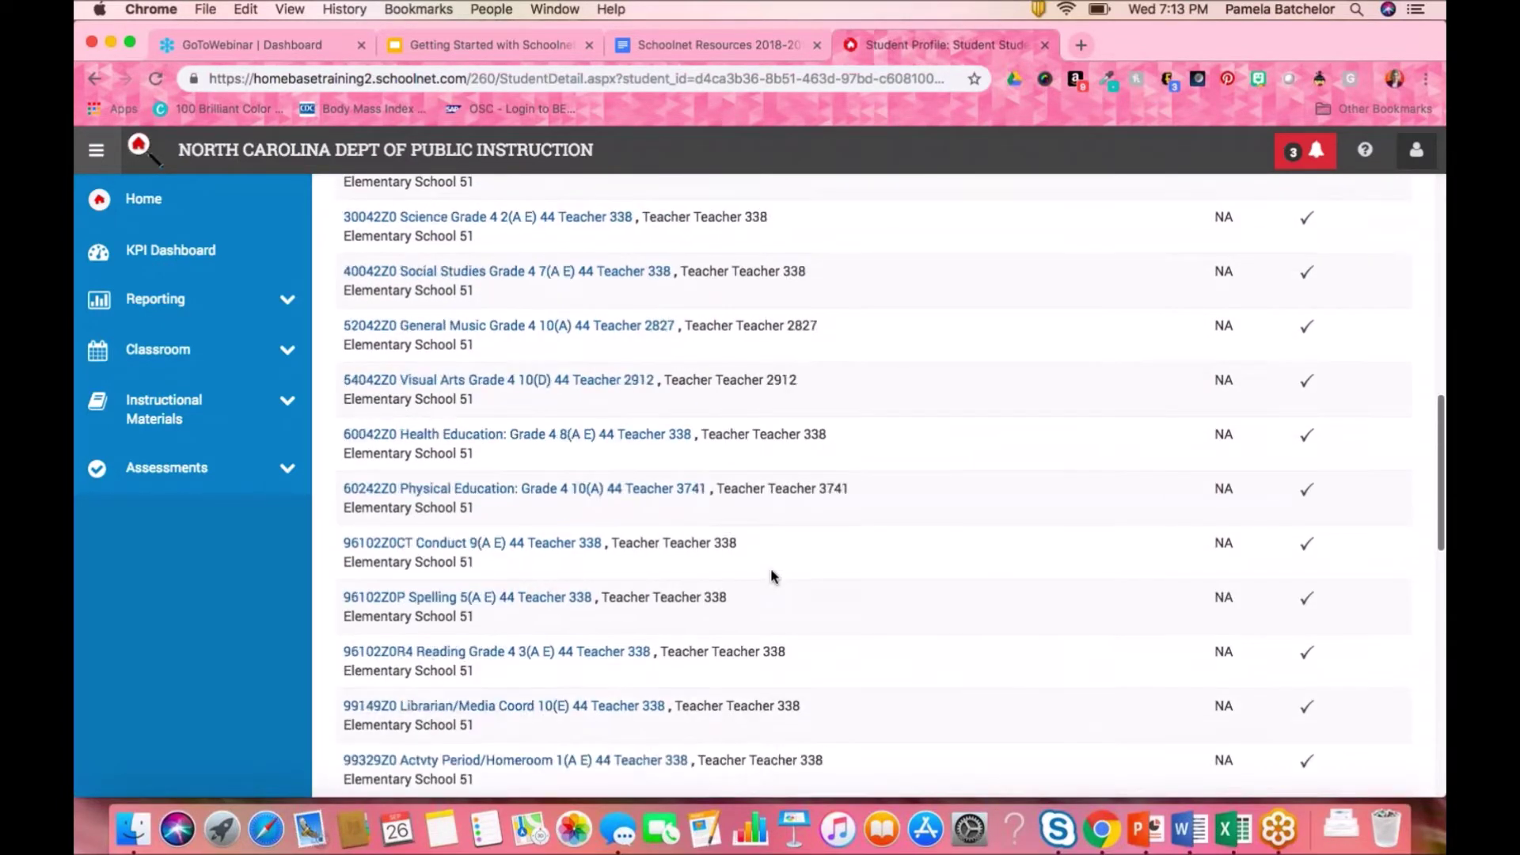
scroll(772, 576, "up", 4)
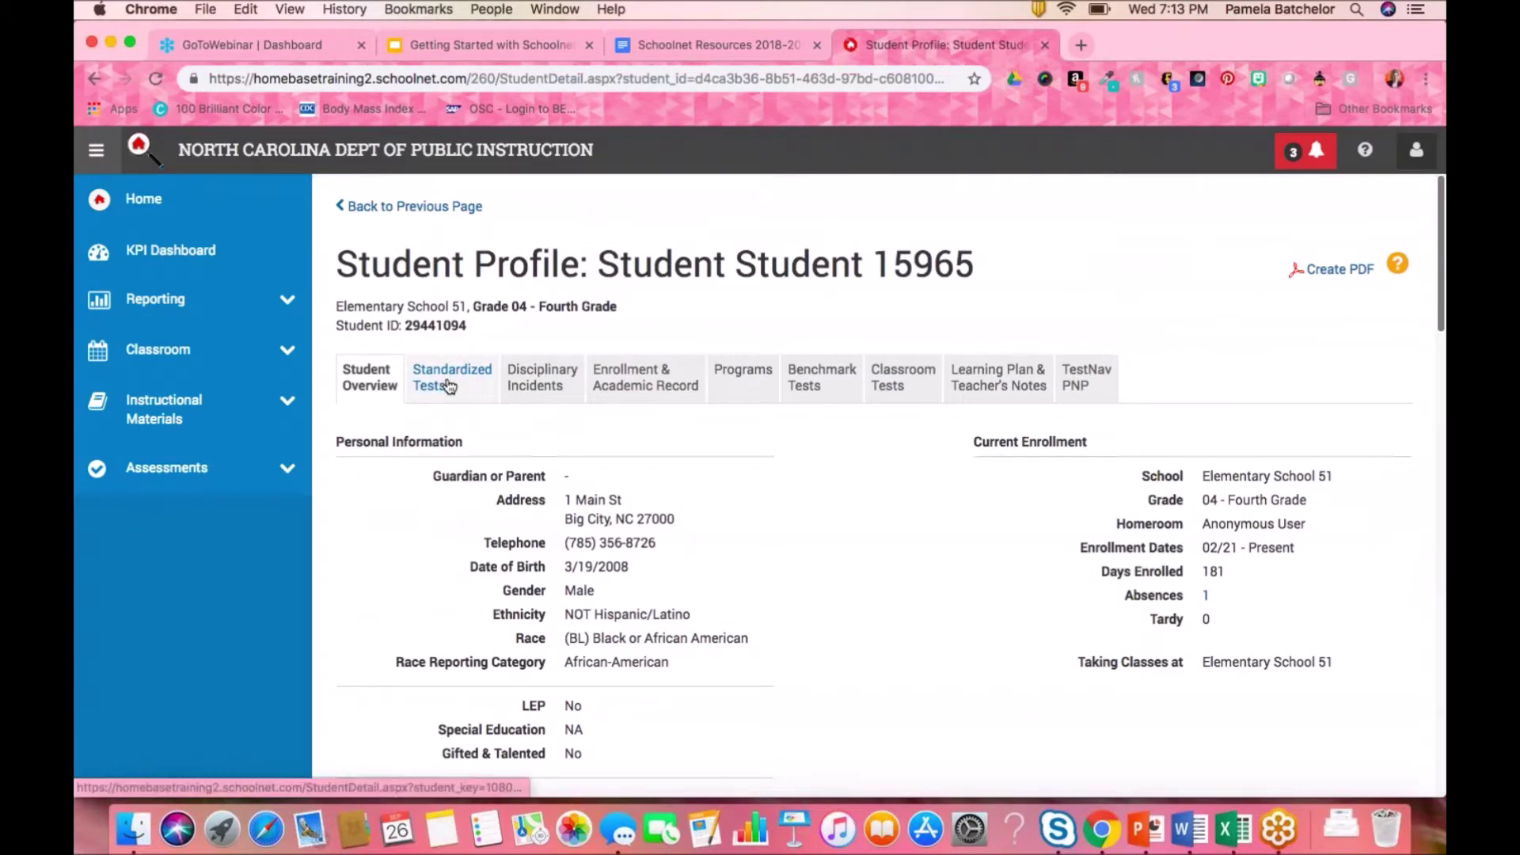
Show the student's Standardized Tests and review the DIBELS Next, Rigby TRC, End of Grade and Beginning of Grade results
left_click(449, 386)
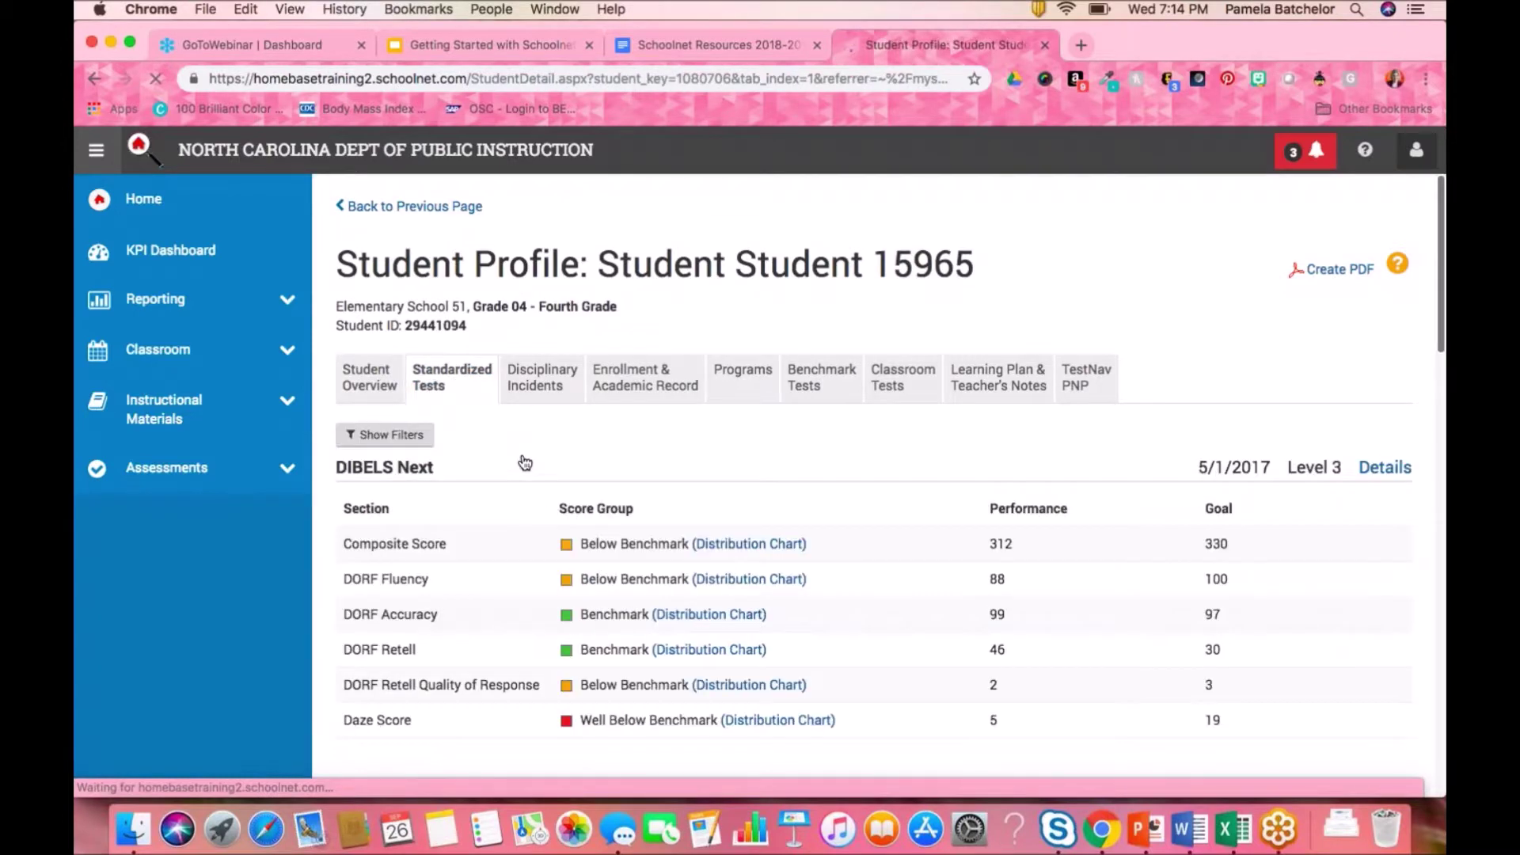
scroll(531, 466, "down", 5)
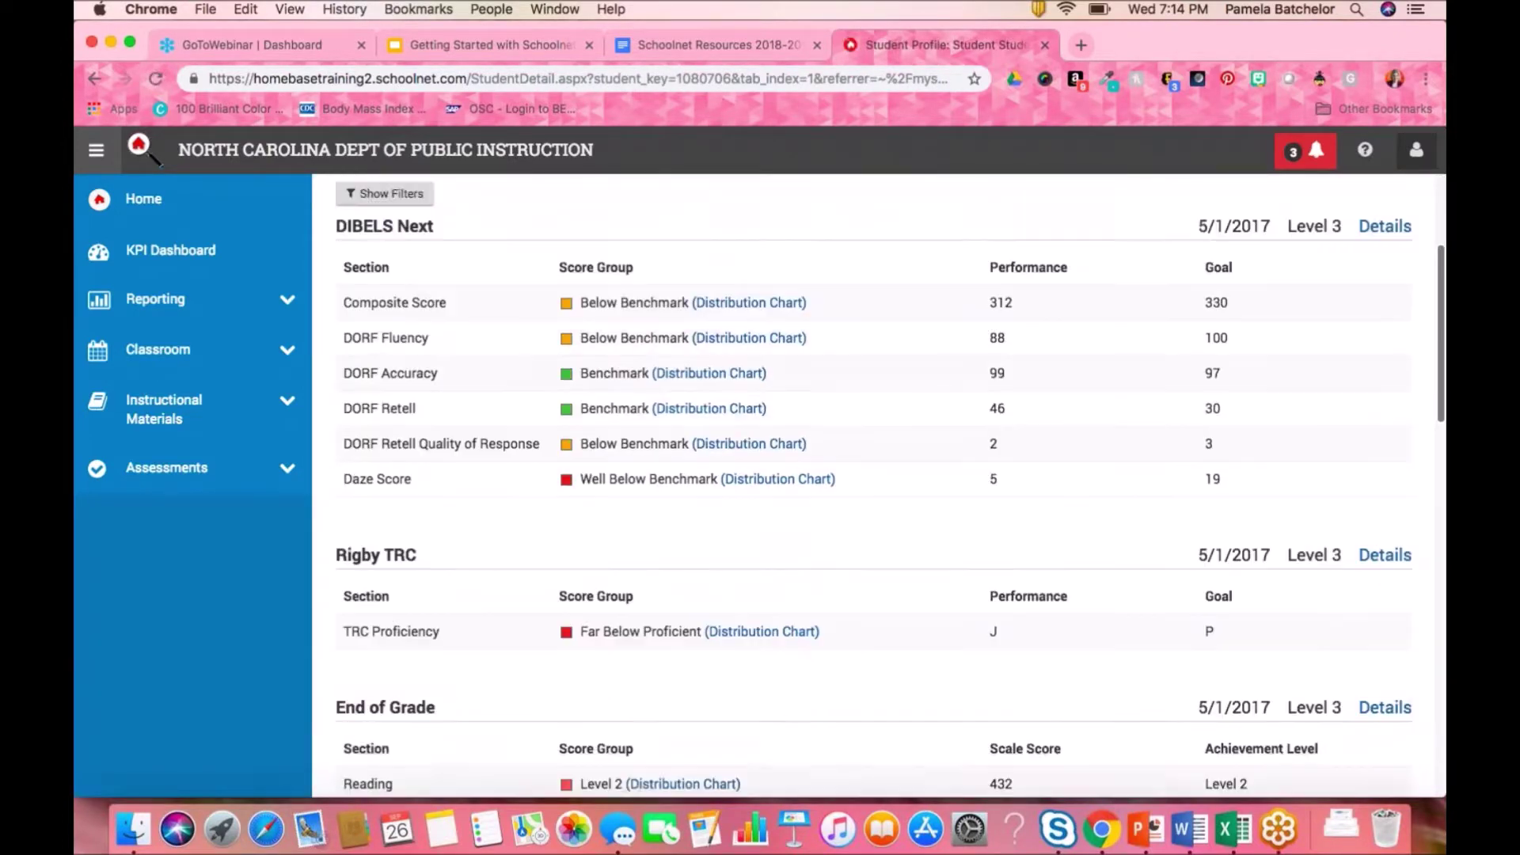
scroll(879, 484, "down", 12)
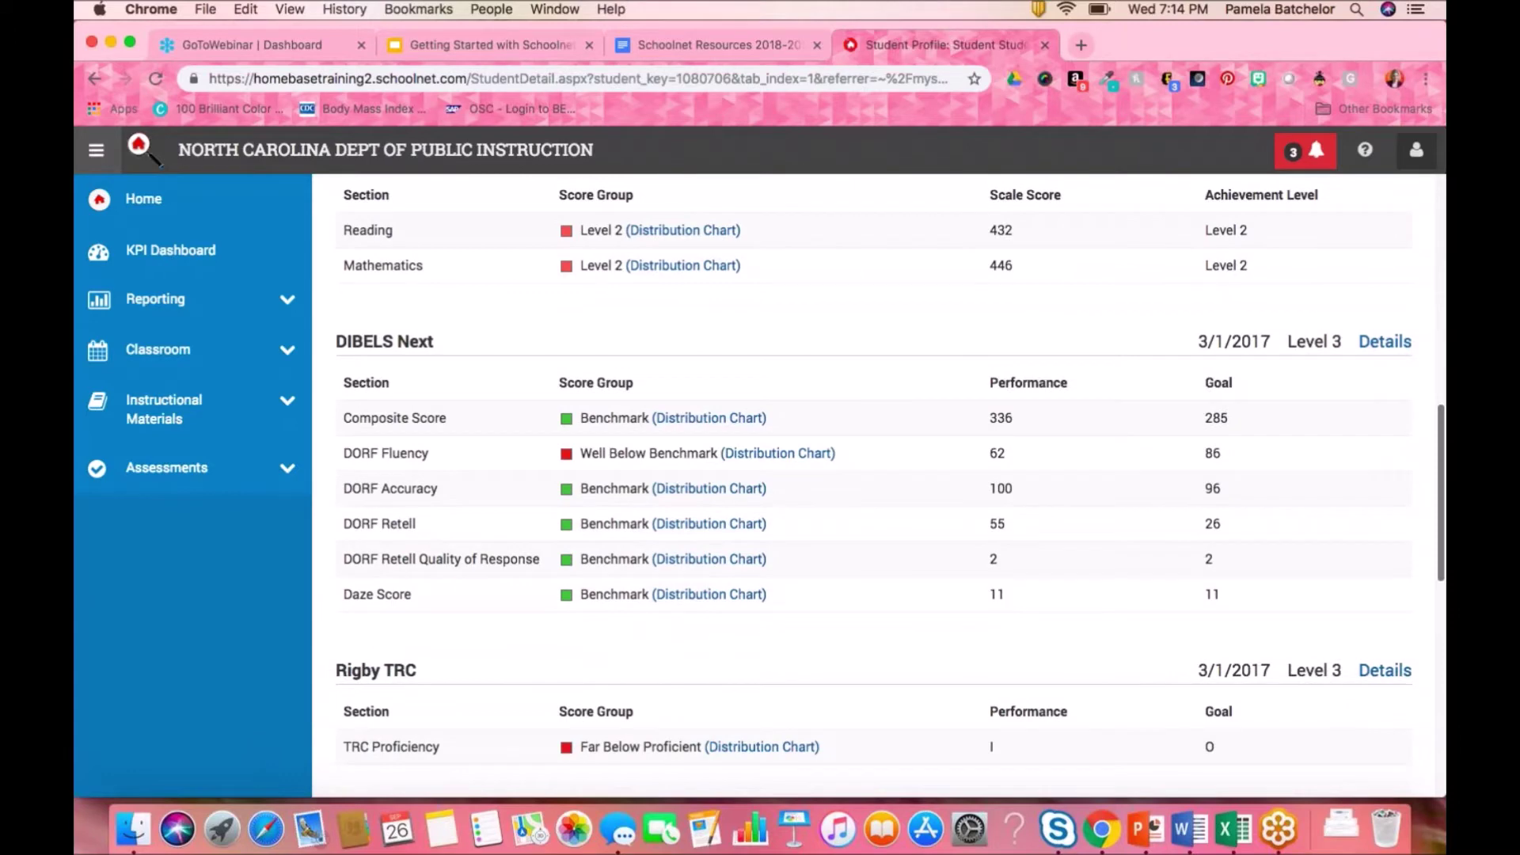
scroll(879, 484, "down", 6)
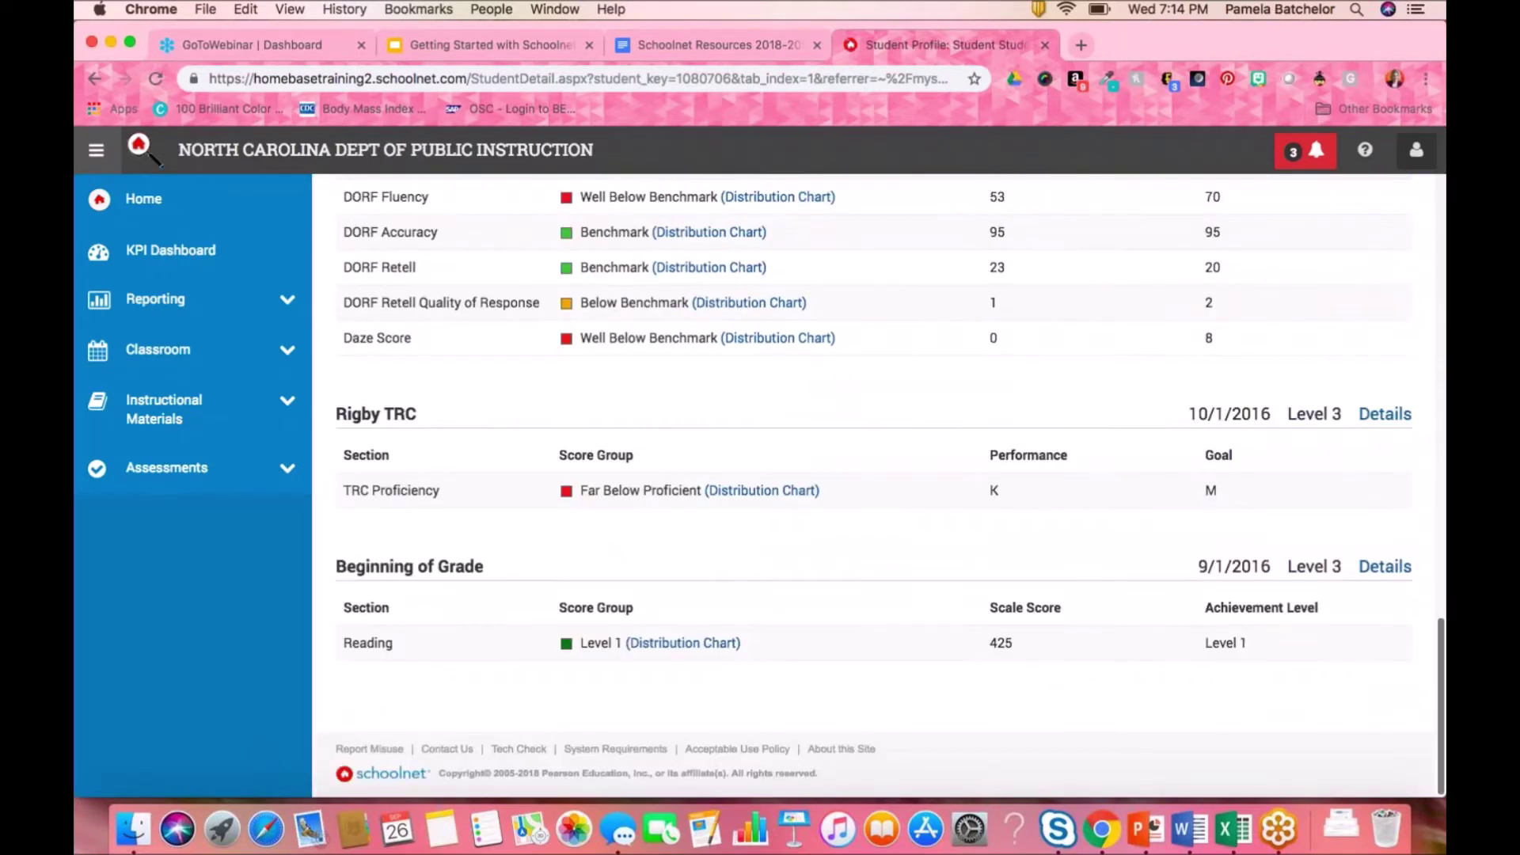
scroll(879, 607, "up", 5)
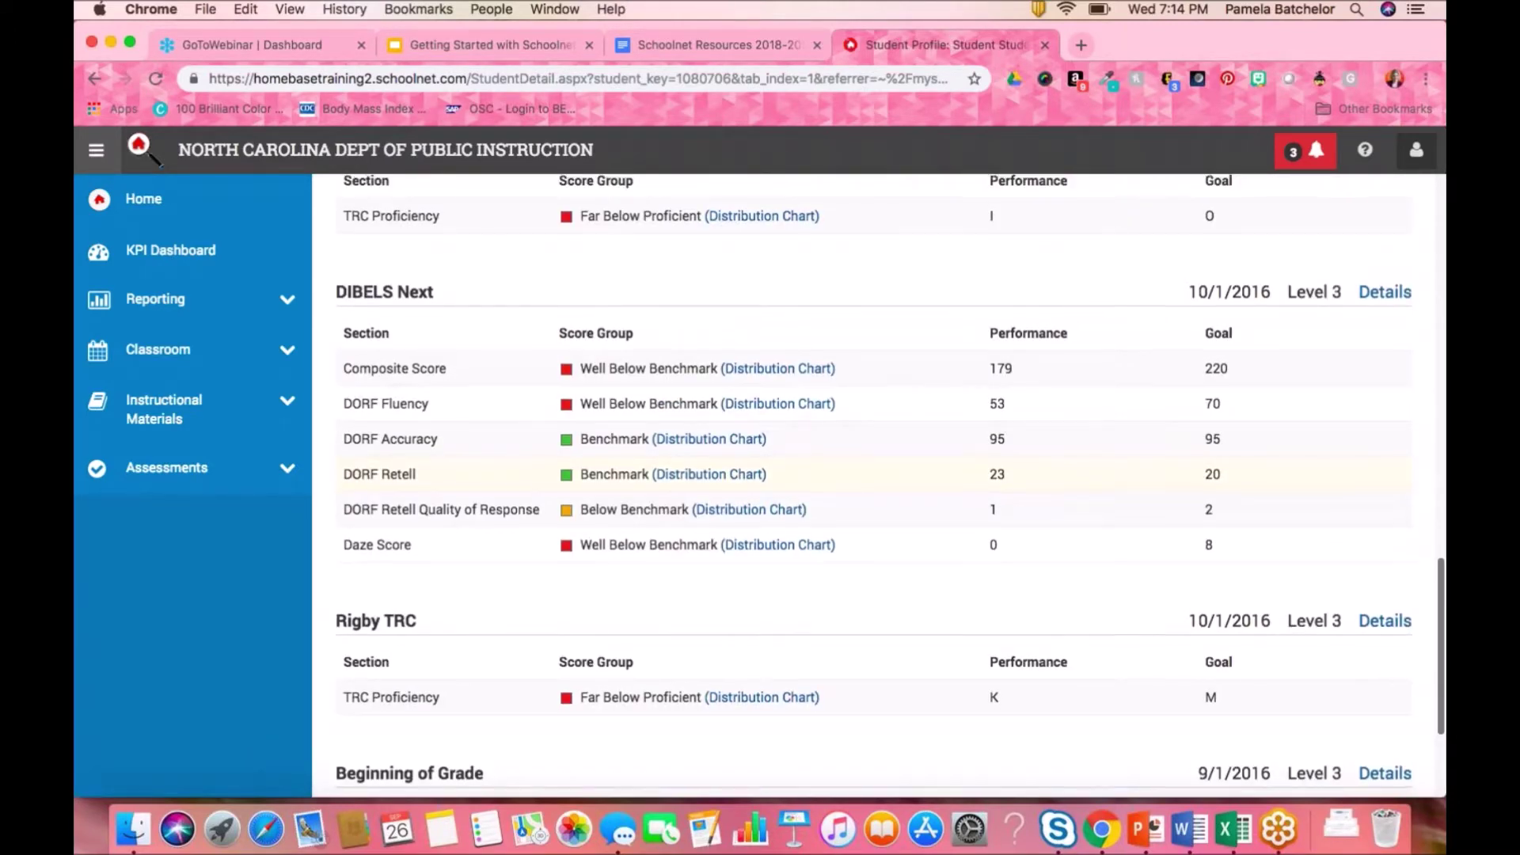
scroll(879, 485, "down", 6)
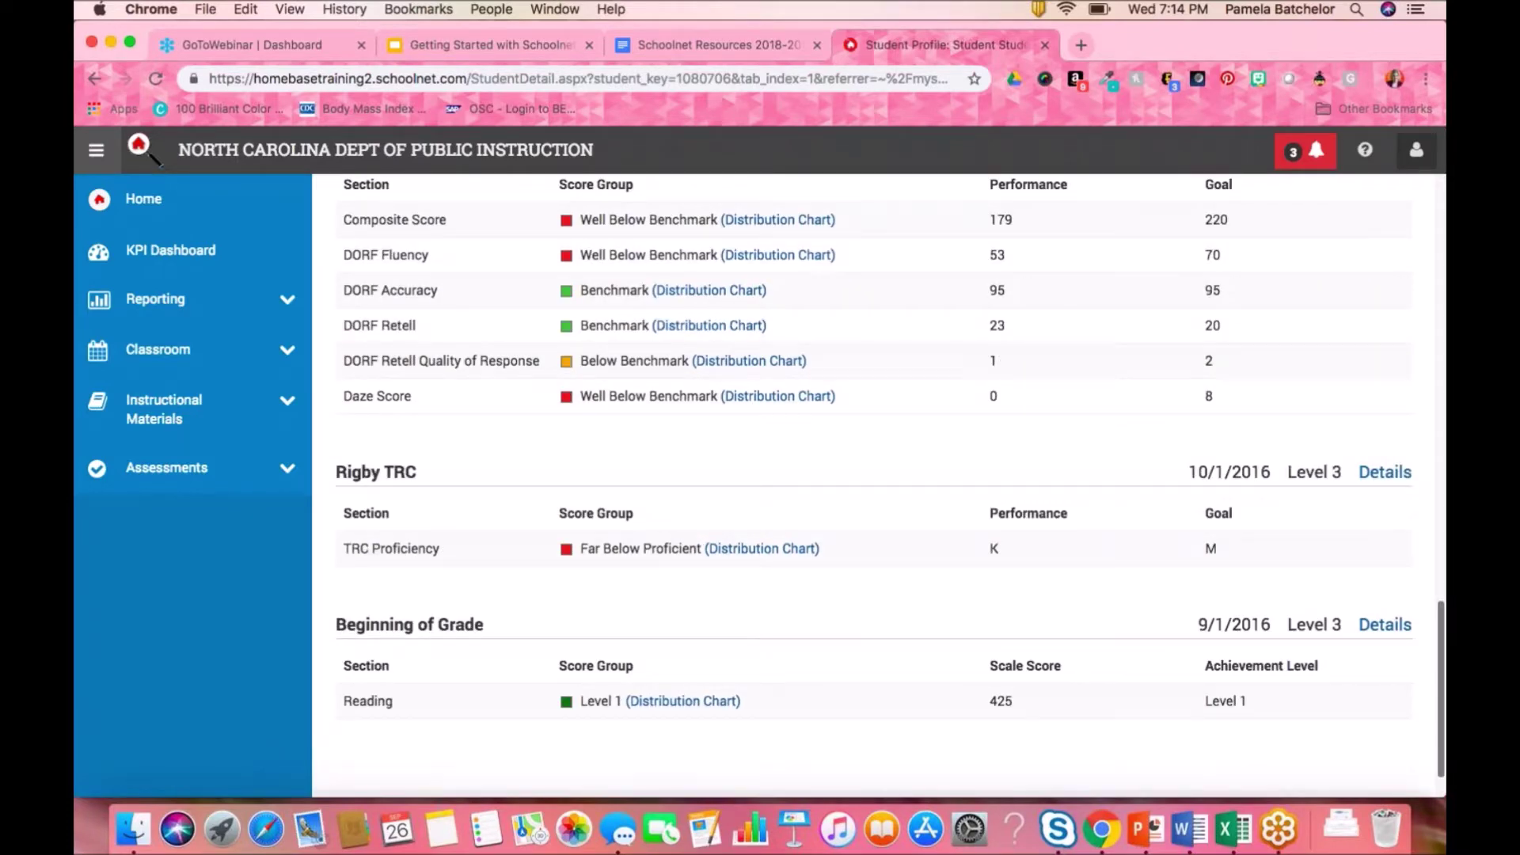
scroll(879, 545, "up", 4)
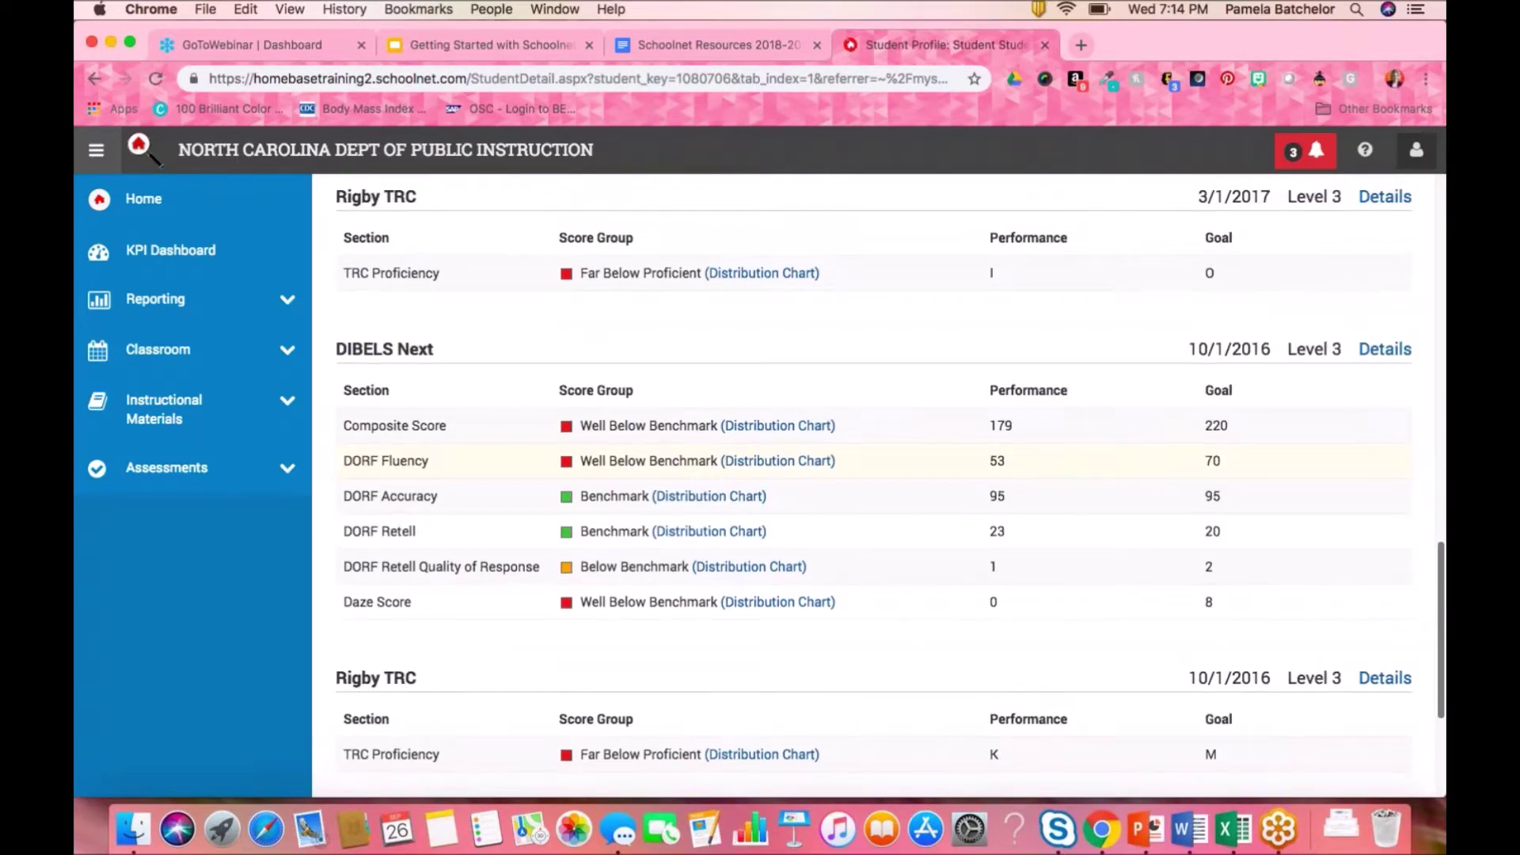
scroll(874, 486, "up", 4)
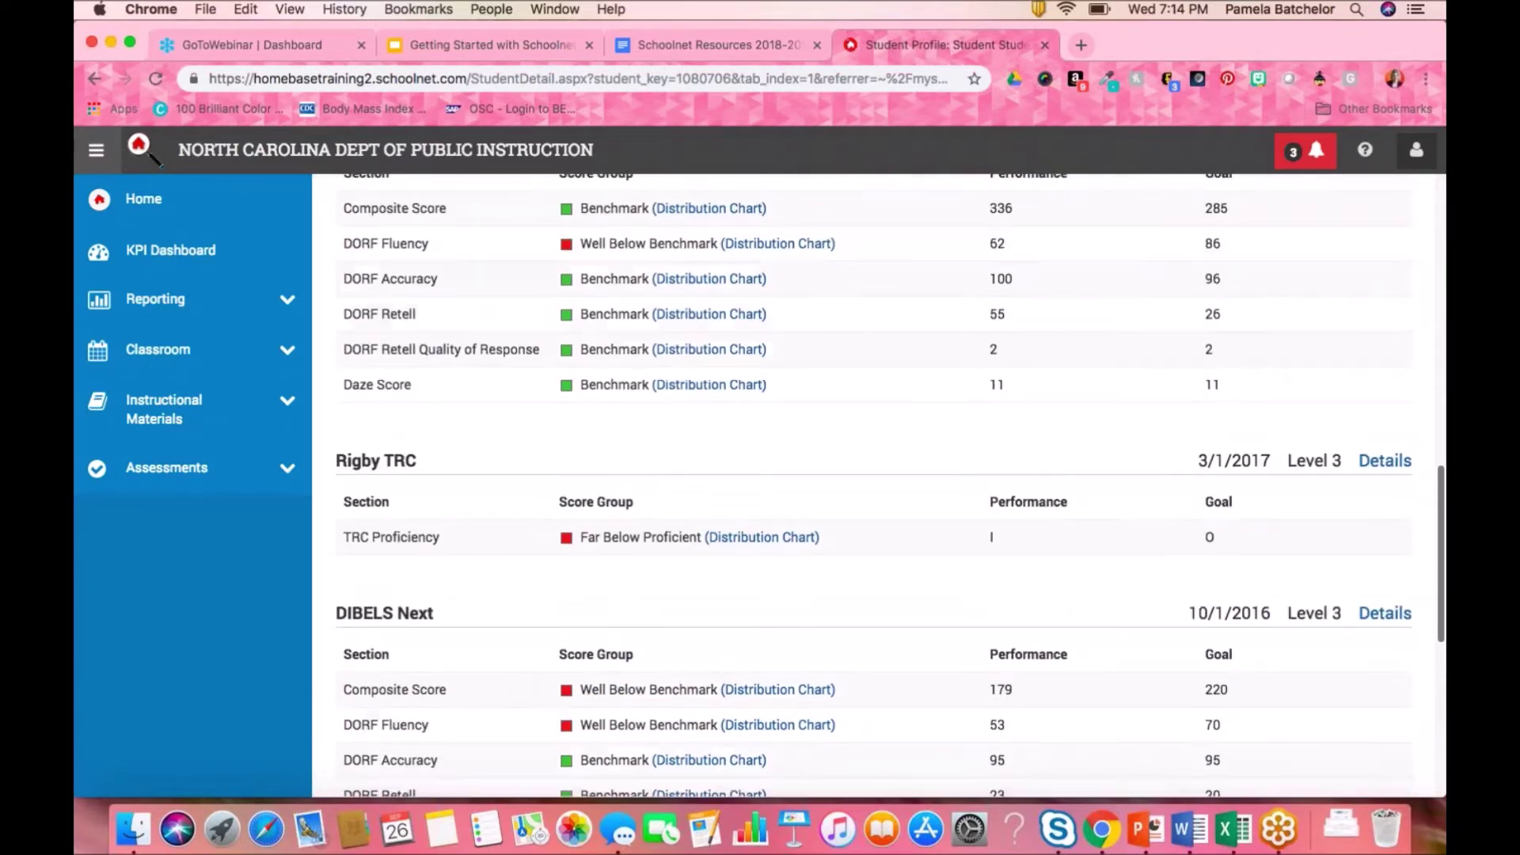
scroll(879, 485, "up", 5)
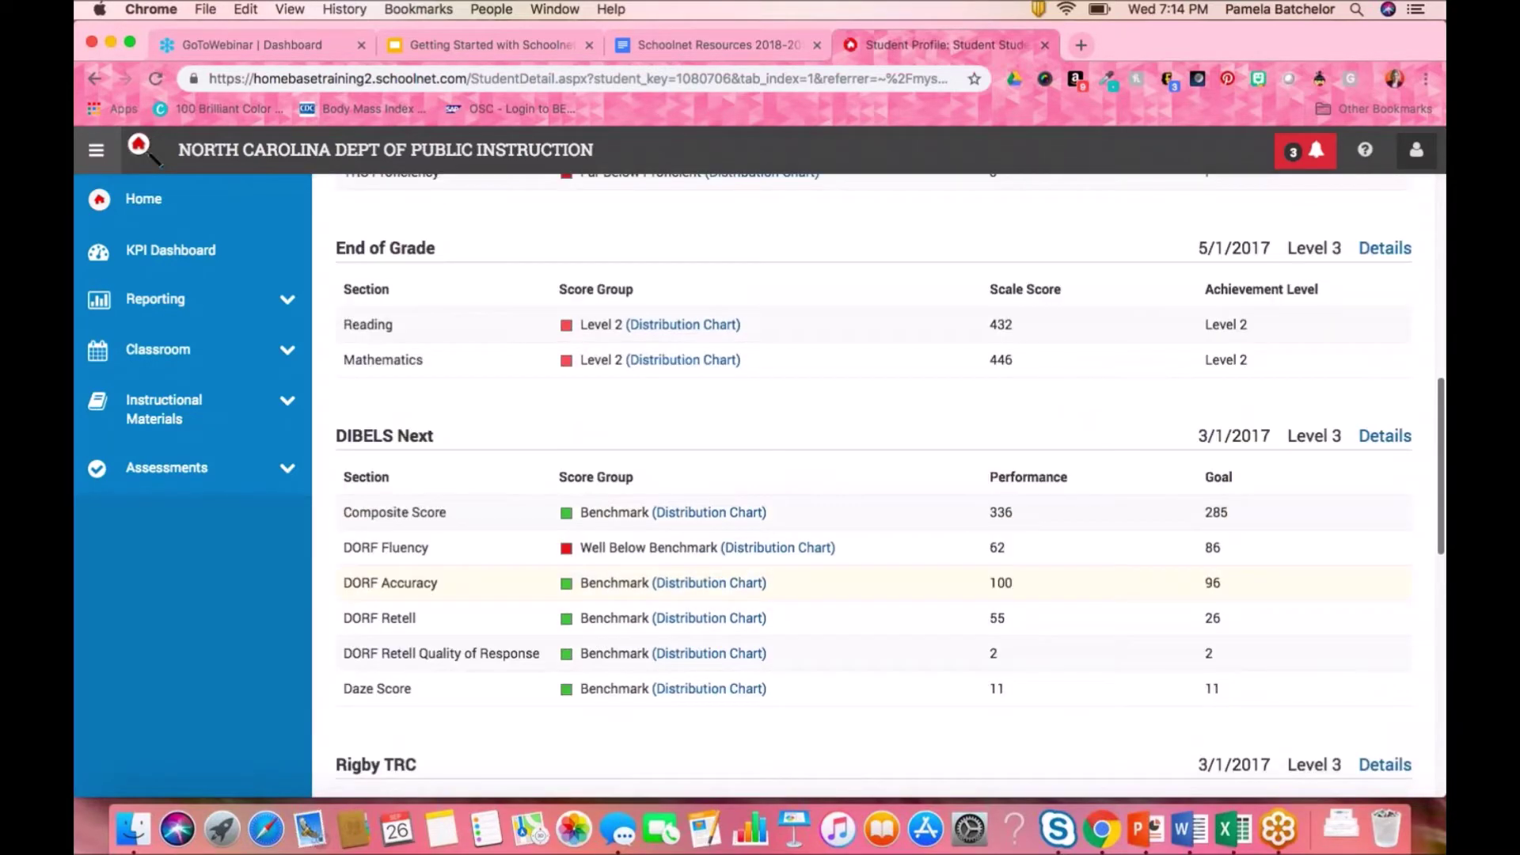
scroll(879, 485, "up", 4)
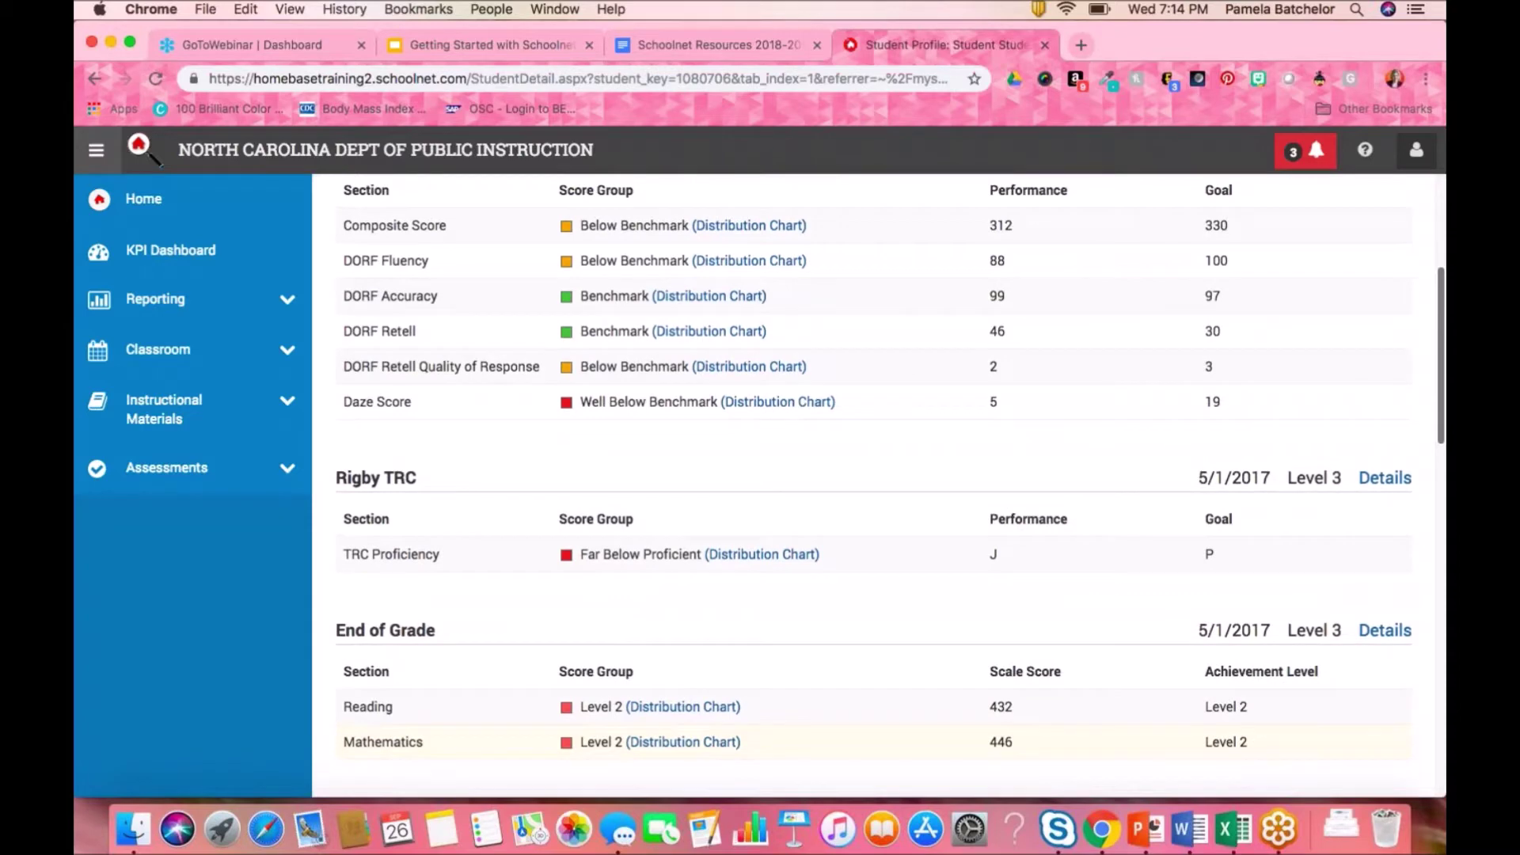
scroll(879, 485, "up", 4)
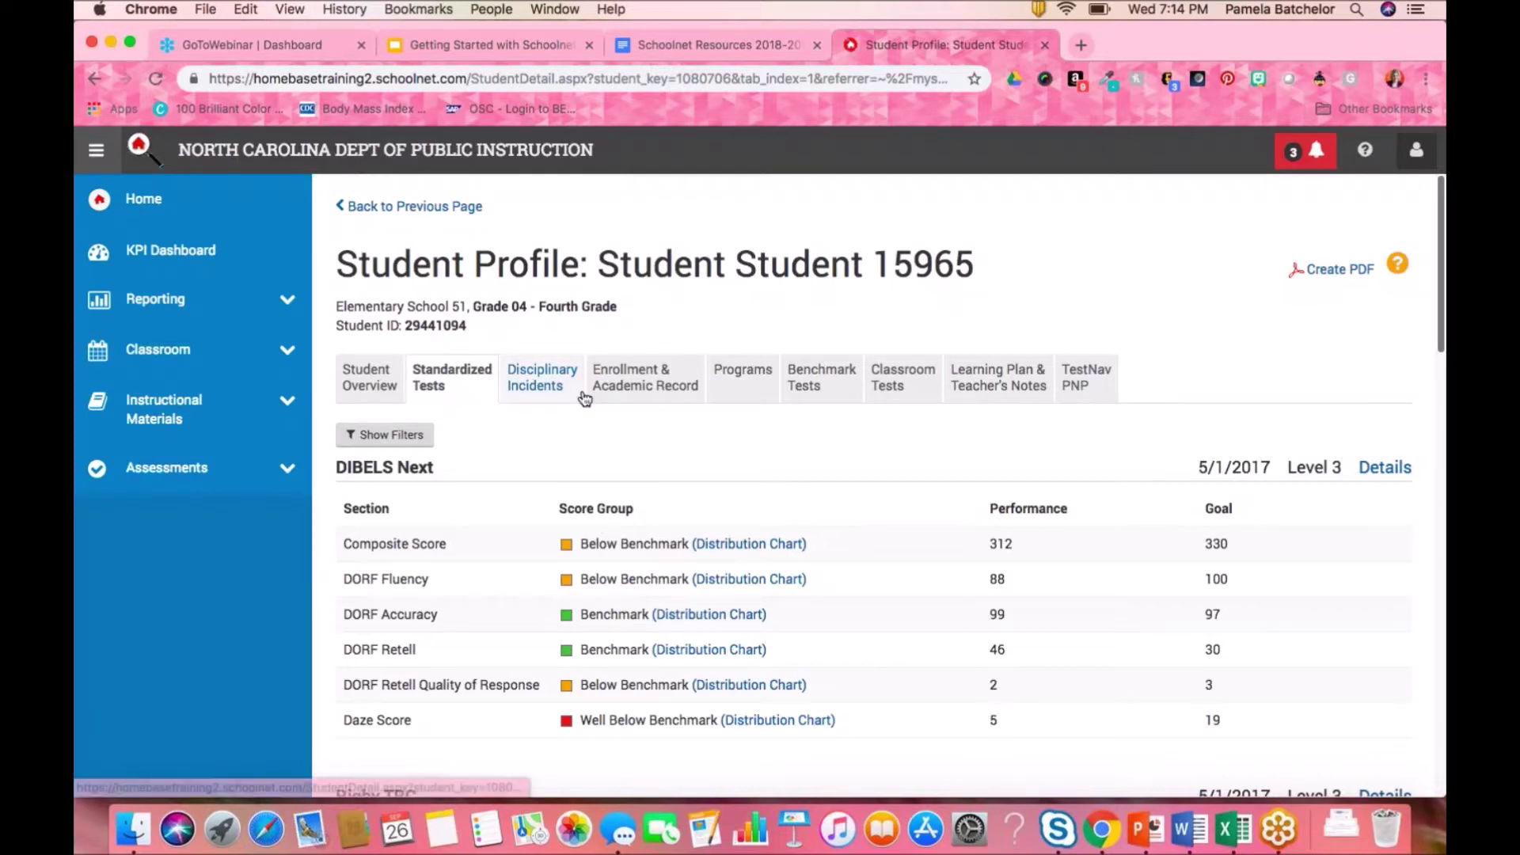
Show the student's Enrollment & Academic Record and review the schools, enrollment dates, absences and withdrawal codes for each school year
left_click(637, 391)
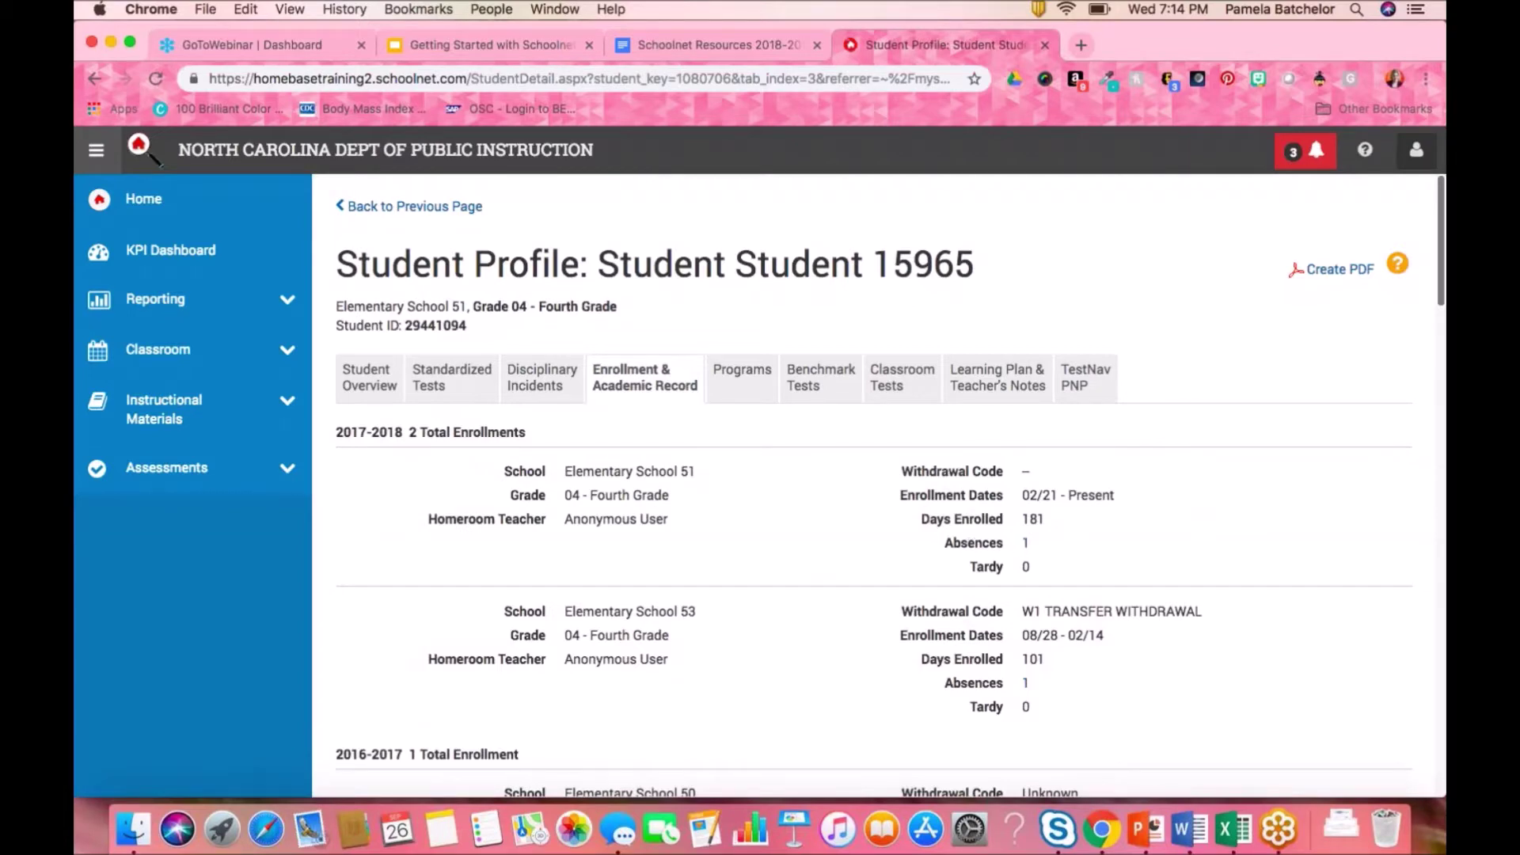
scroll(888, 564, "down", 5)
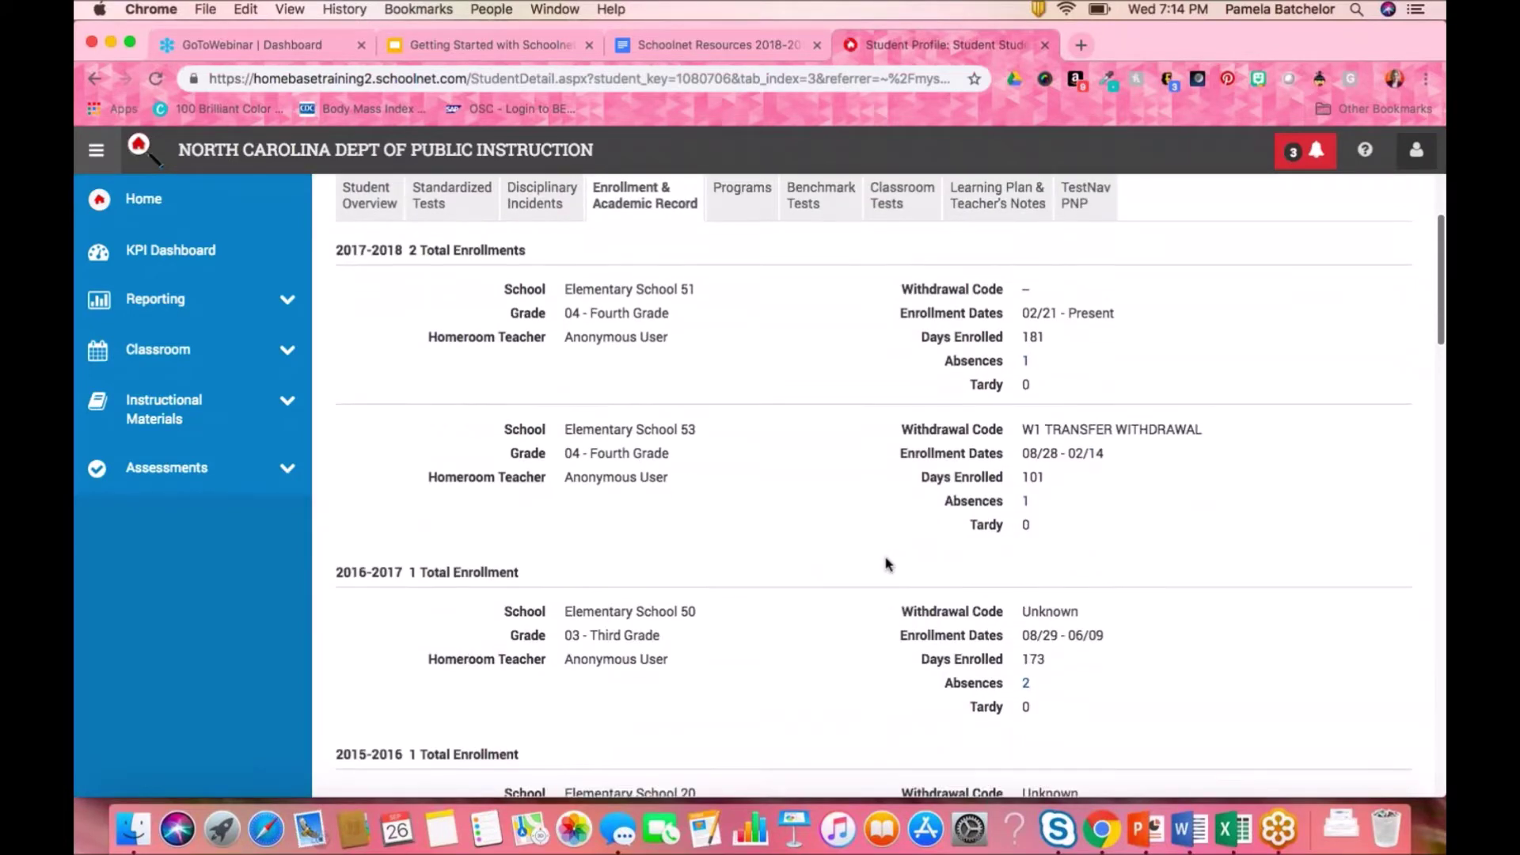
scroll(888, 564, "down", 5)
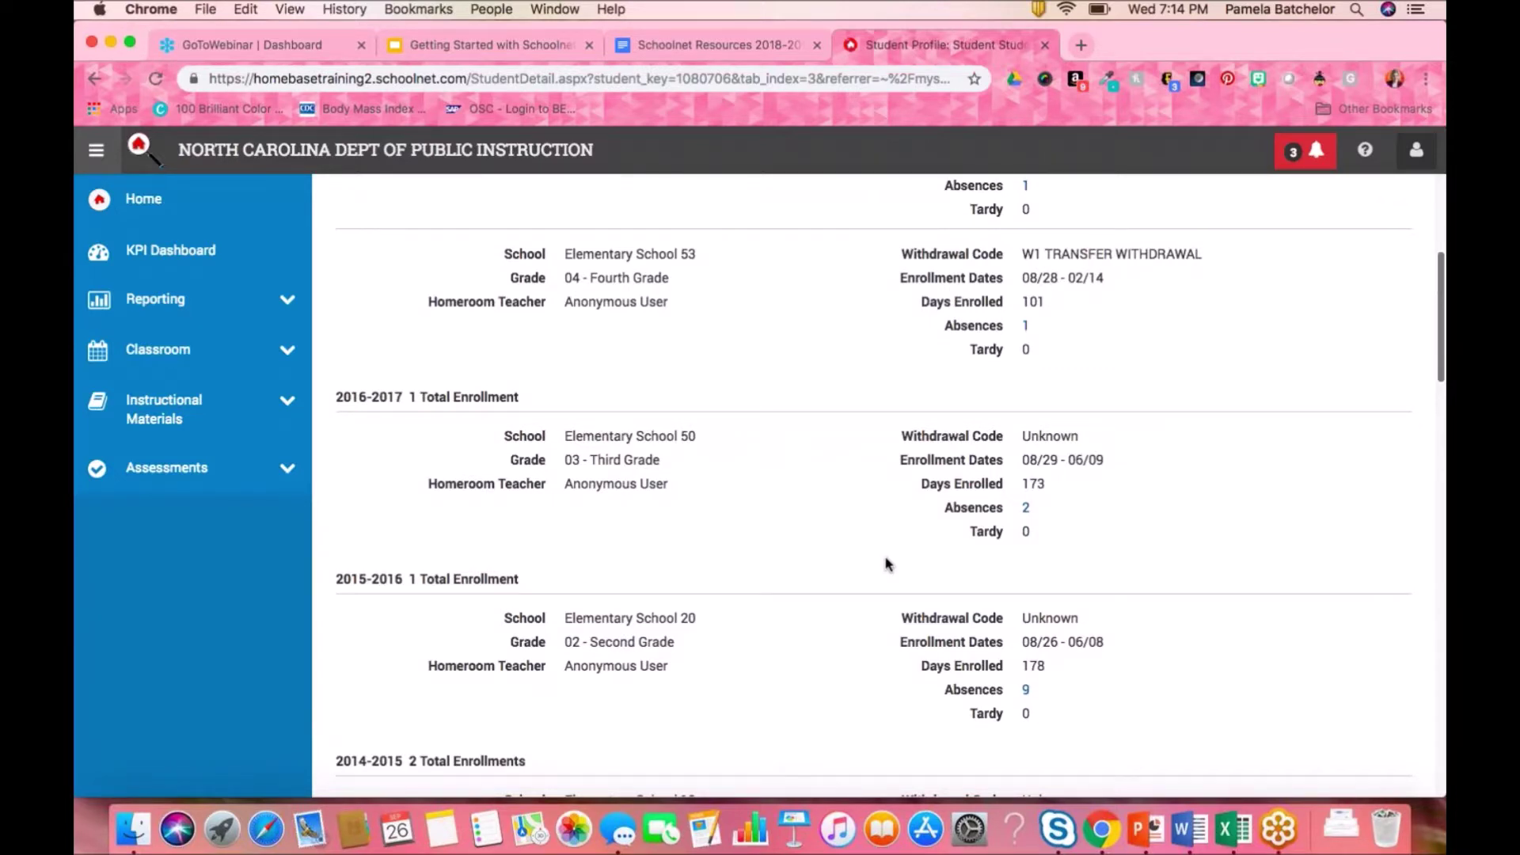
scroll(888, 564, "up", 10)
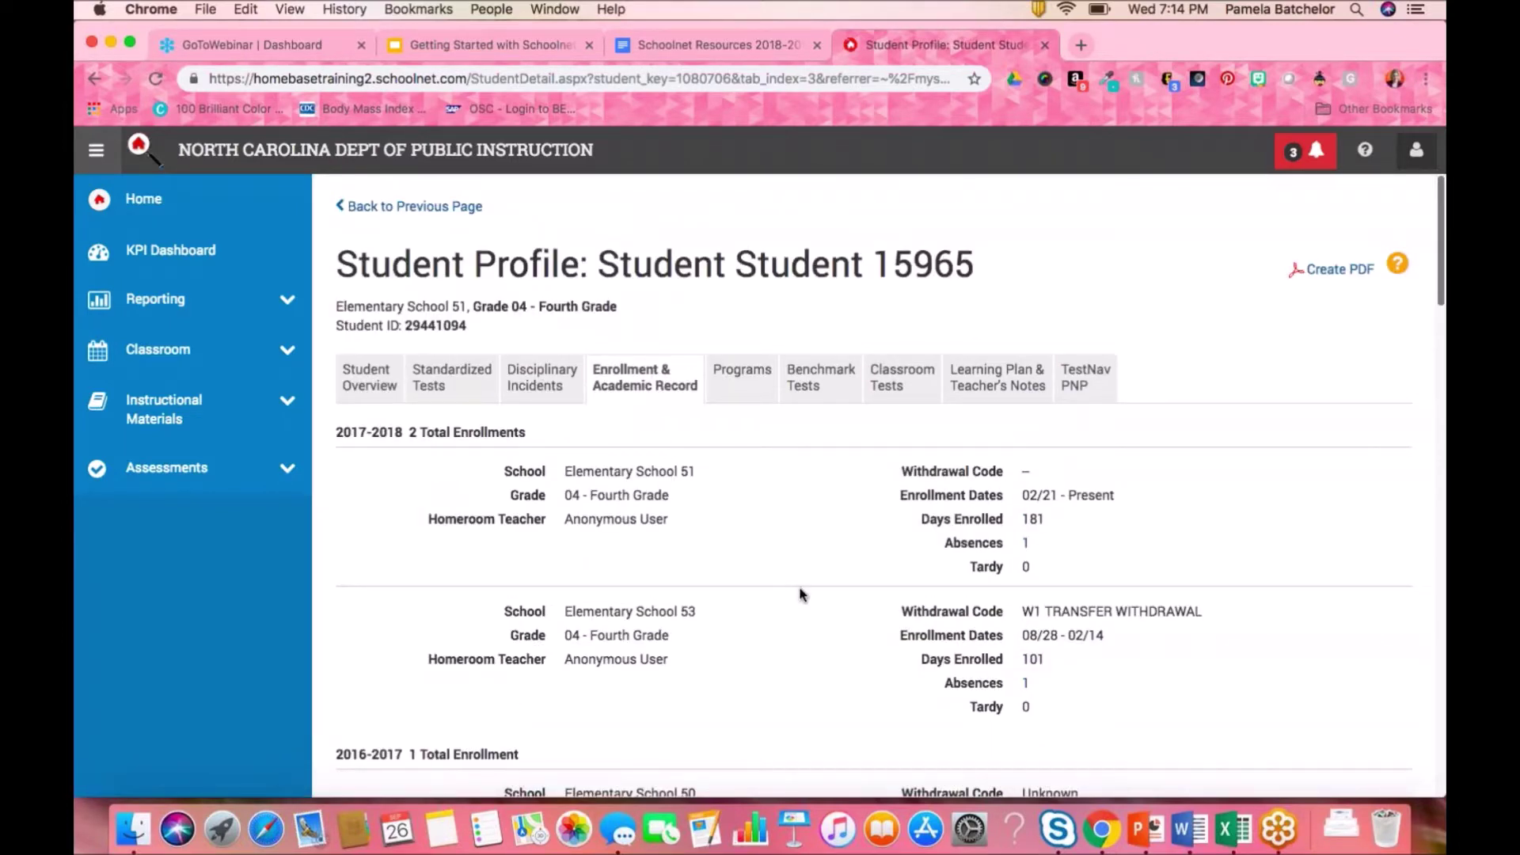
scroll(801, 594, "down", 3)
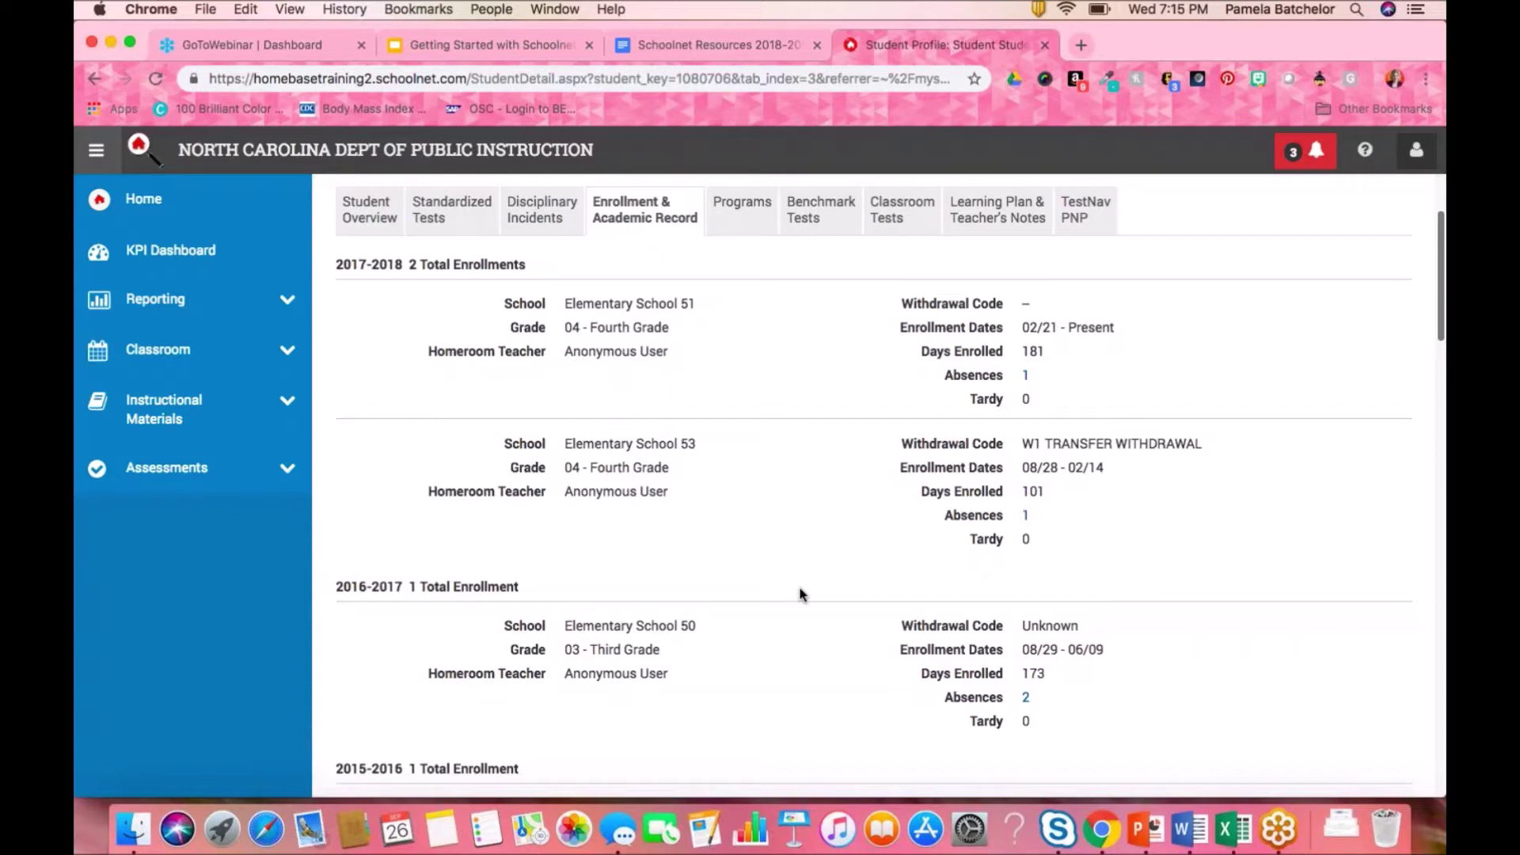
scroll(801, 596, "down", 3)
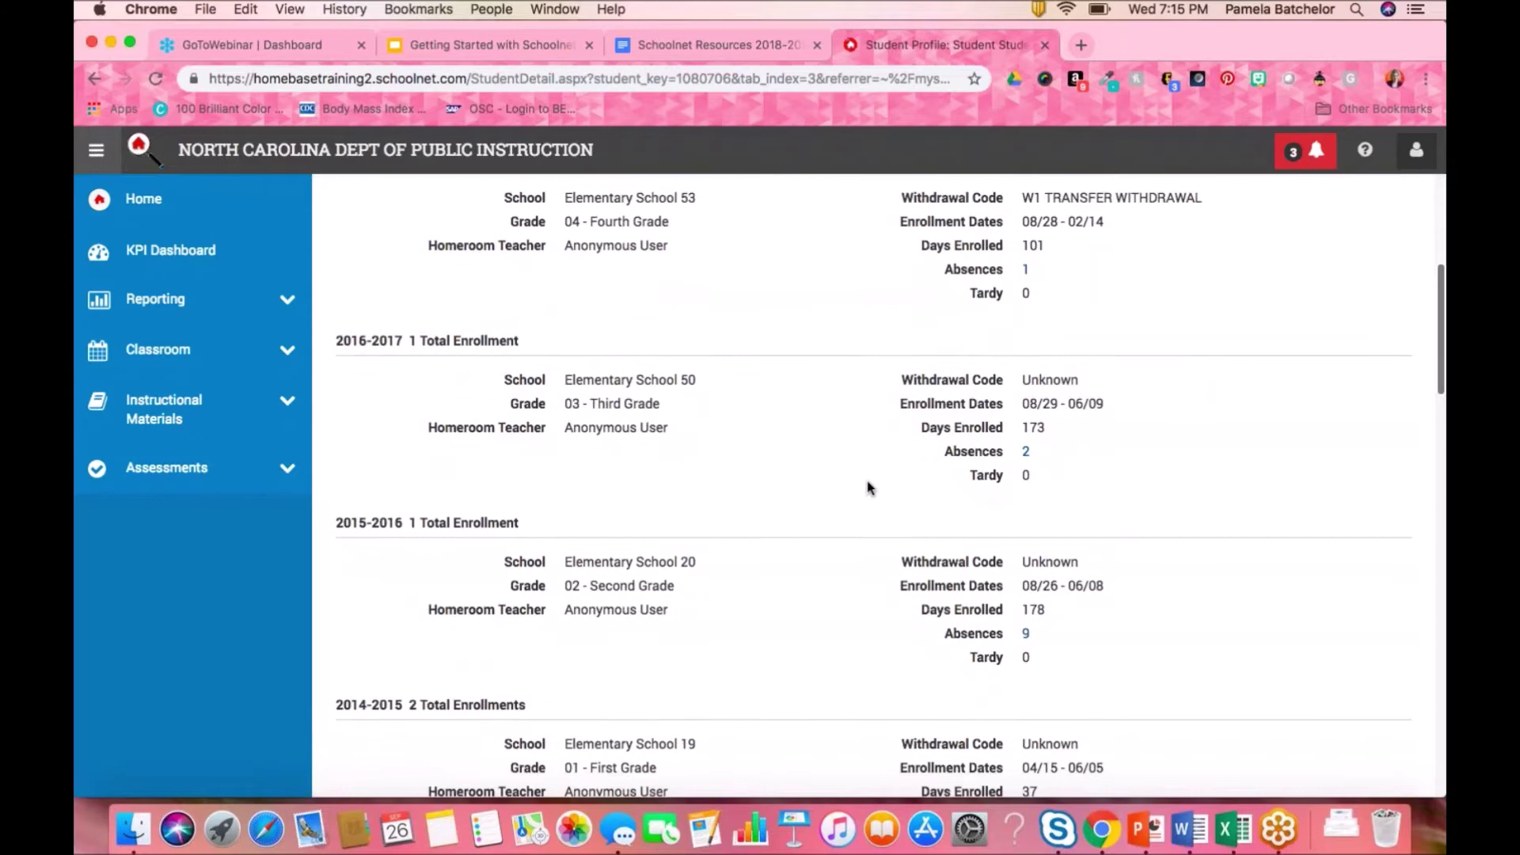
scroll(908, 475, "down", 2)
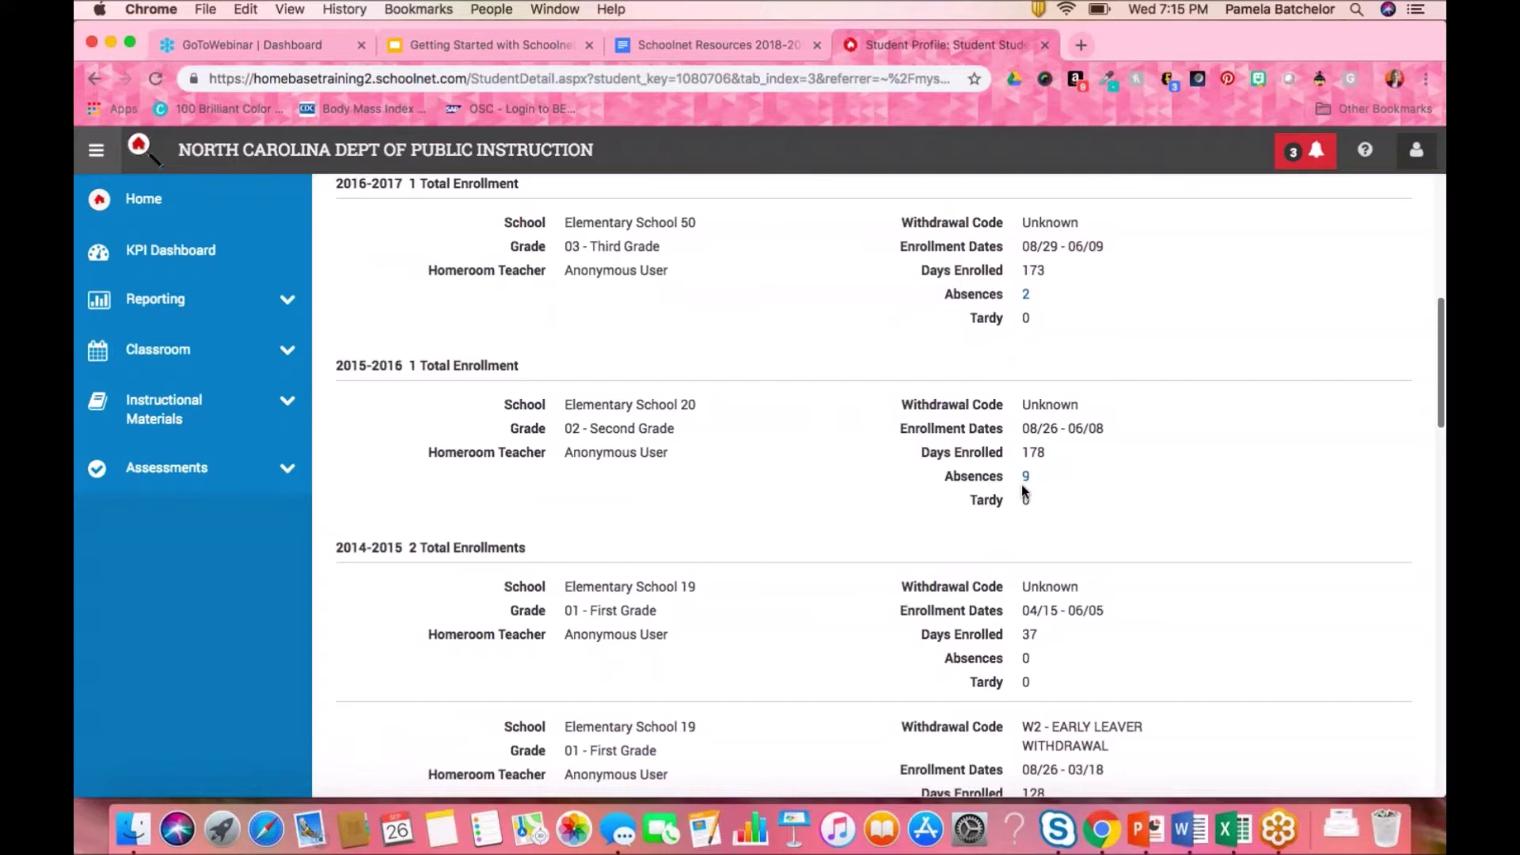
scroll(1026, 492, "up", 6)
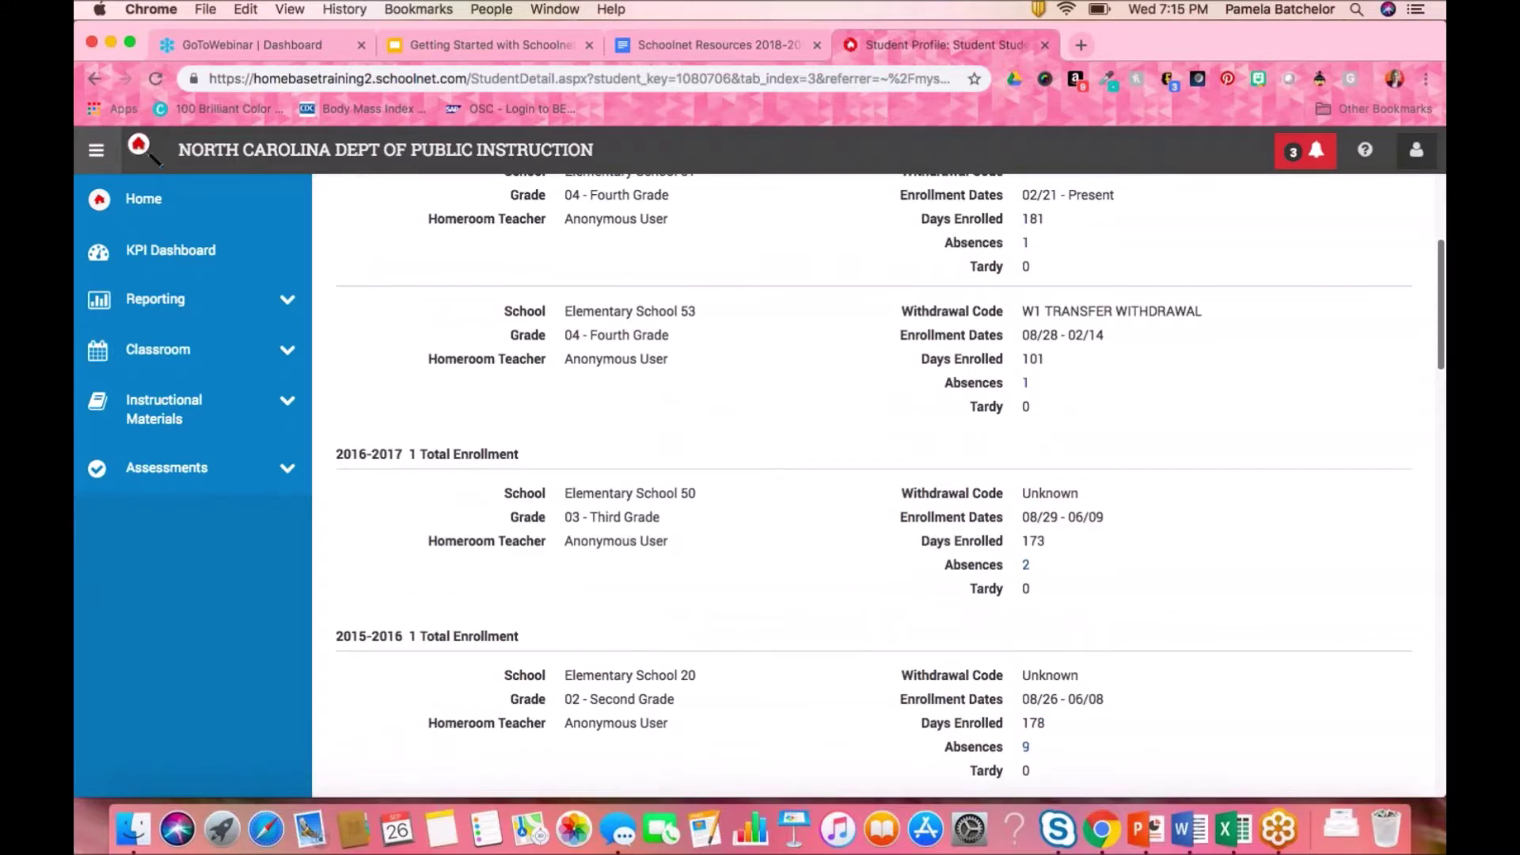
scroll(818, 486, "up", 1)
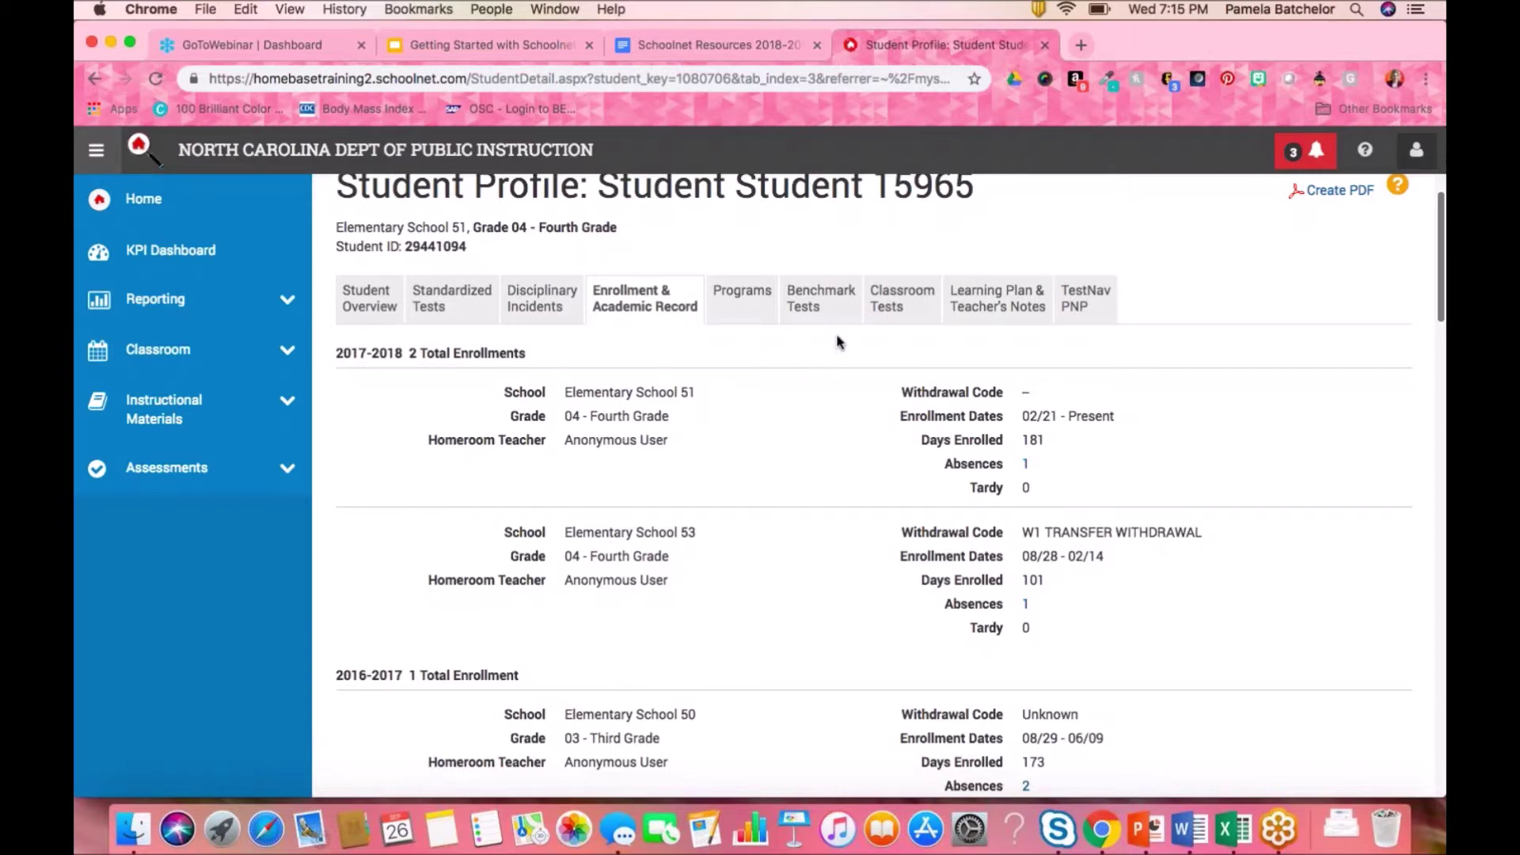
Show the student's Learning Plan & Teacher's Notes and review the student groups, strategies and concerns, and student work areas
left_click(968, 316)
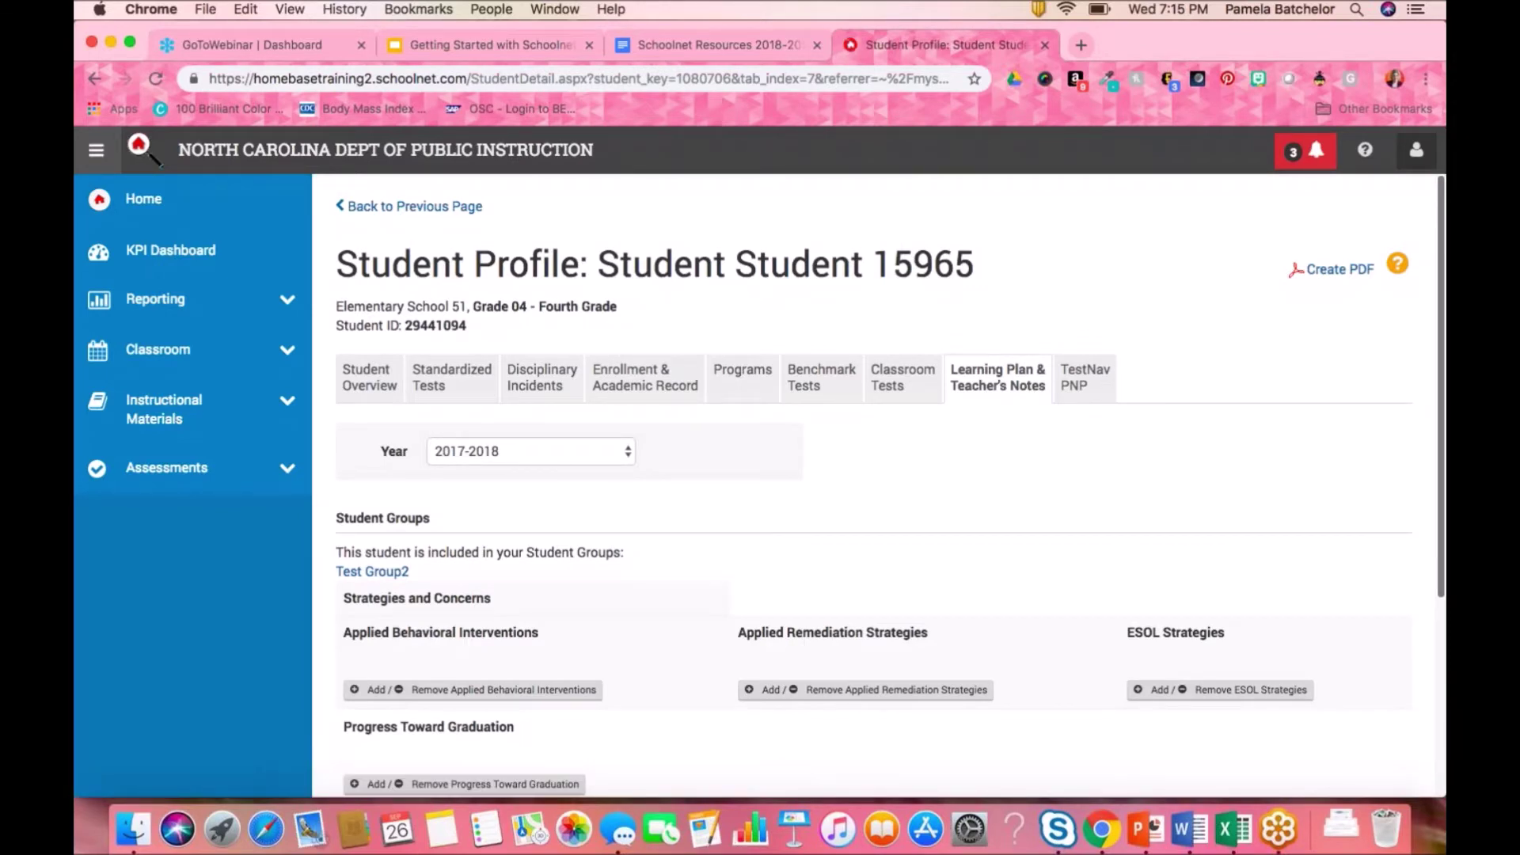
scroll(788, 499, "down", 3)
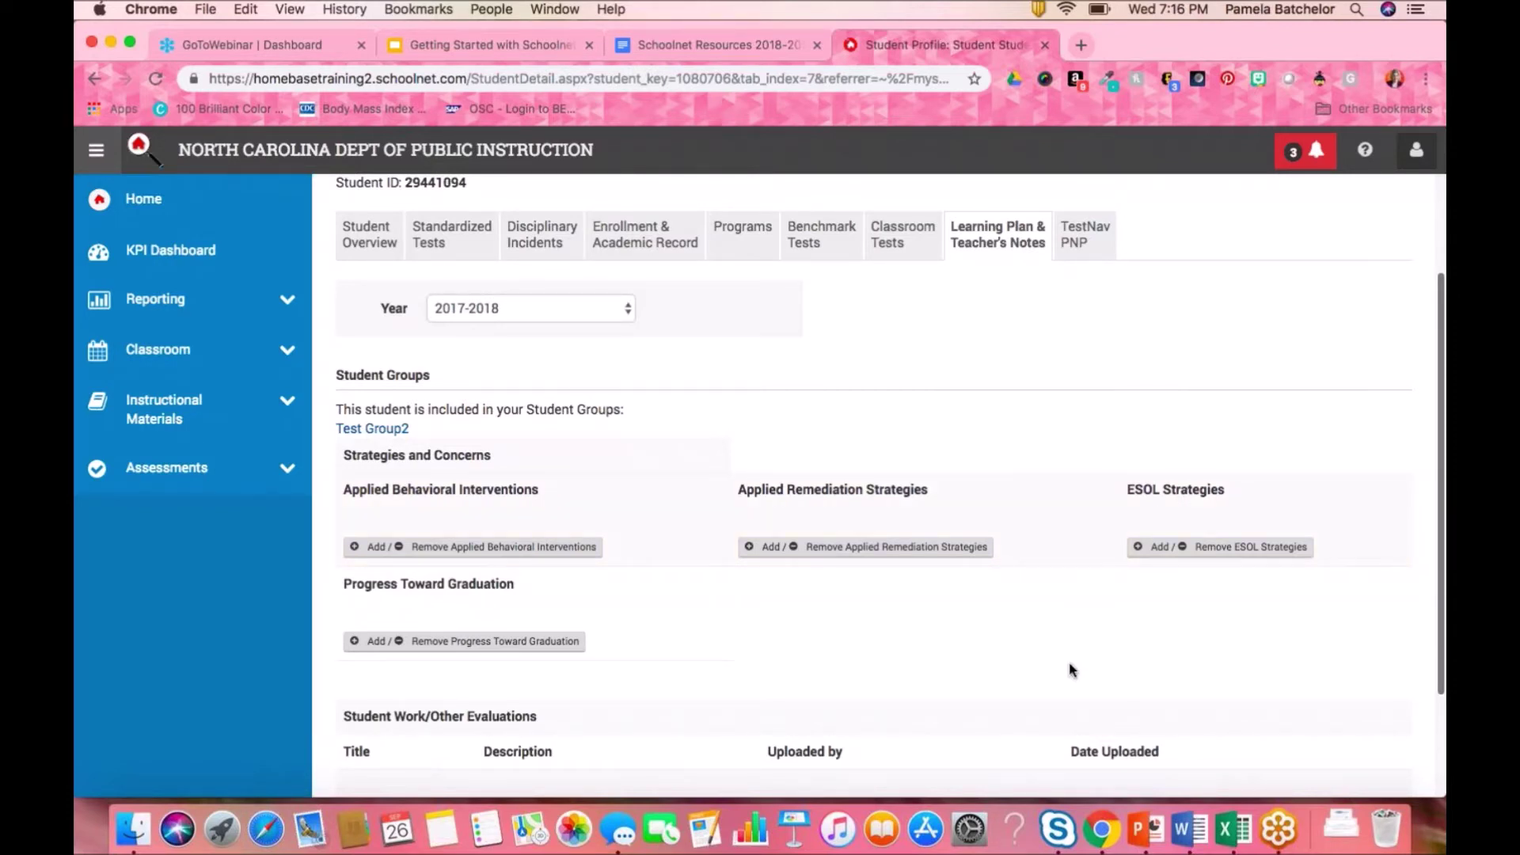
scroll(1071, 669, "down", 4)
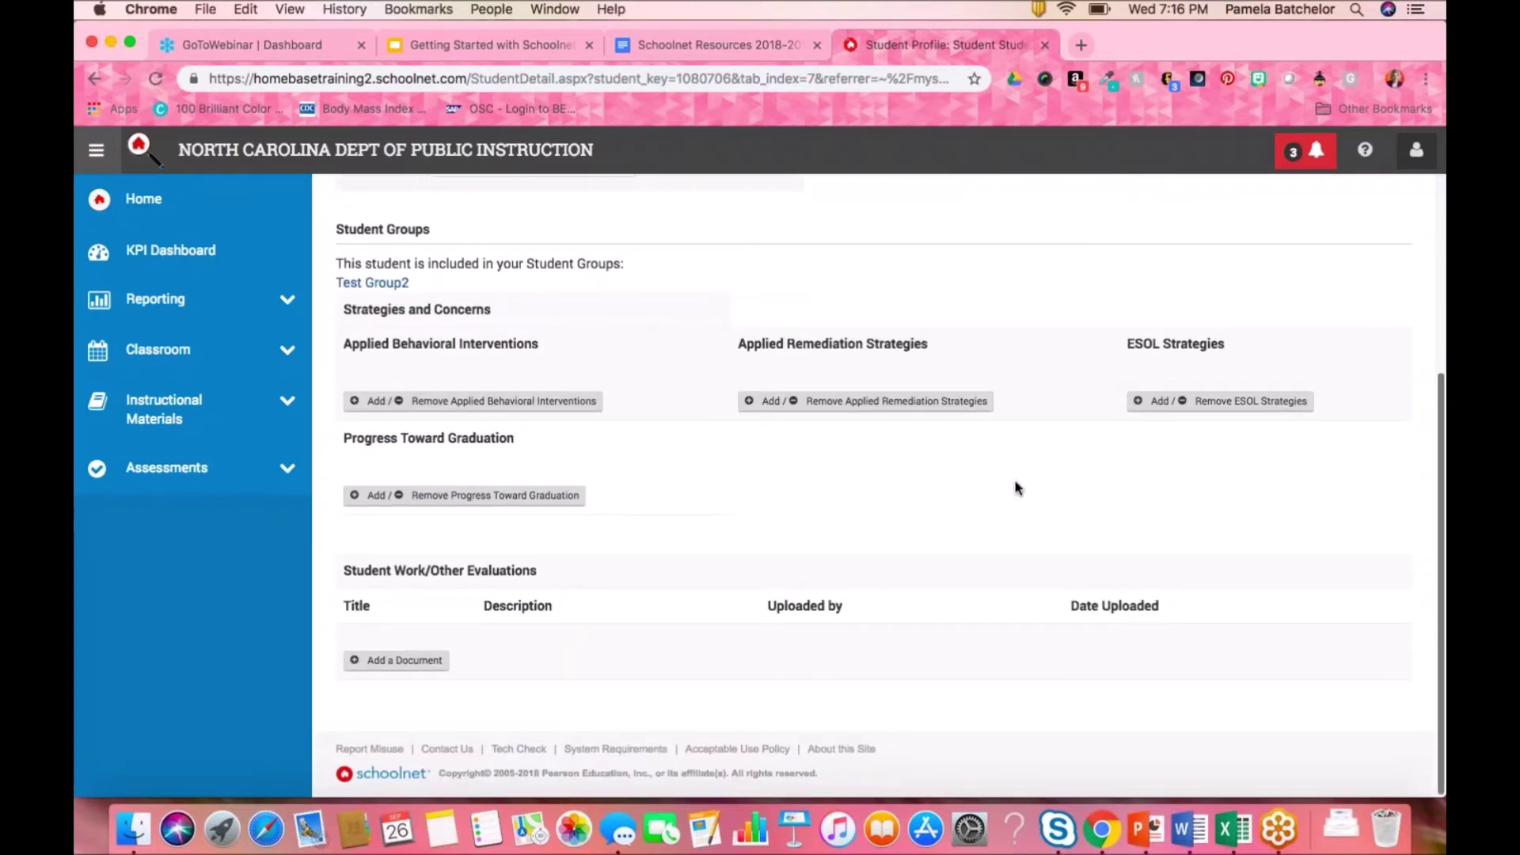
scroll(1018, 488, "up", 4)
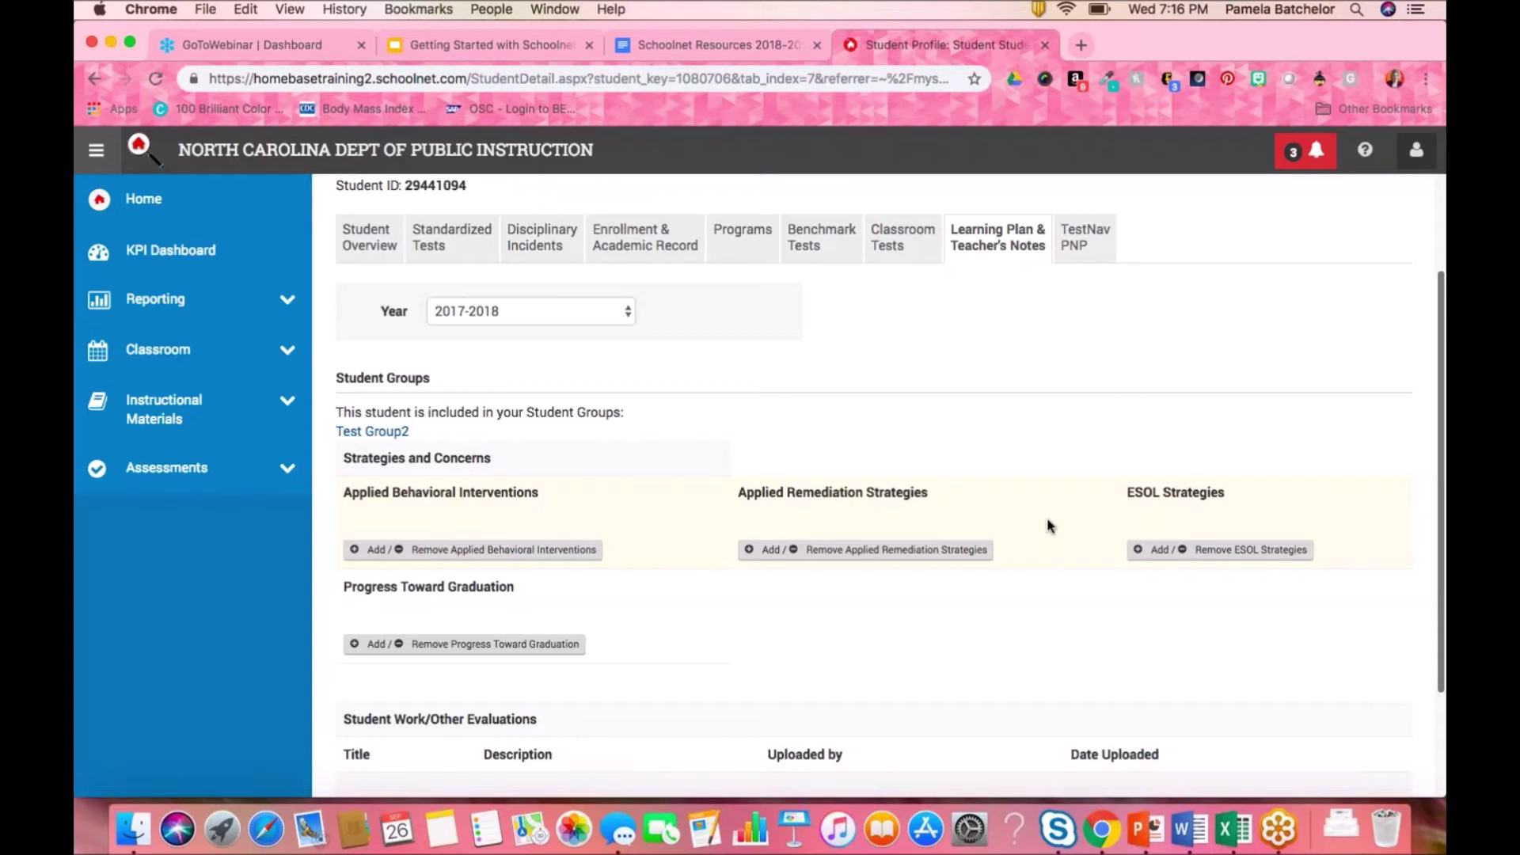
Examine the Strategies and Concerns categories, Progress Toward Graduation and Student Work/Other Evaluations sections of the 2017-2018 learning plan
scroll(1034, 639, "down", 3)
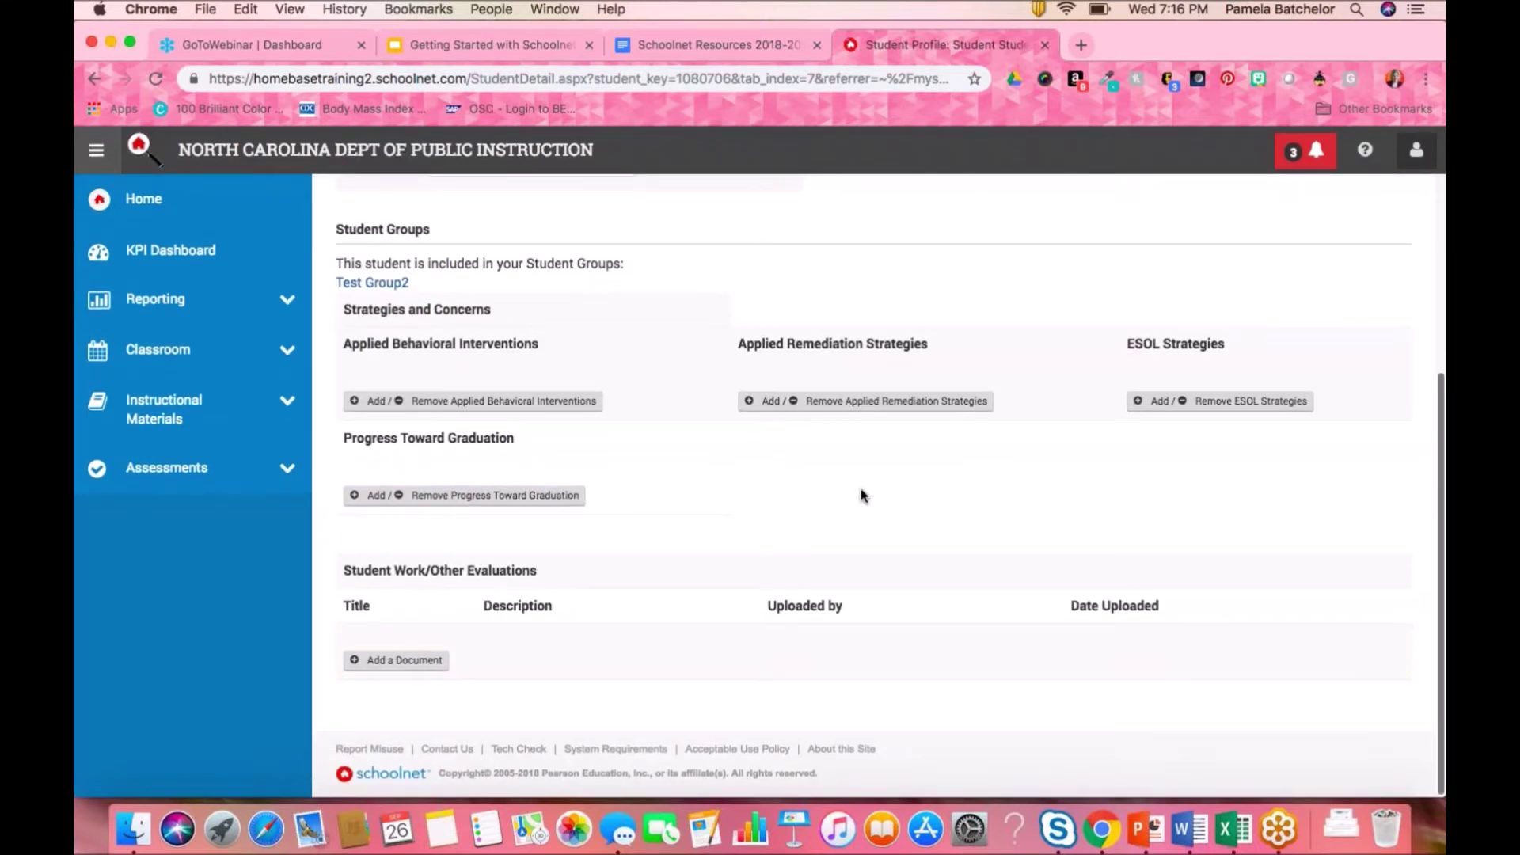
scroll(863, 496, "up", 4)
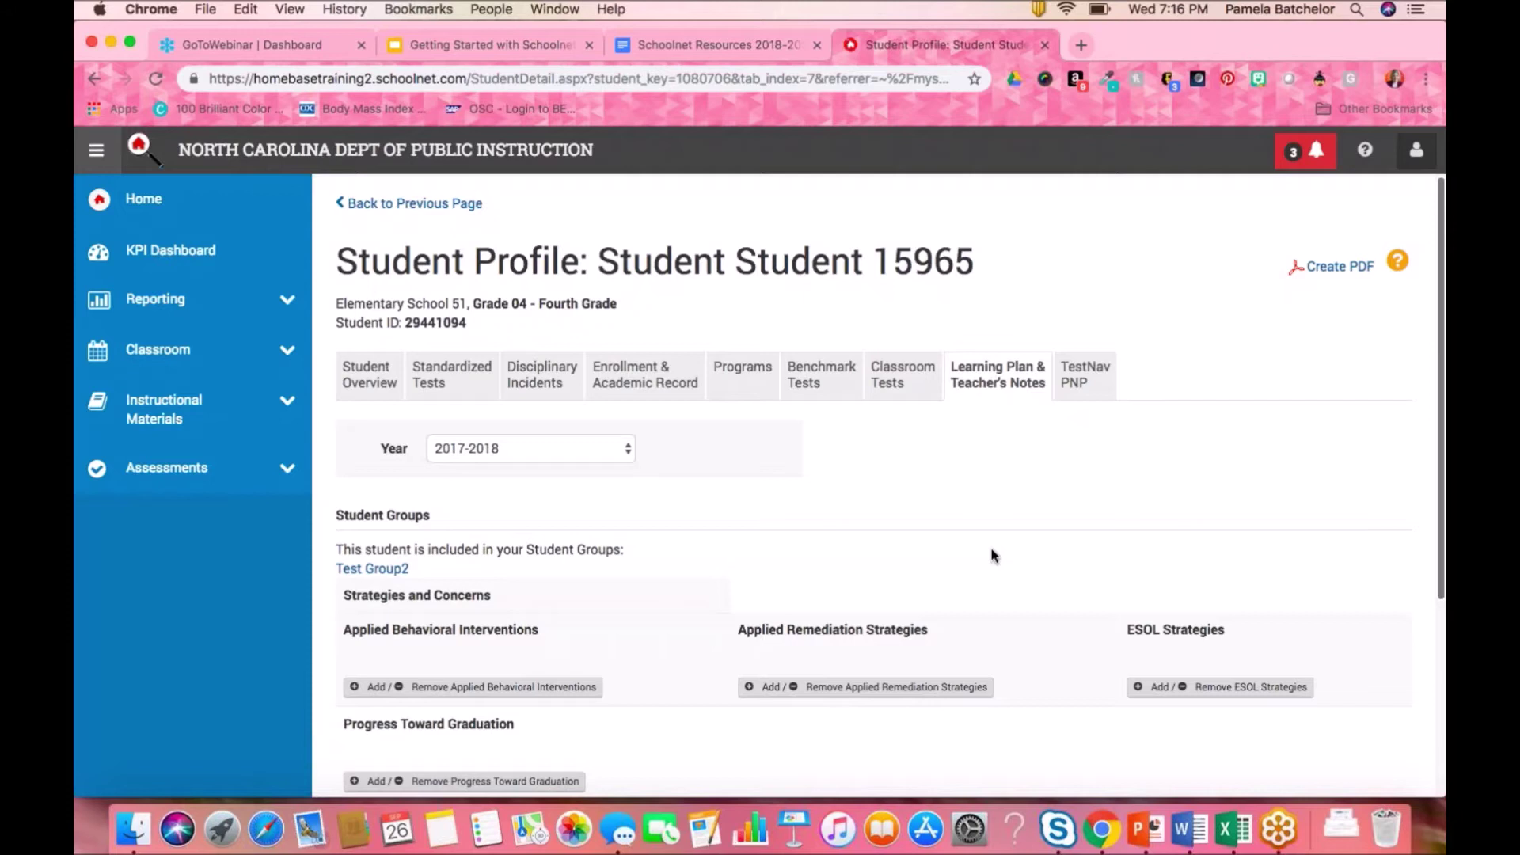
scroll(994, 556, "up", 1)
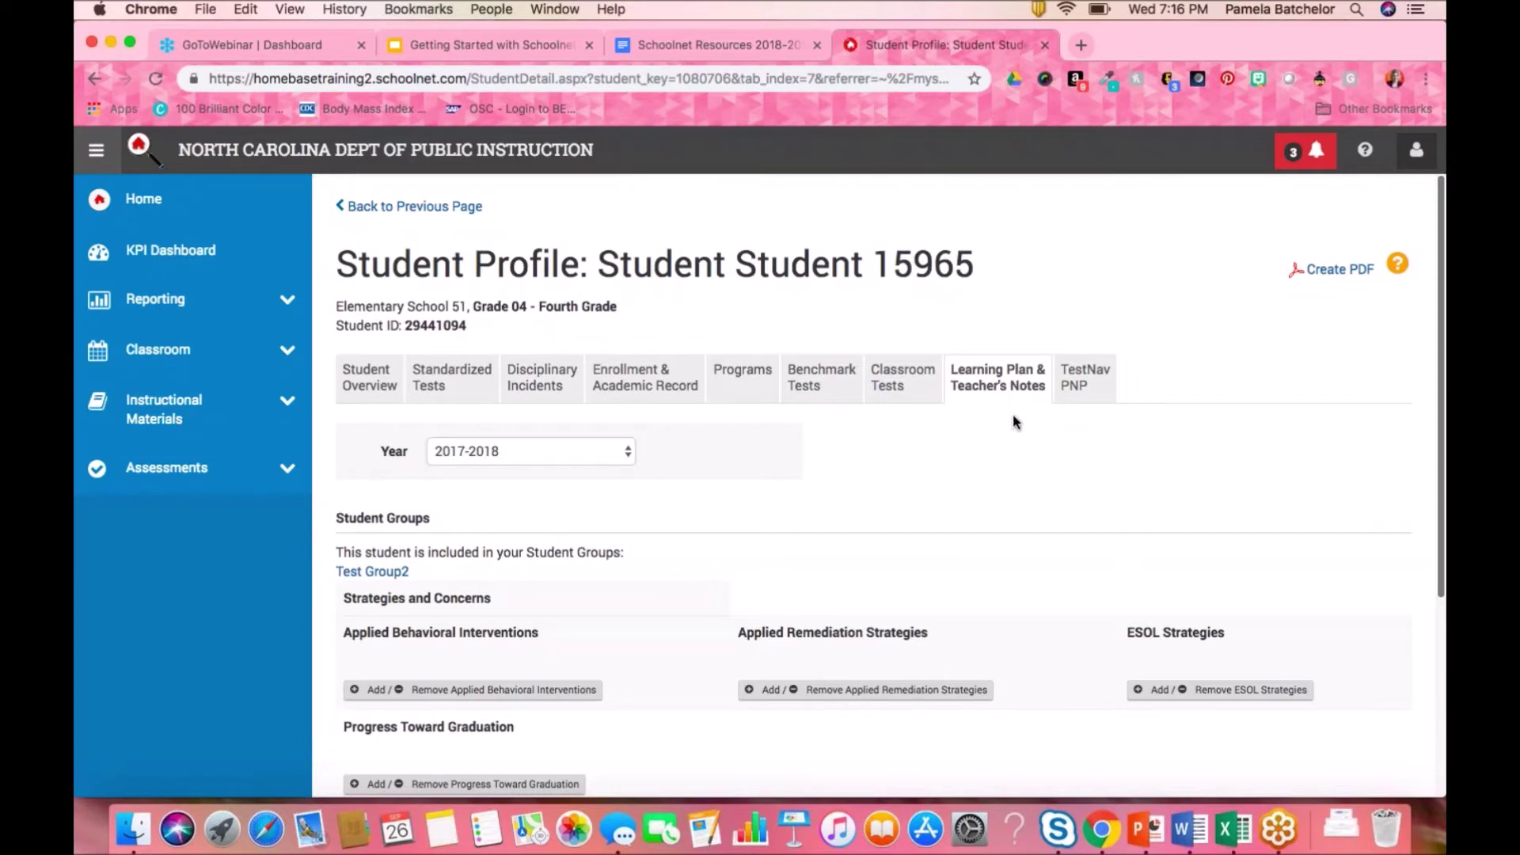
Show the student's TestNav PNP settings and review the accommodations, text-to-speech, extra testing time and calculator options
left_click(1082, 386)
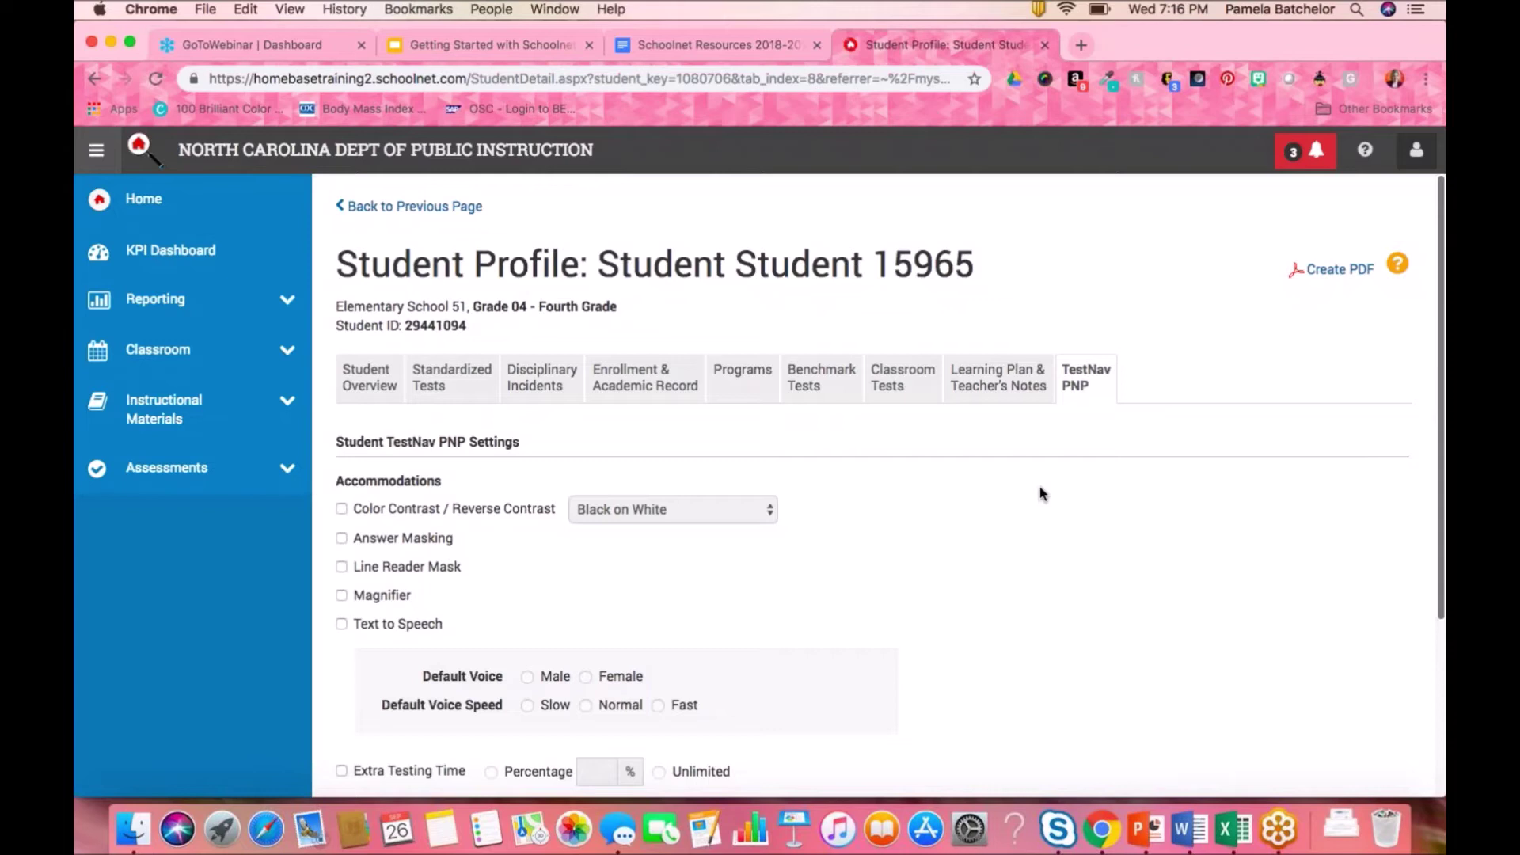
scroll(1042, 493, "down", 3)
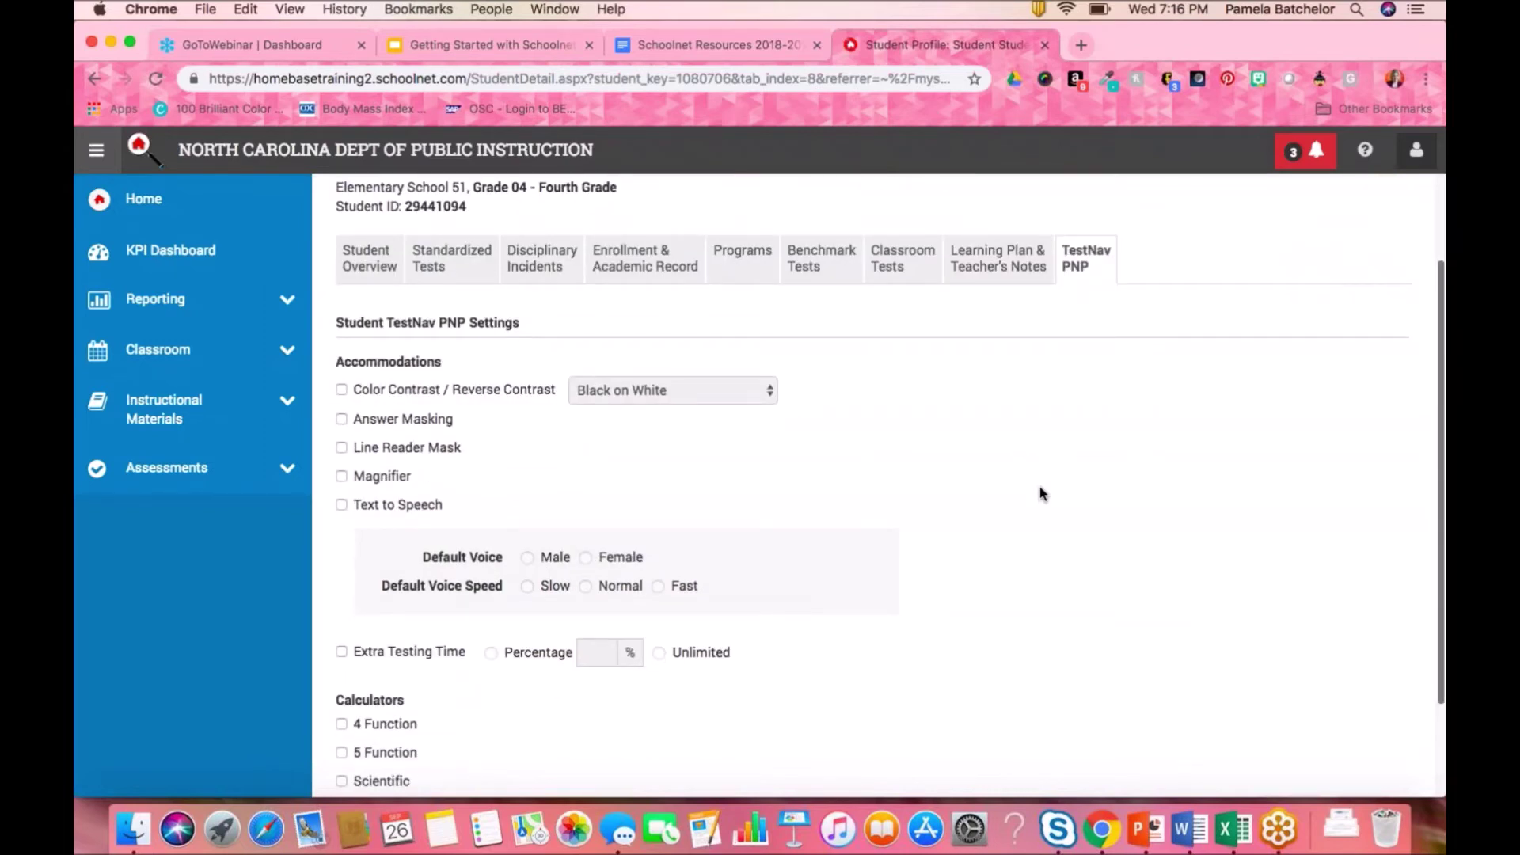
scroll(1042, 493, "up", 1)
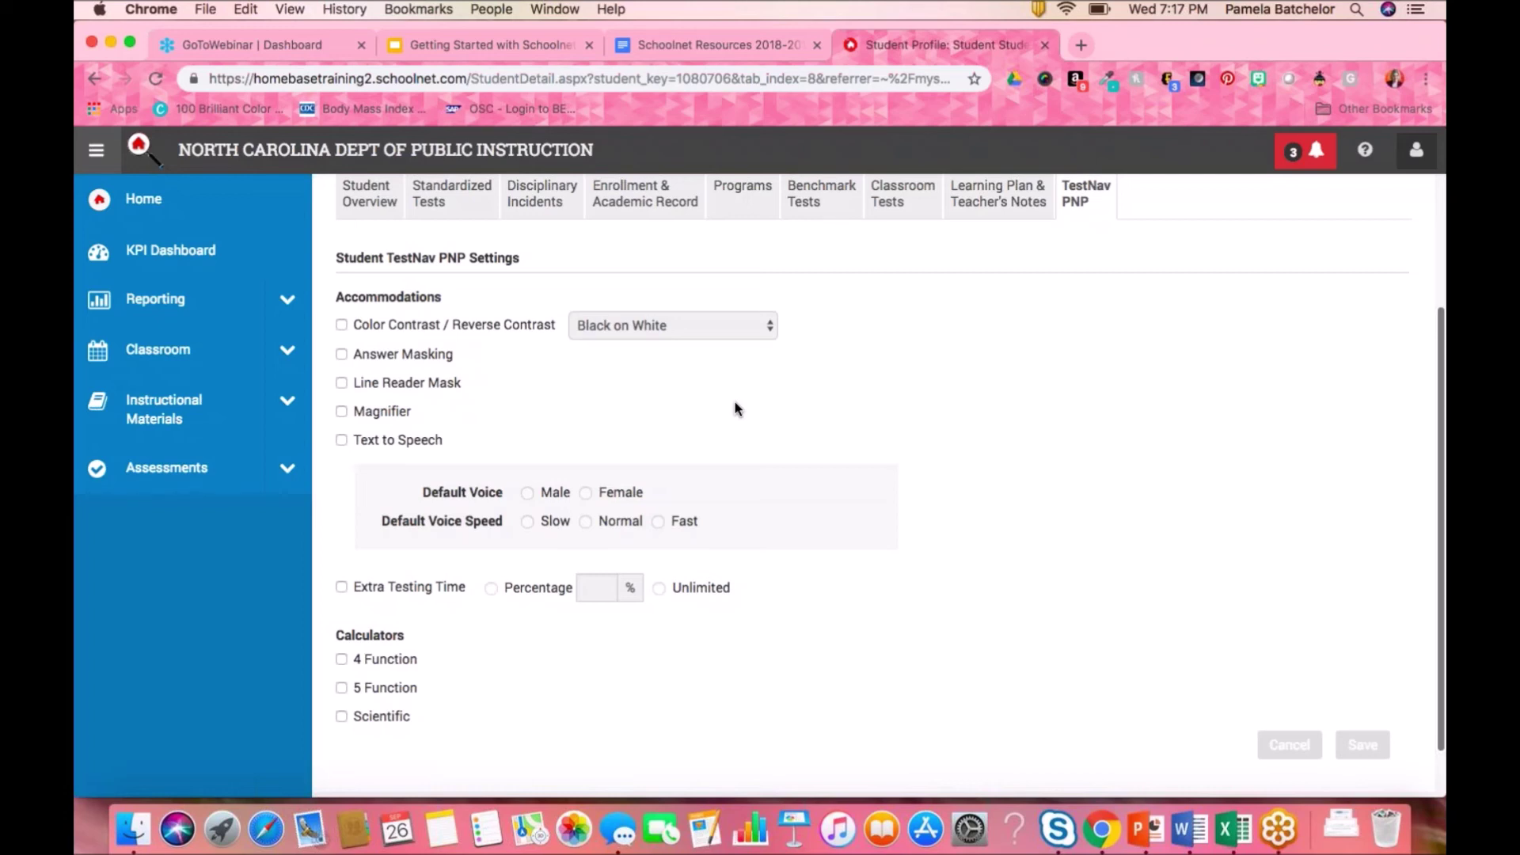
scroll(715, 392, "up", 3)
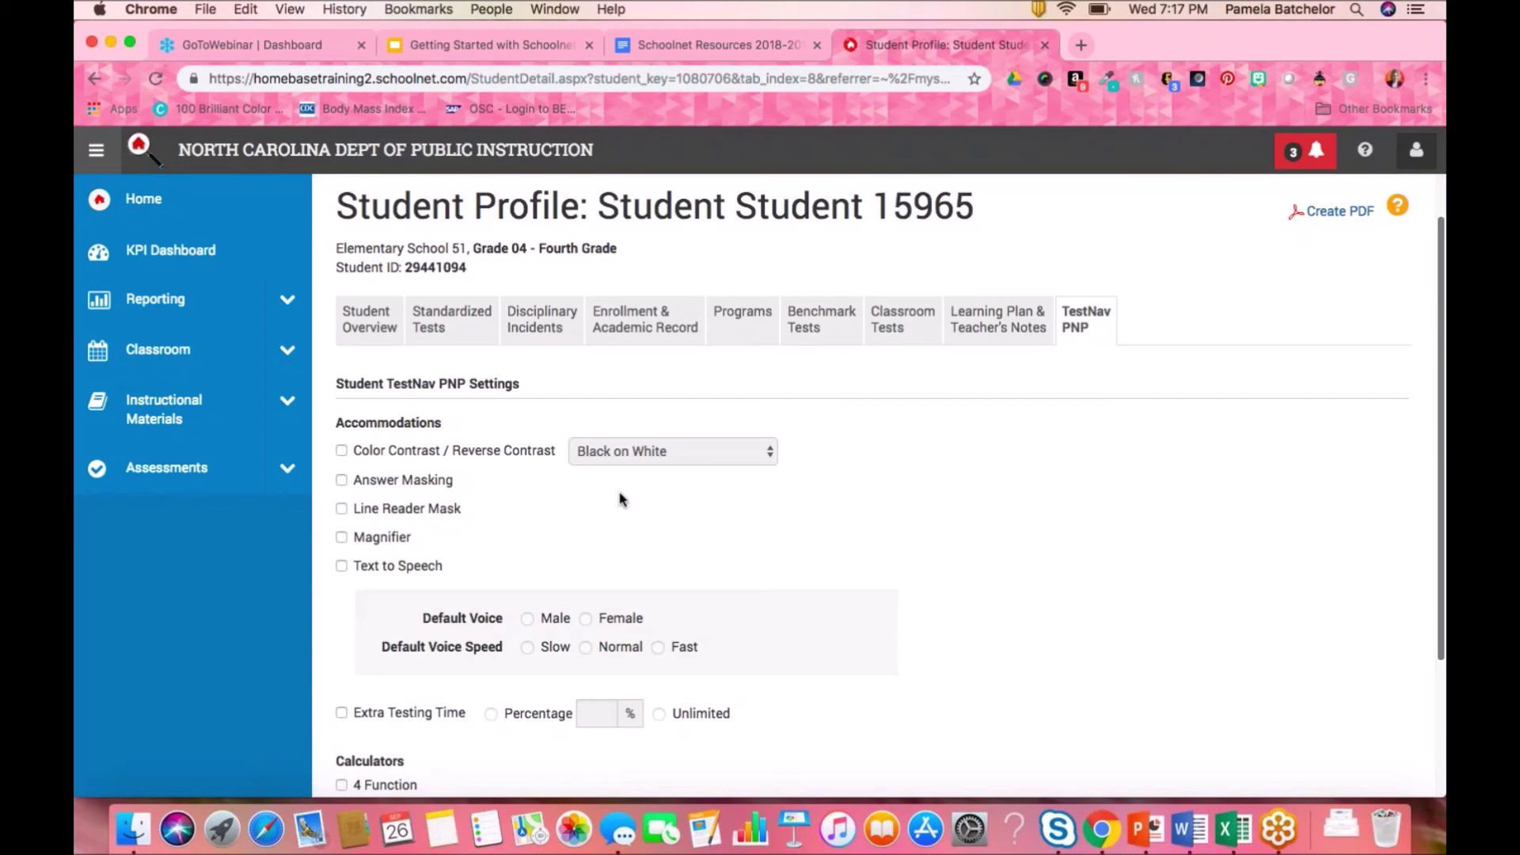
scroll(621, 498, "up", 2)
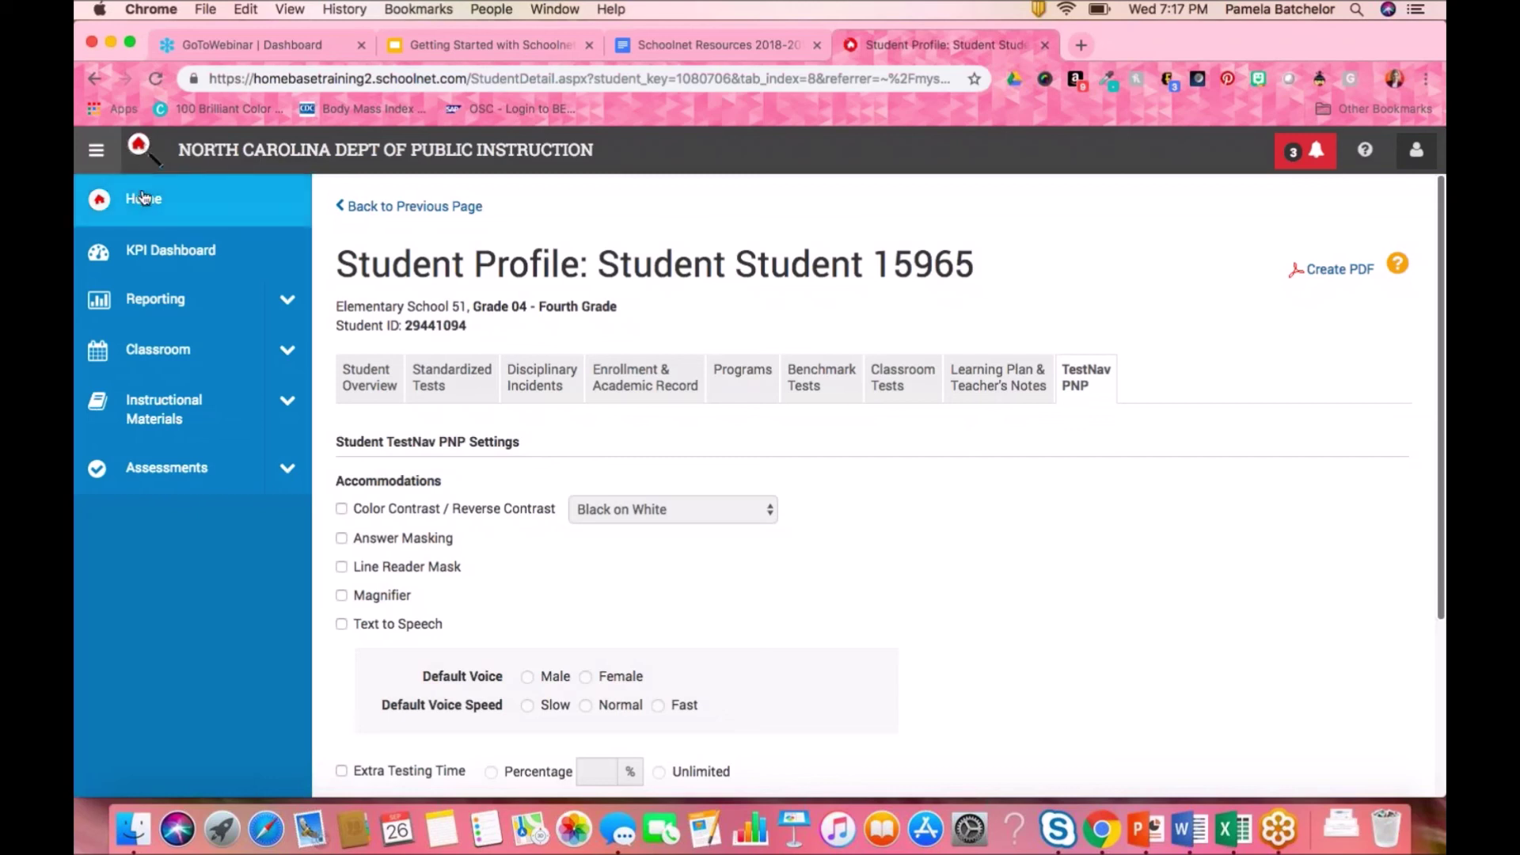
Leave the student profile and return to the Schoolnet teacher home page
left_click(98, 205)
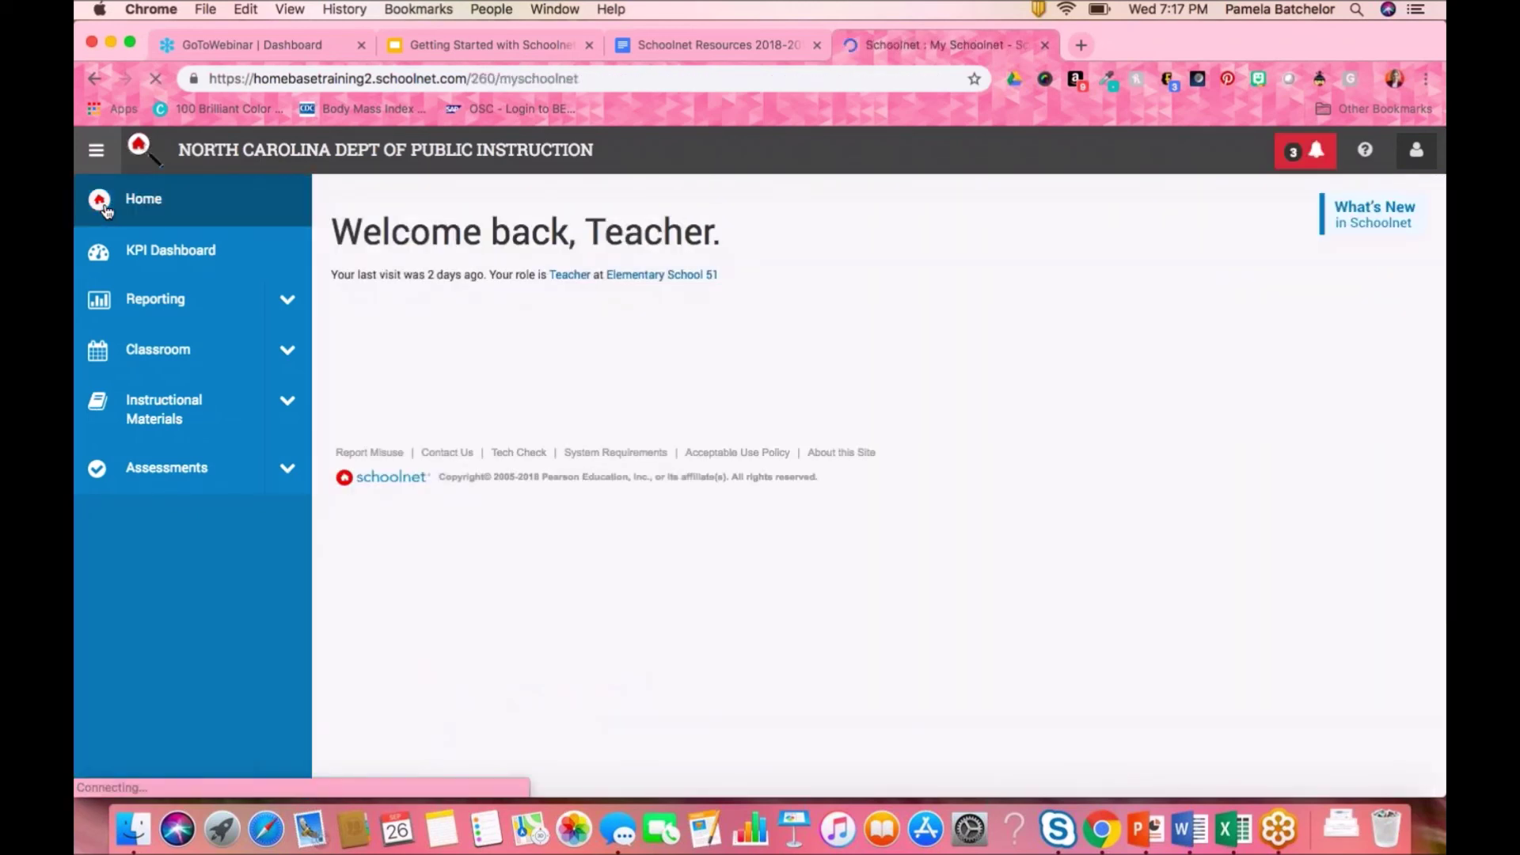